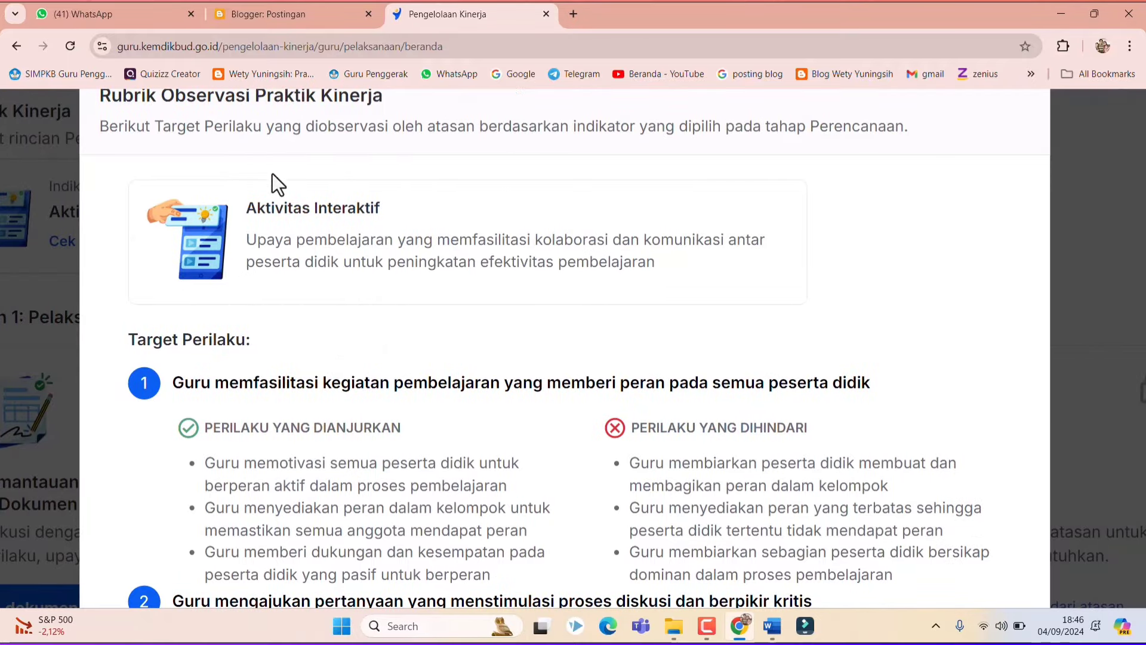
Read the recommended and discouraged behaviours for all three targets in the Aktivitas Interaktif observation rubric, and close the rubric
scroll(279, 234, "down", 2)
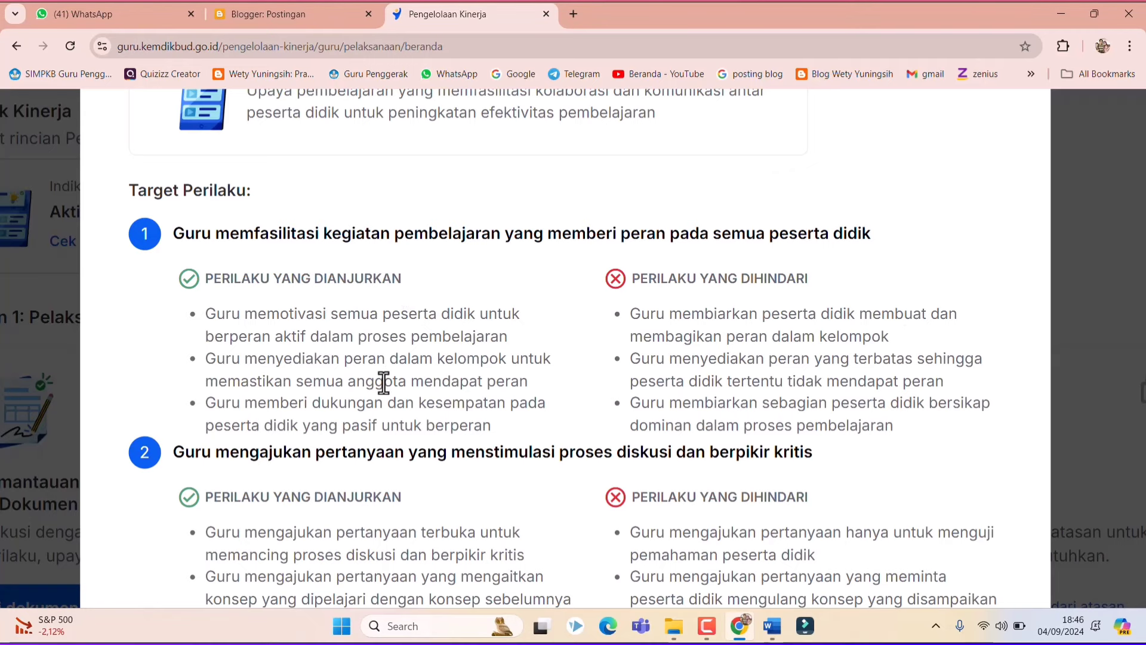
scroll(267, 246, "down", 5)
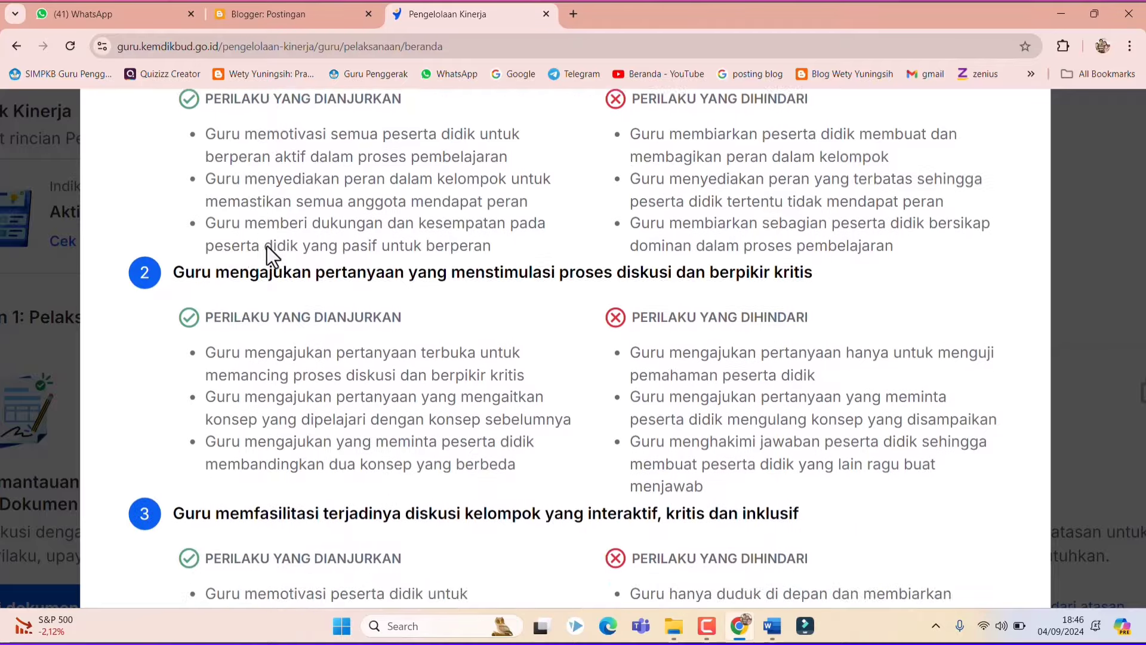
scroll(293, 458, "up", 4)
scroll(289, 427, "down", 3)
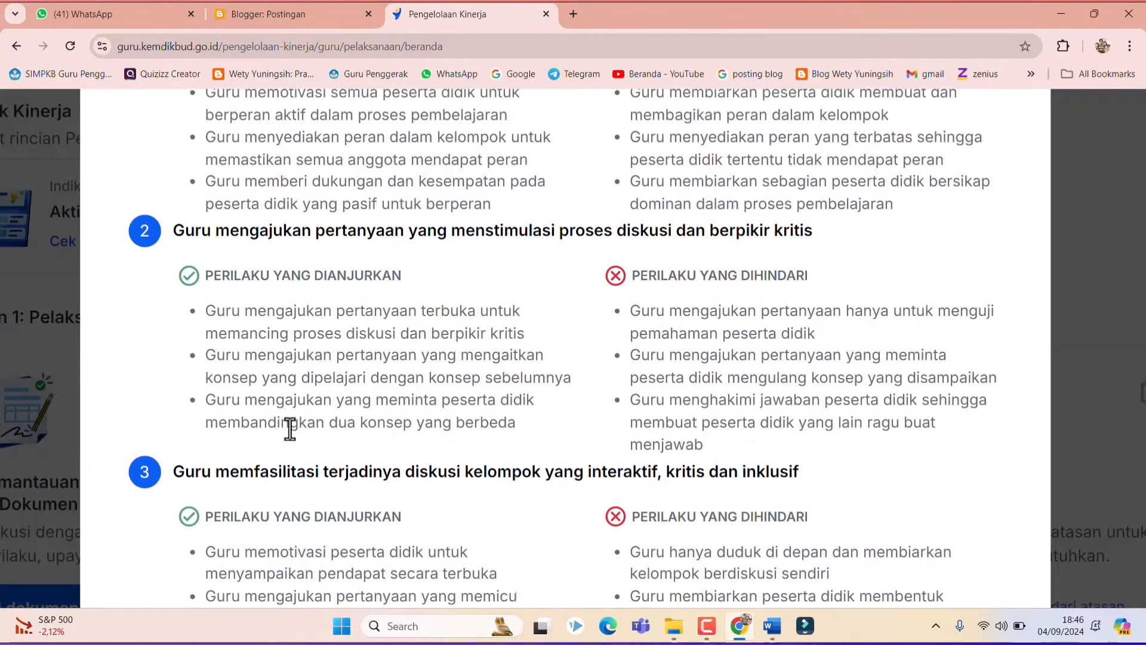
scroll(289, 428, "up", 5)
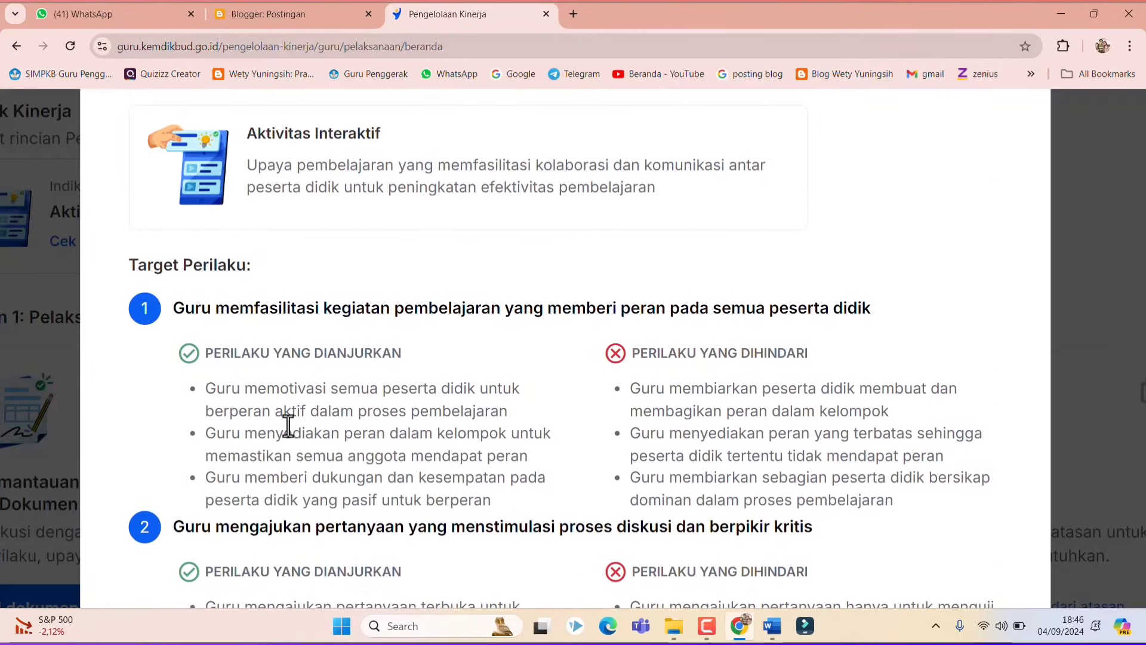
scroll(224, 329, "down", 4)
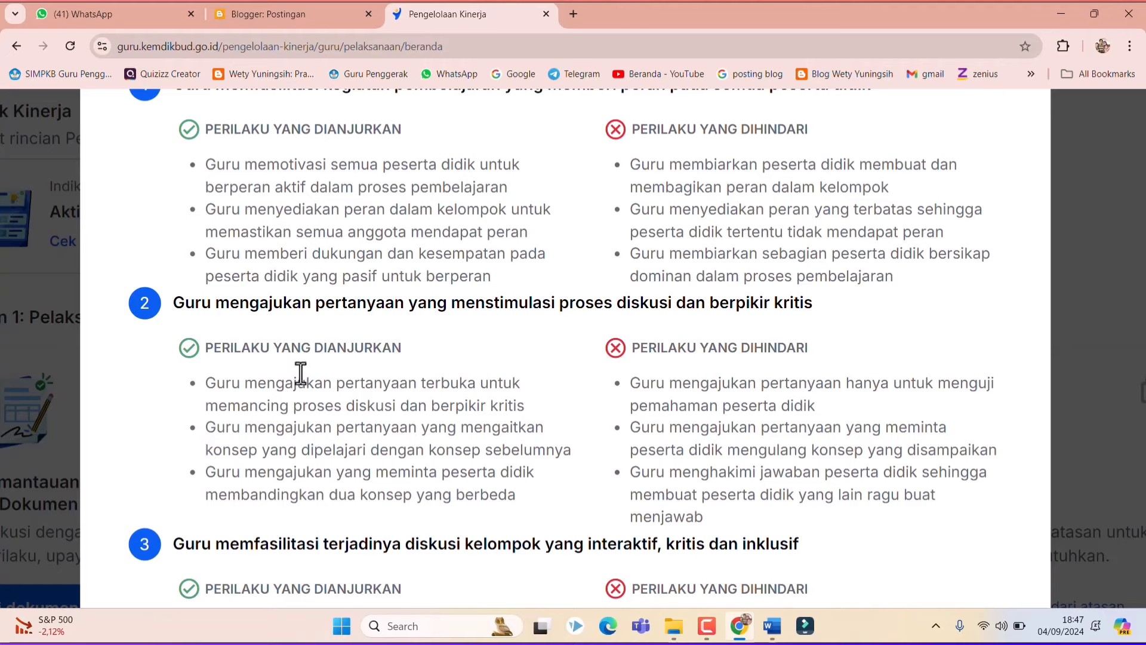
scroll(346, 448, "down", 1)
scroll(346, 447, "down", 2)
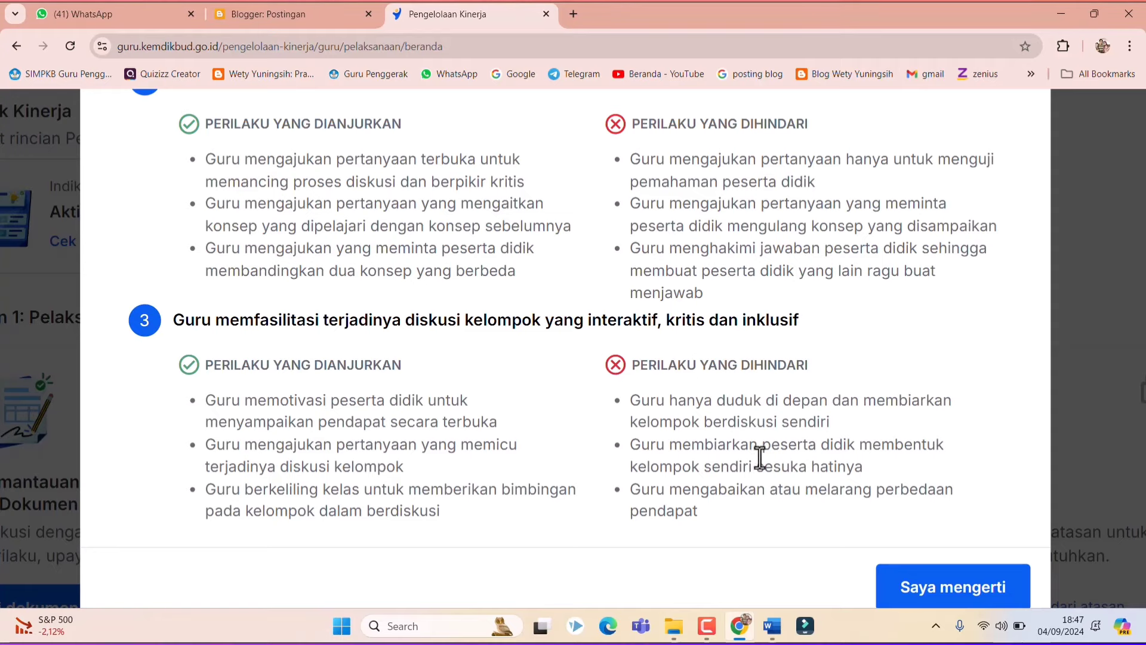
scroll(761, 454, "down", 1)
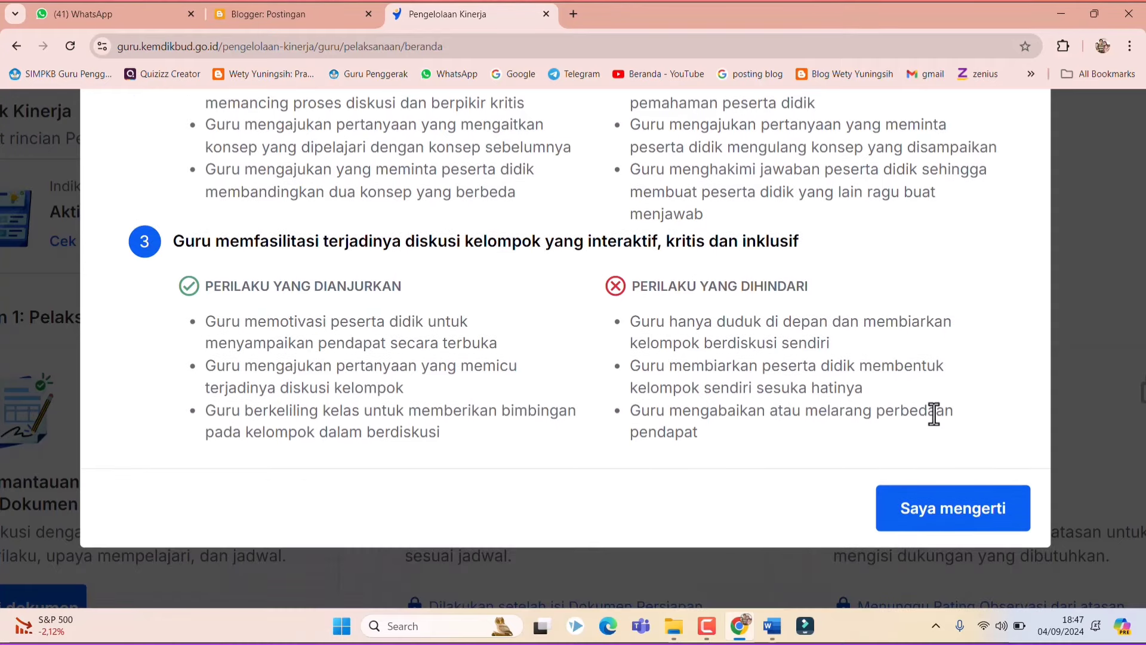
left_click(949, 526)
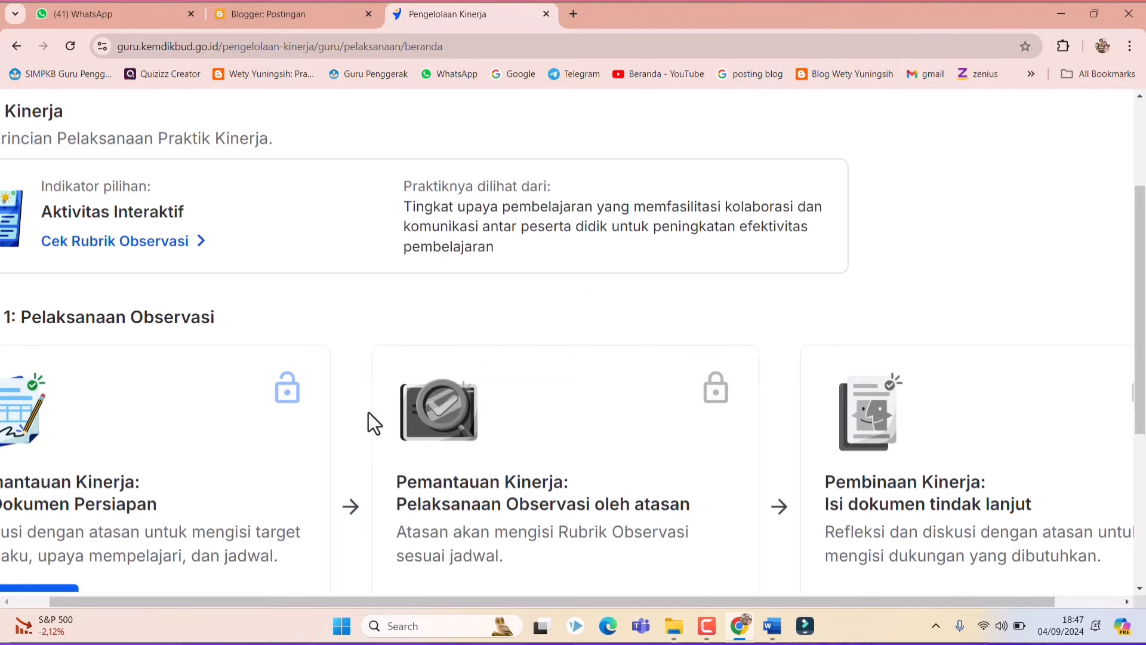
Open the Dokumen Persiapan form for filling in from Bagian 1: Pelaksanaan Observasi
scroll(368, 413, "up", 1)
scroll(368, 413, "down", 1)
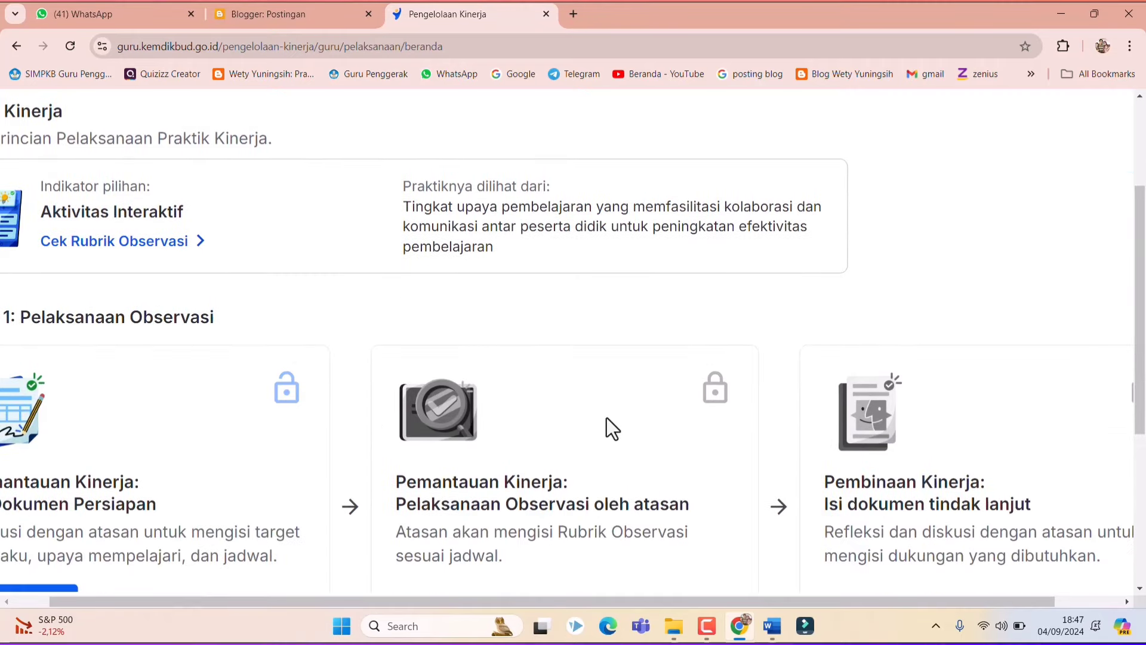
scroll(607, 417, "left", 3)
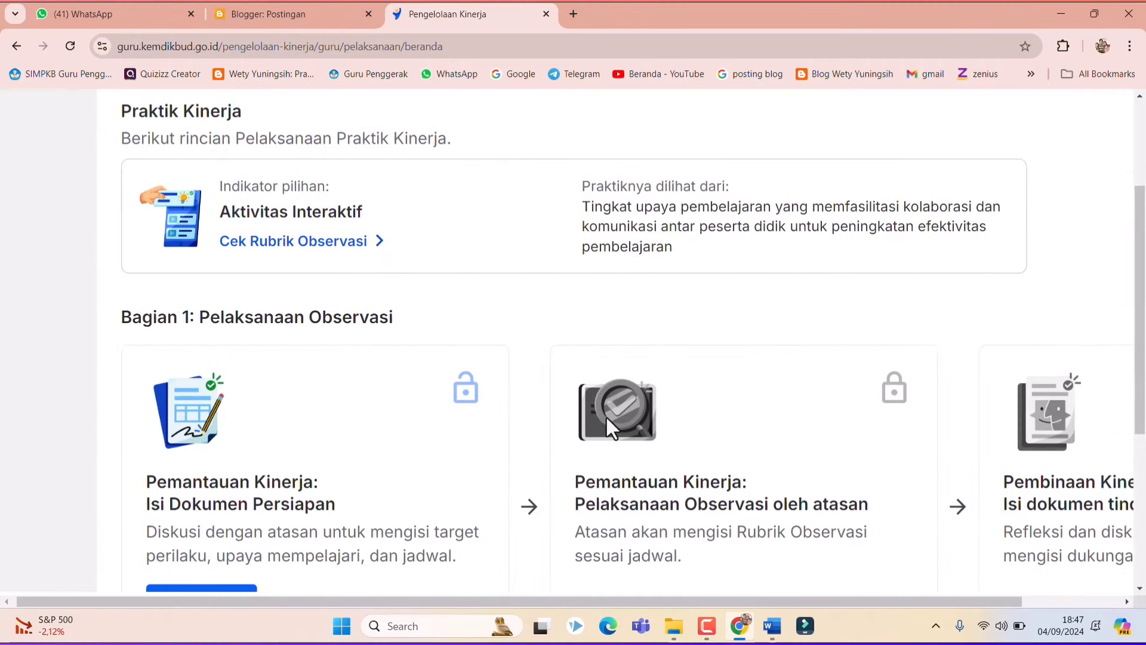
scroll(535, 417, "down", 2)
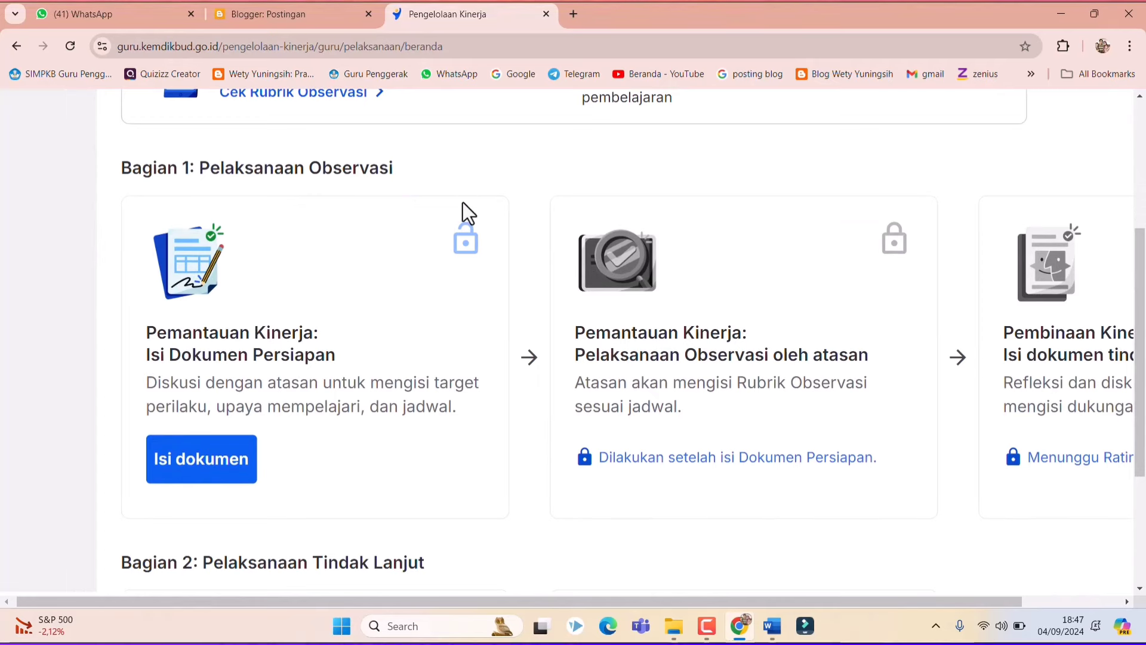
left_click(199, 467)
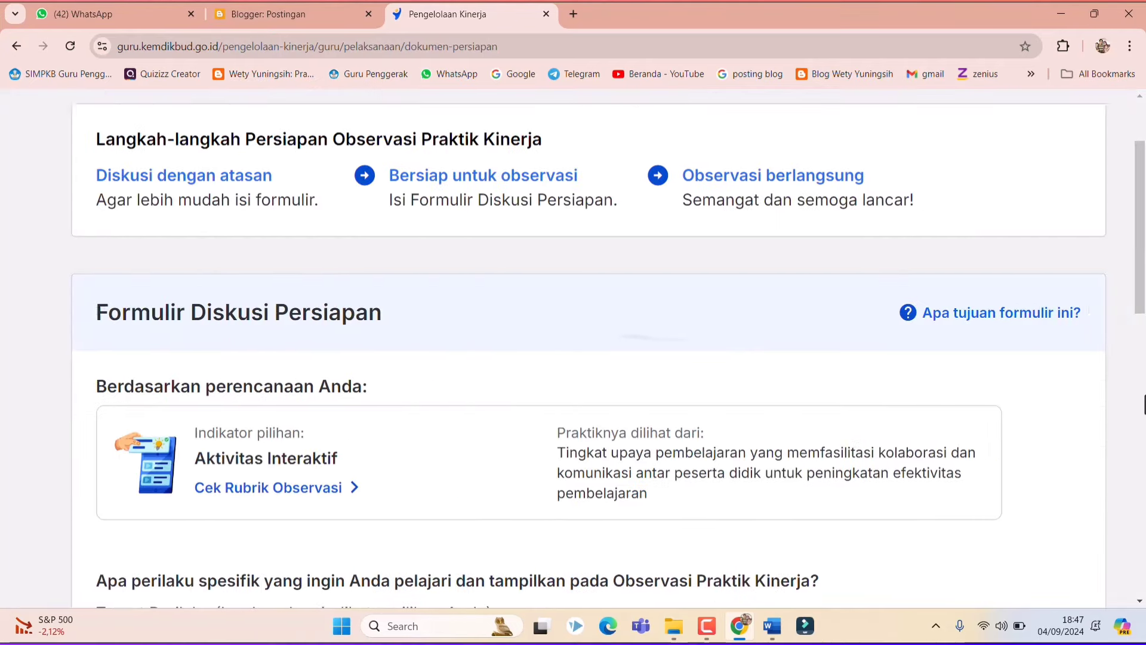
Select all three Target Perilaku: giving every student a role, asking questions that stimulate critical thinking, and facilitating interactive group discussion
scroll(1144, 404, "down", 3)
scroll(1144, 404, "down", 2)
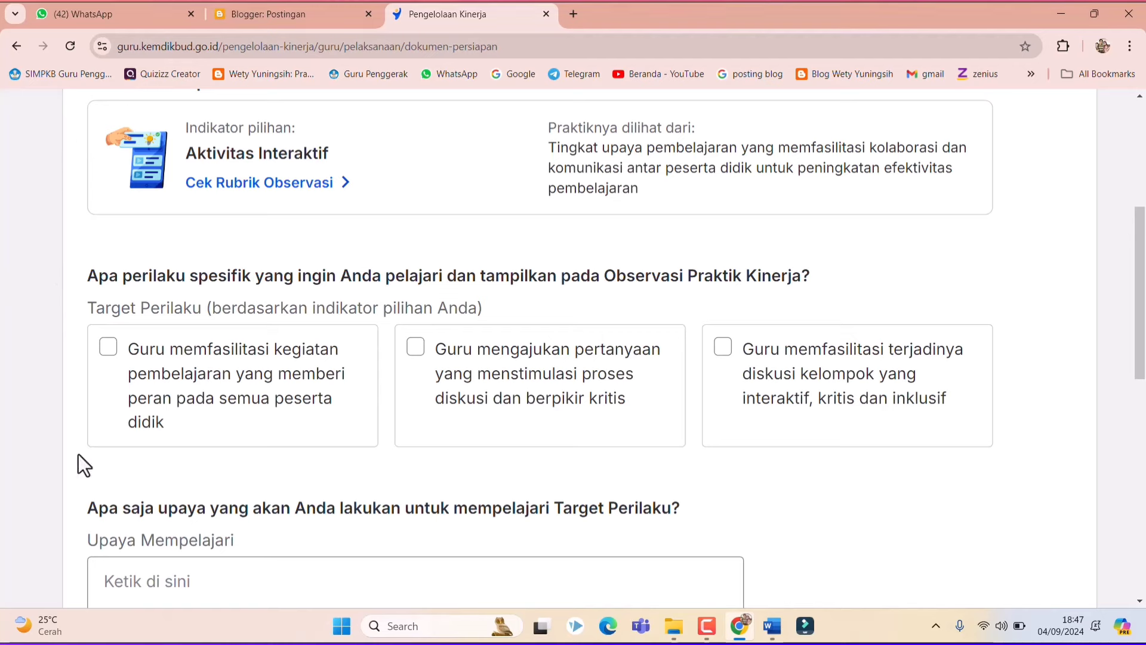
left_click(108, 349)
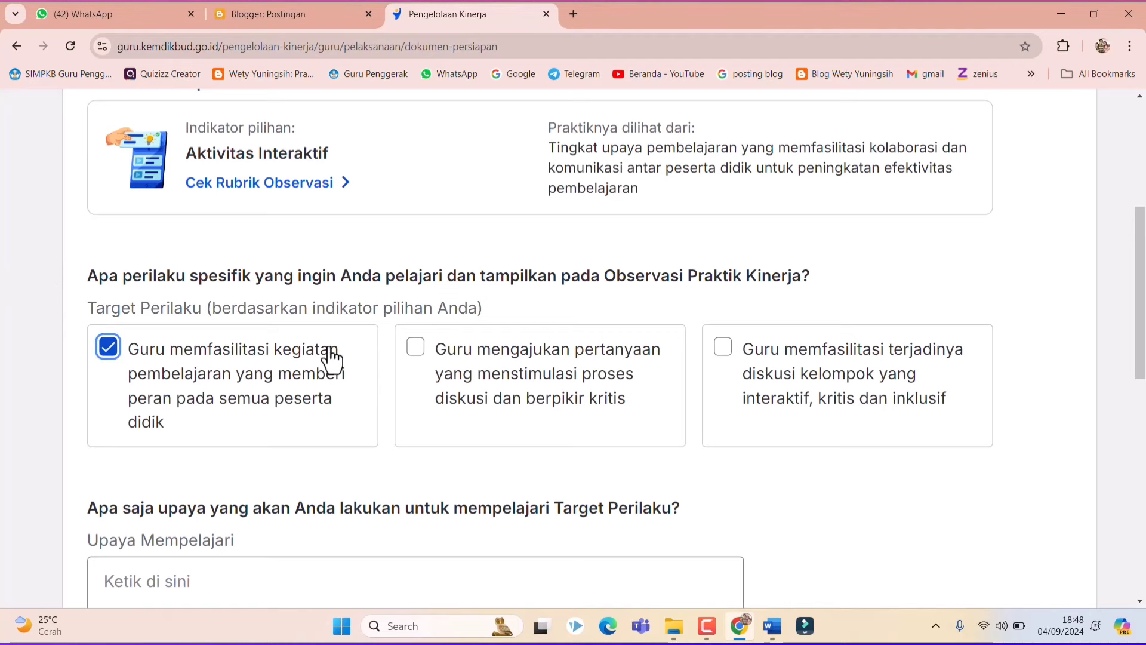
left_click(416, 351)
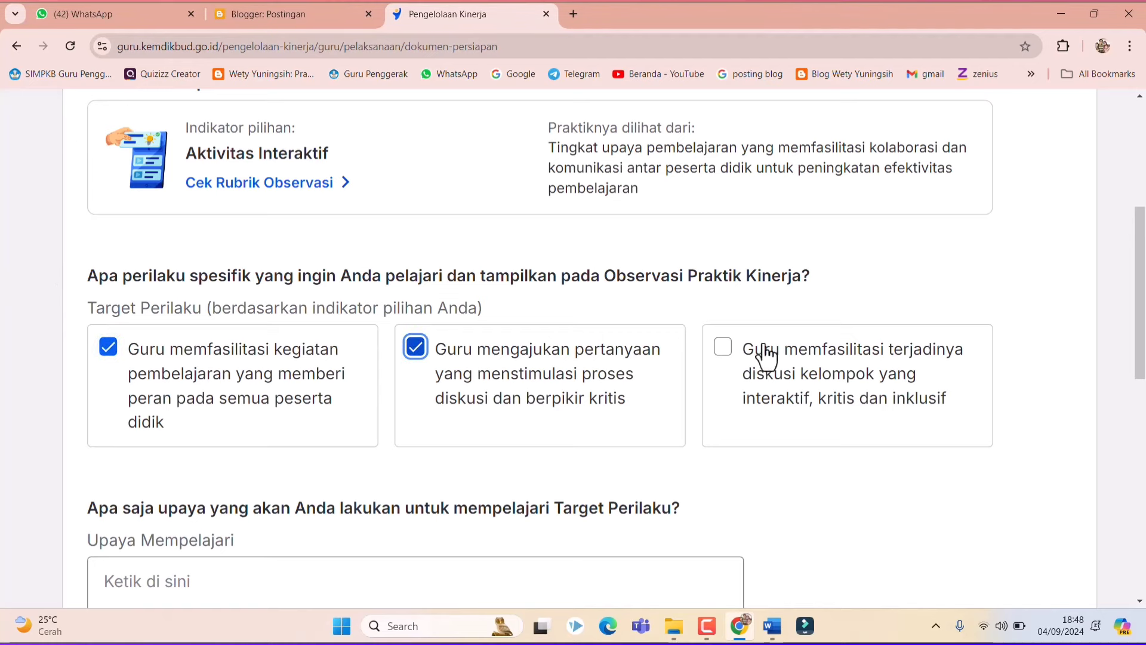
left_click(731, 351)
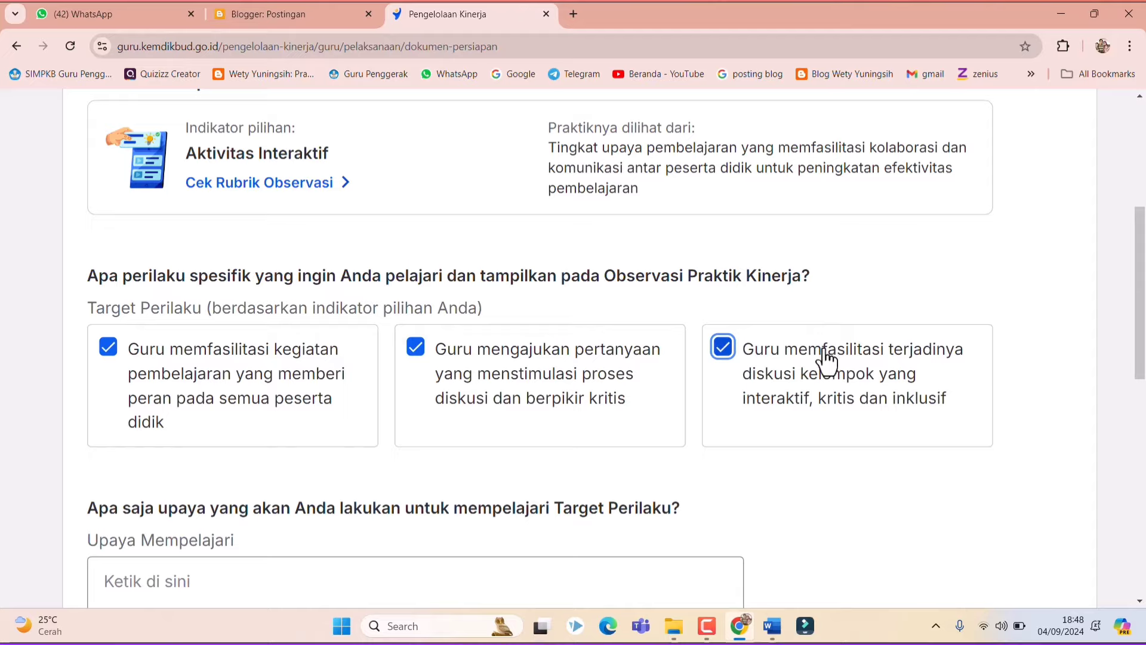
Look through the form's remaining sections: Upaya Mempelajari, Jadwal Observasi Praktik Kinerja and the optional document upload
scroll(827, 361, "down", 4)
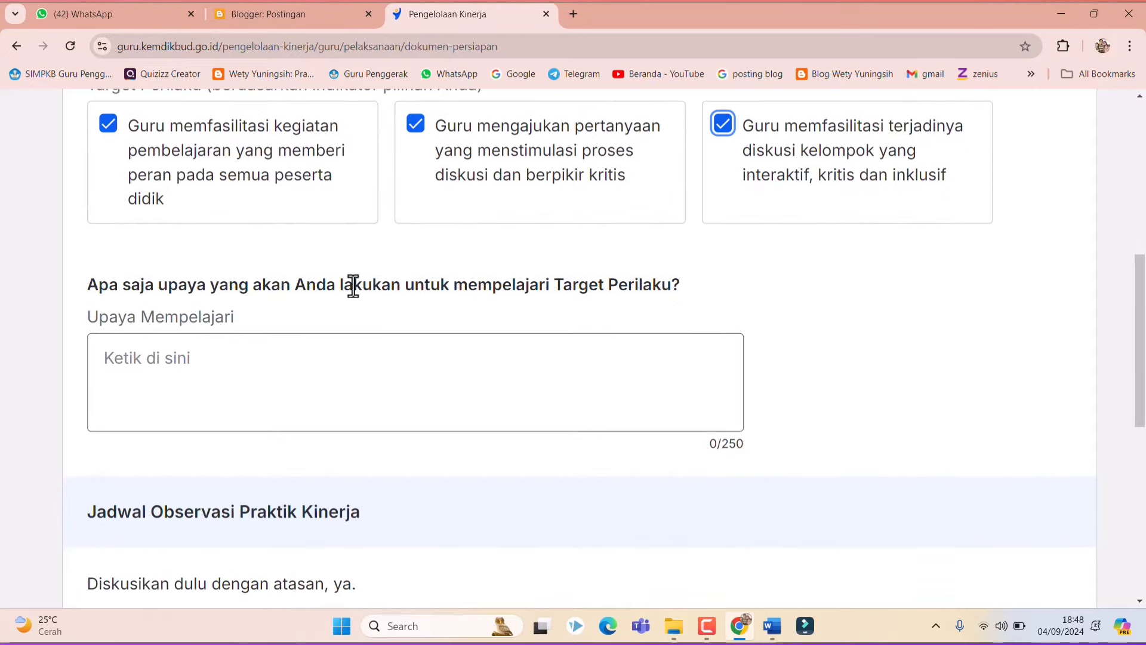
scroll(669, 322, "down", 1)
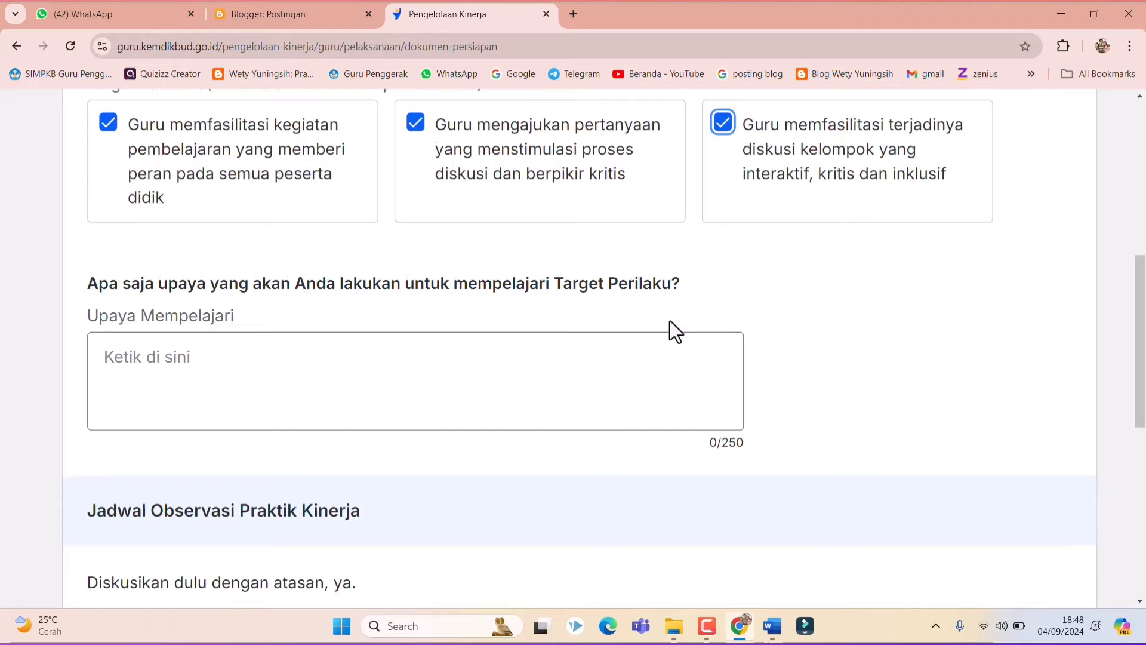
scroll(255, 251, "down", 2)
scroll(225, 299, "down", 4)
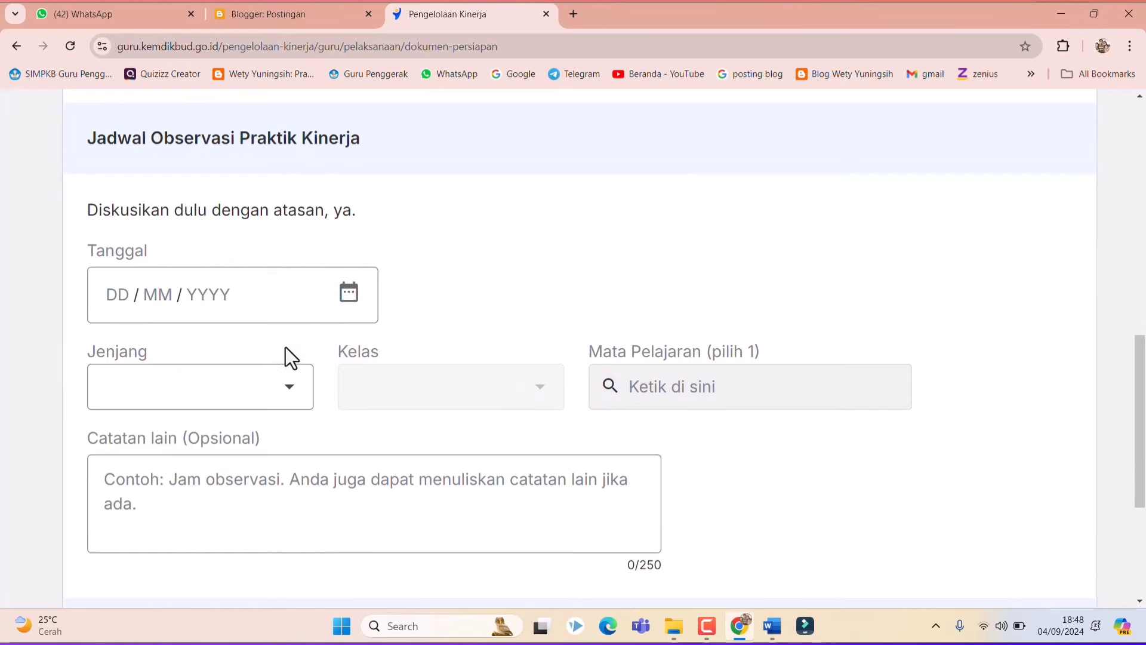
scroll(262, 498, "down", 3)
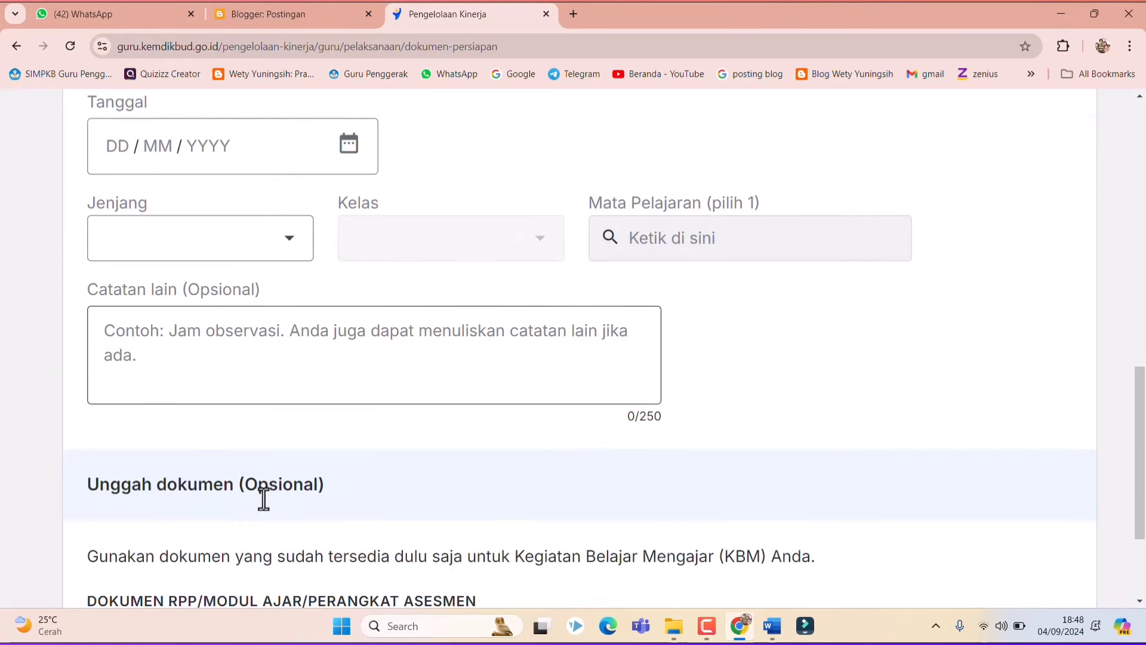
scroll(409, 399, "down", 2)
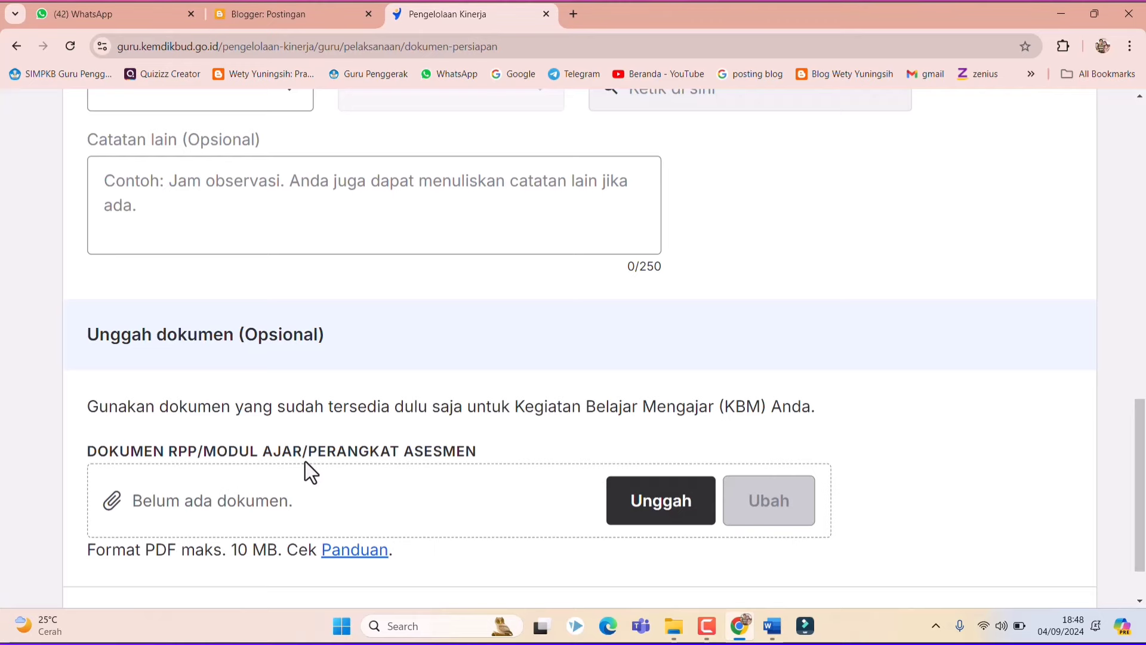
scroll(459, 458, "up", 7)
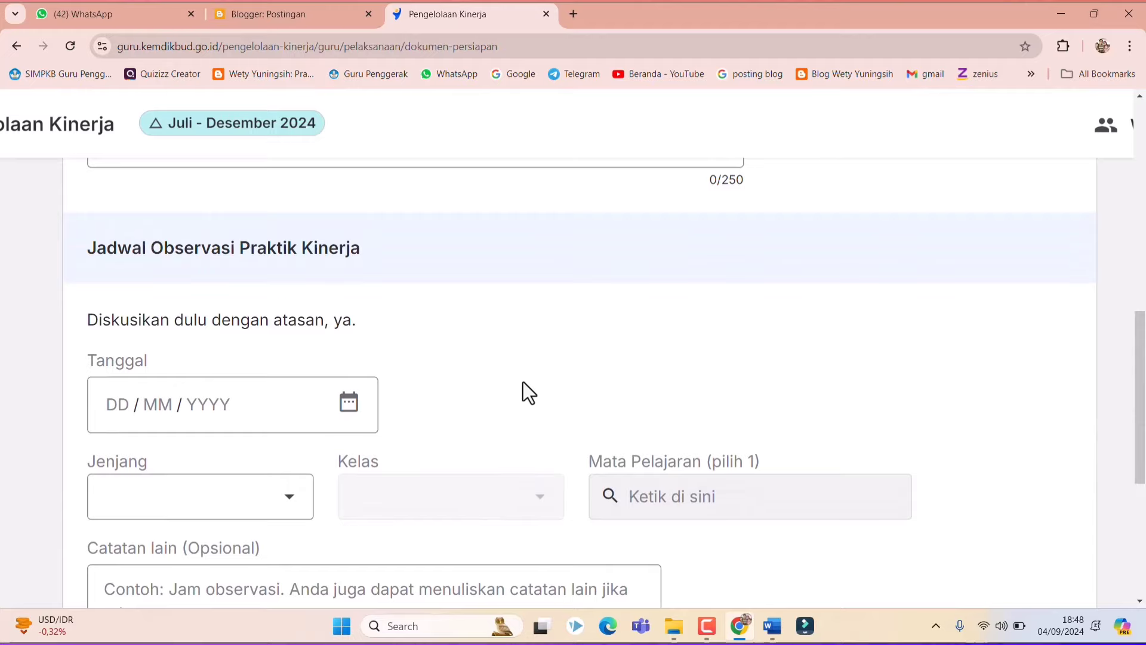
scroll(523, 385, "up", 4)
scroll(528, 382, "up", 1)
scroll(532, 381, "up", 3)
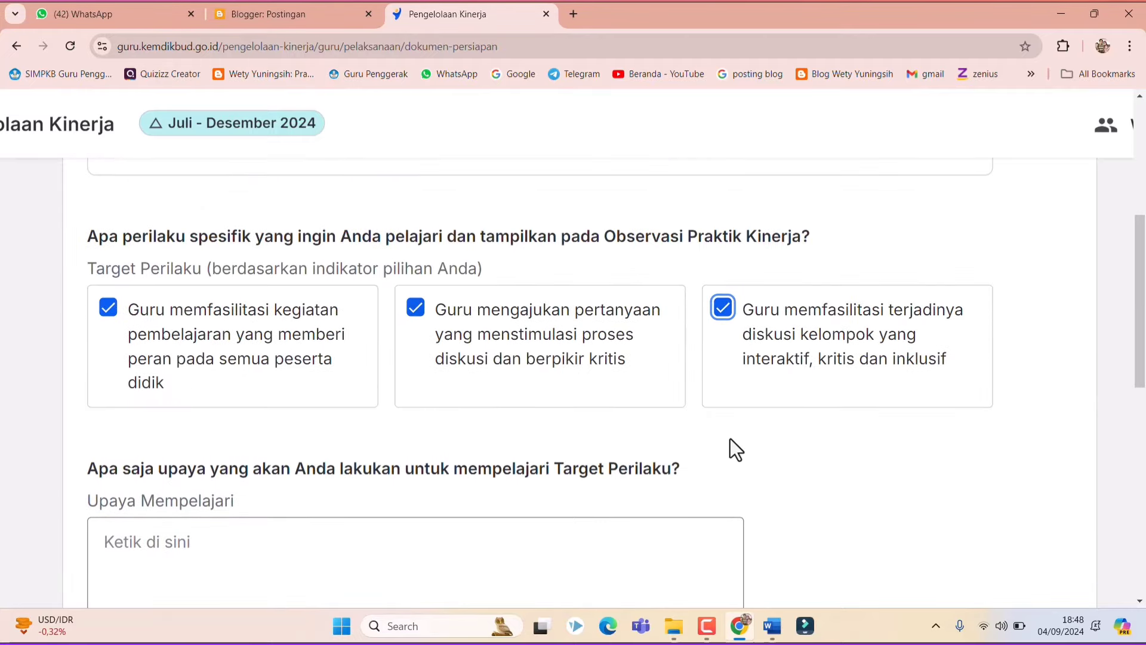
Switch to the Word document LKPD mekanisme otot PMM.docx and enlarge its zoom to 170%
mouse_move(772, 627)
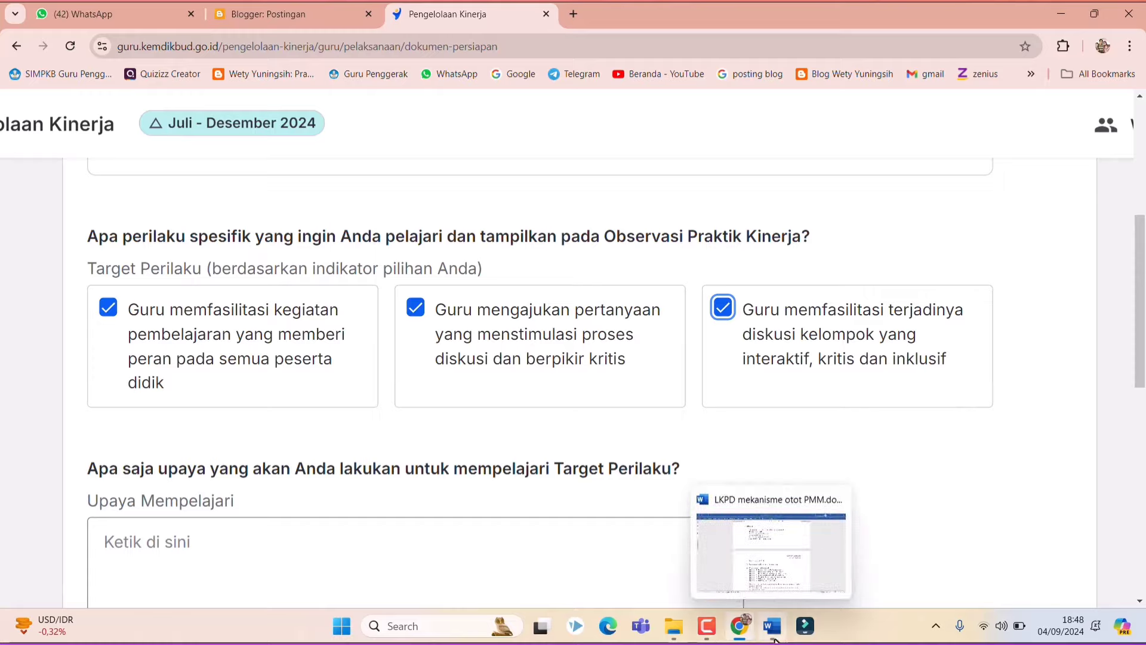
left_click(791, 587)
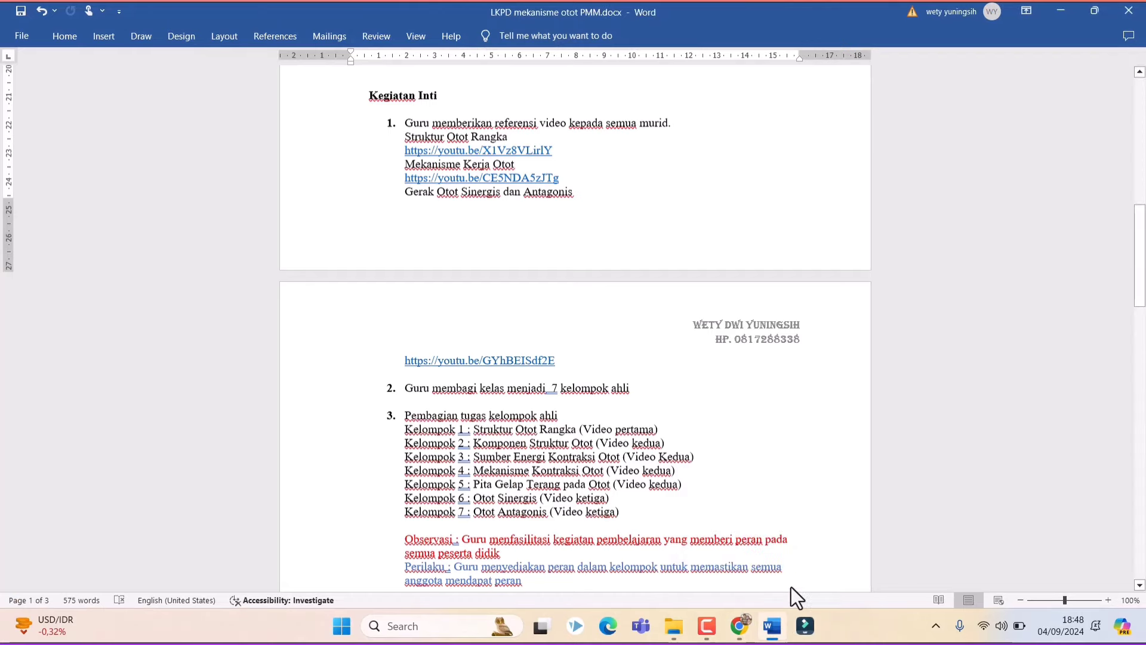
left_click(1109, 600)
left_click(1109, 600)
left_click(1108, 600)
left_click(1108, 600)
left_click(1108, 600)
left_click(1108, 600)
left_click(1109, 600)
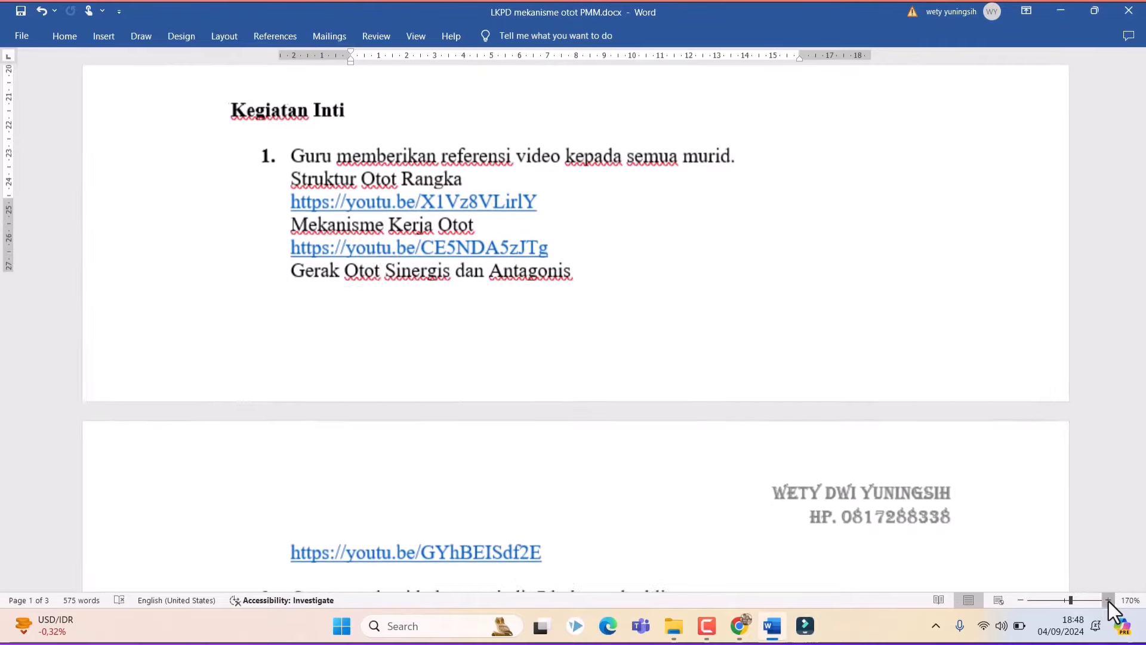
Read the worksheet from its heading through Tujuan, Sumber and Metode Pembelajaran to the Pendahuluan steps and their observation notes
scroll(815, 397, "up", 10)
scroll(814, 397, "up", 10)
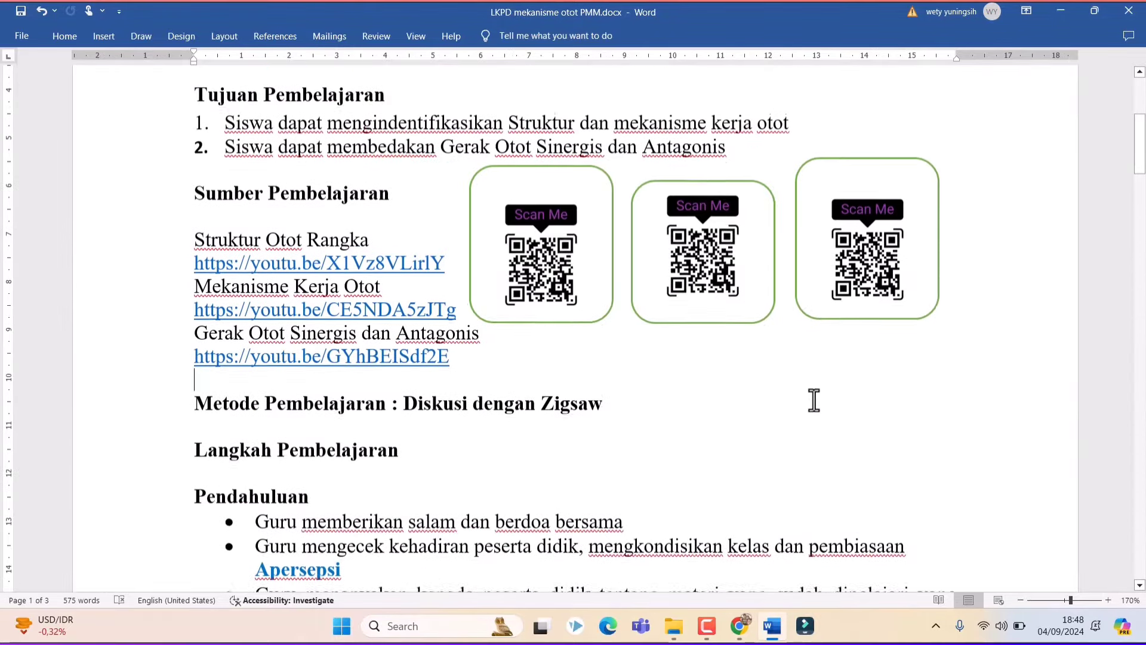
scroll(814, 399, "down", 1)
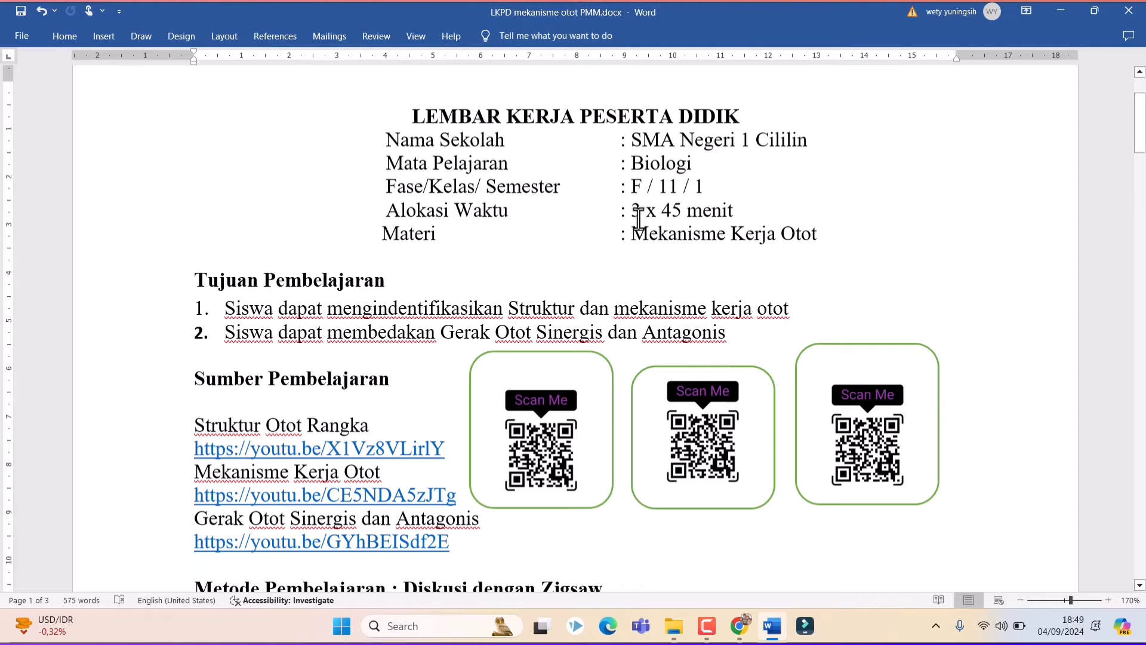
scroll(640, 215, "down", 1)
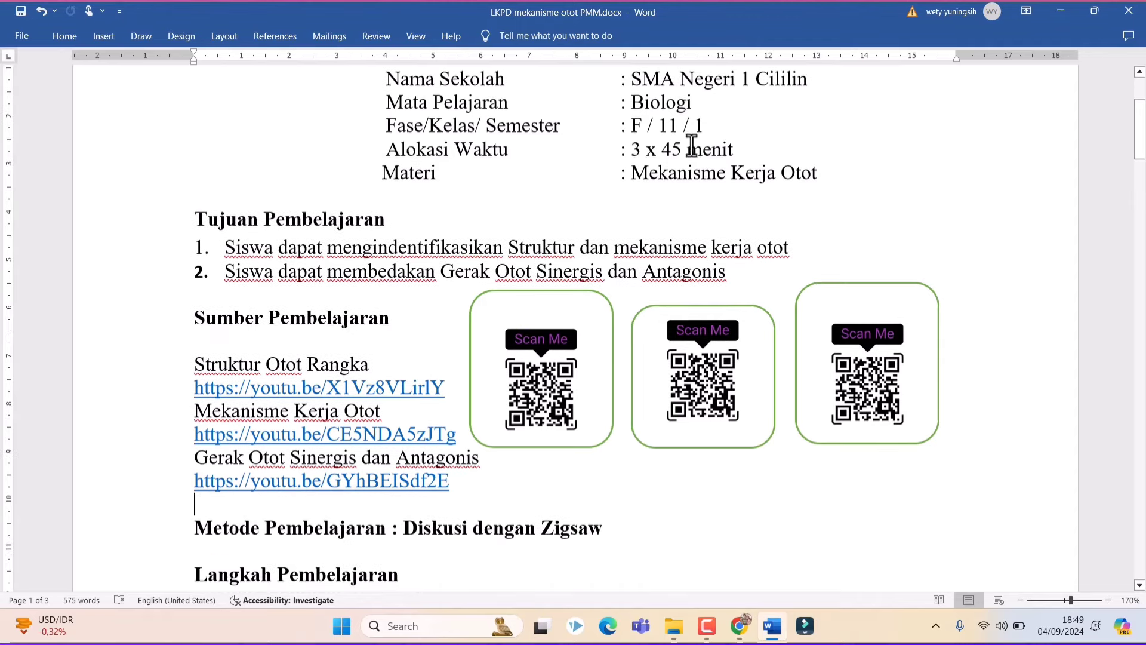
scroll(376, 170, "down", 1)
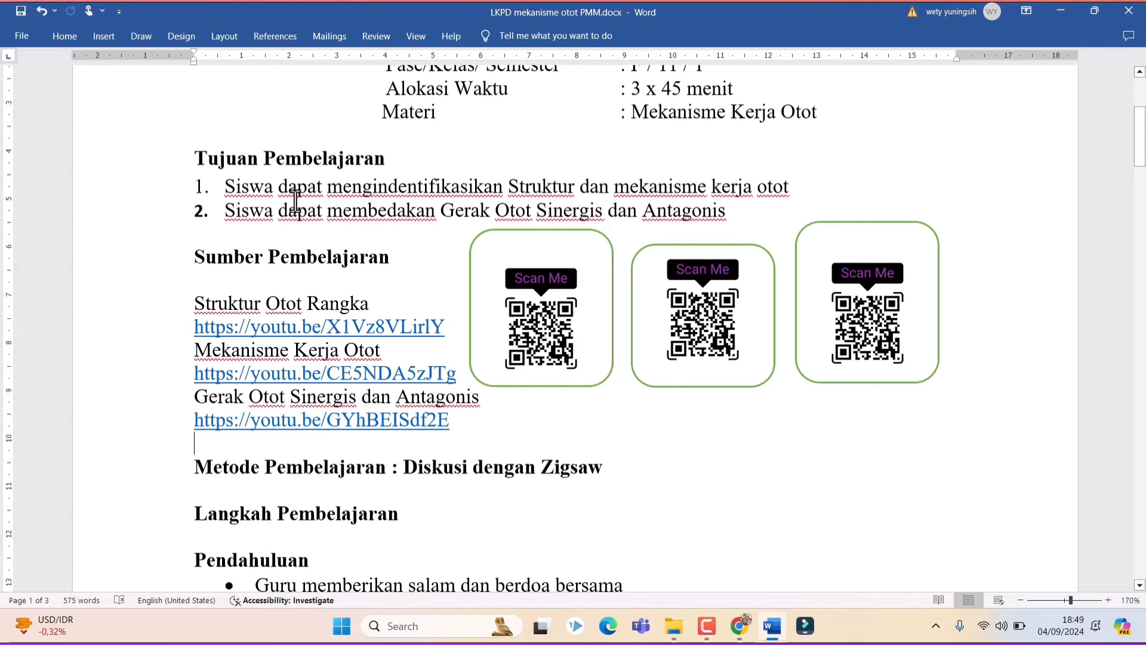
scroll(295, 201, "down", 1)
scroll(295, 197, "down", 3)
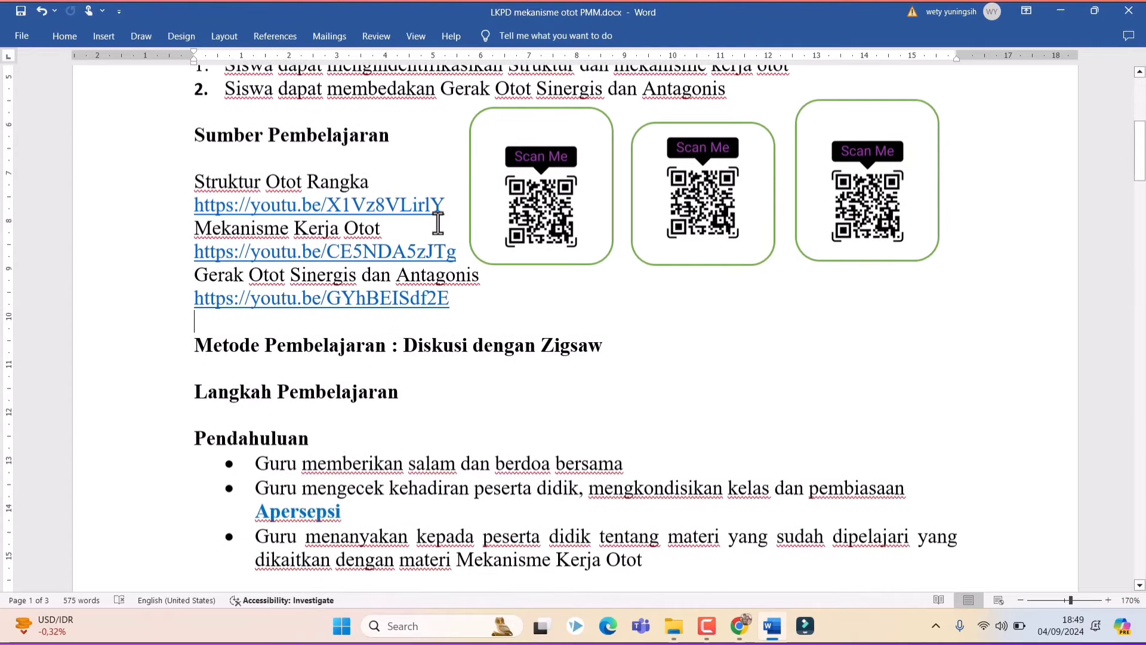
scroll(438, 223, "down", 4)
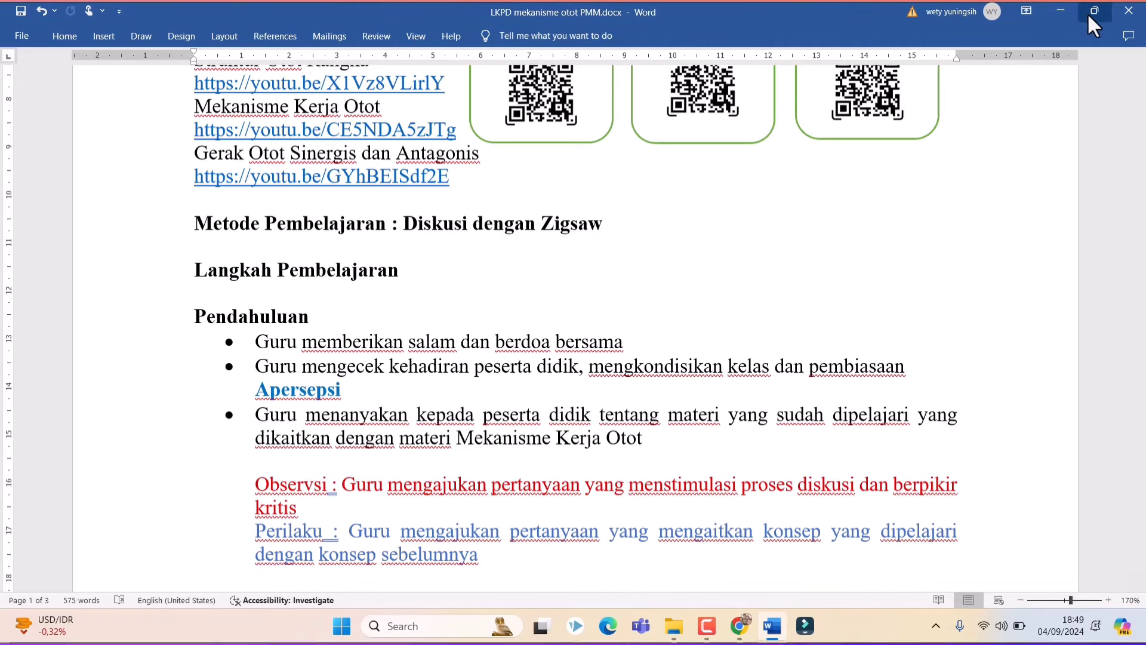
Tile the Word window on the left half of the screen over the browser, and reduce its zoom to 150%
mouse_move(1093, 11)
left_click(997, 107)
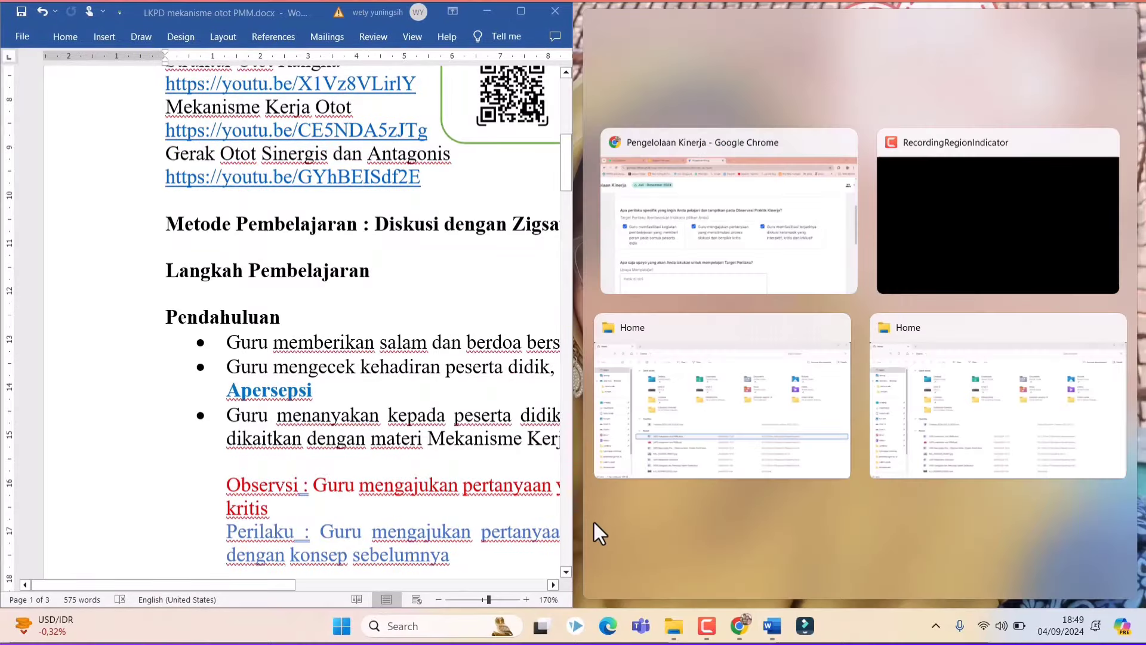
left_click(600, 513)
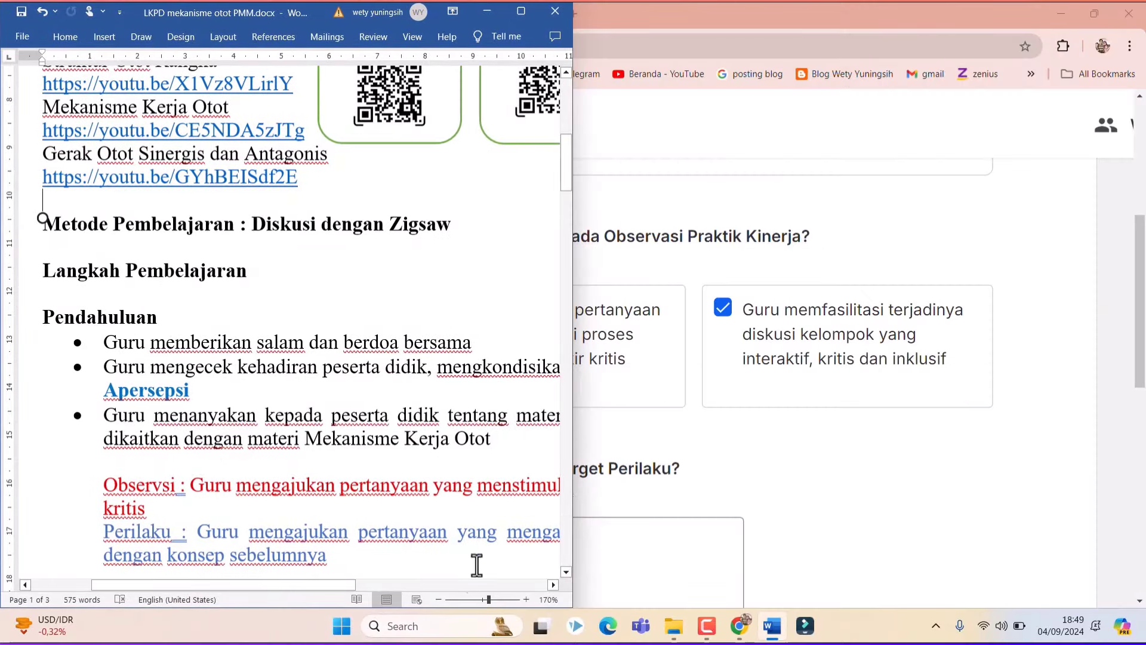
left_click(439, 600)
left_click(439, 600)
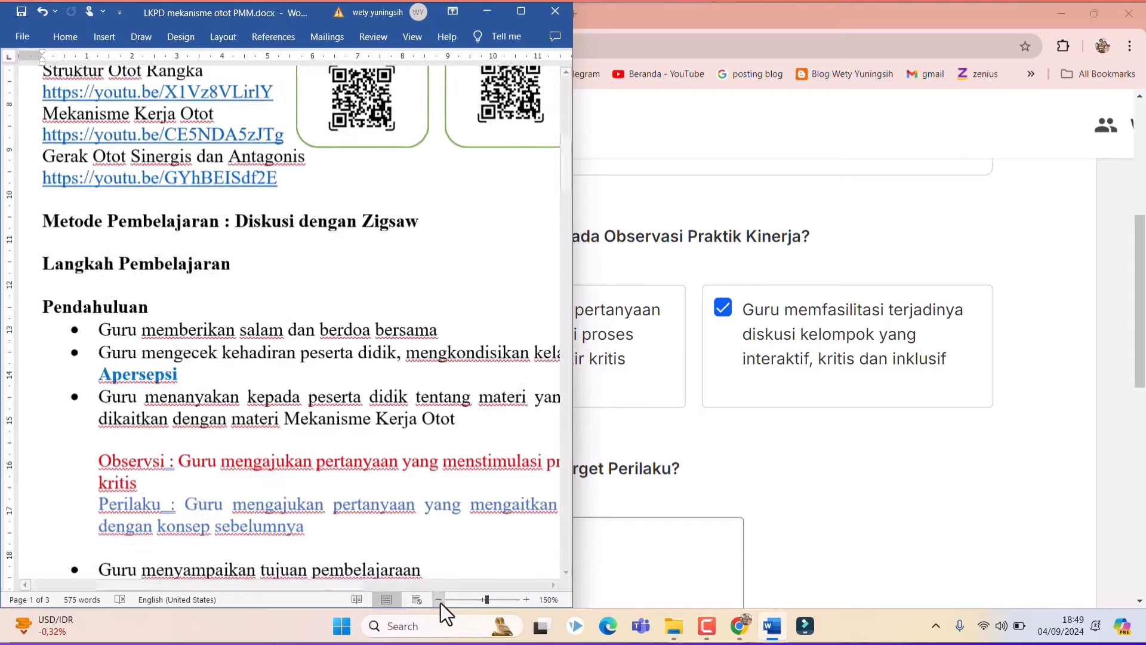
Reduce the Word worksheet's zoom to 110%
left_click(438, 600)
left_click(439, 600)
left_click(439, 600)
left_click(439, 599)
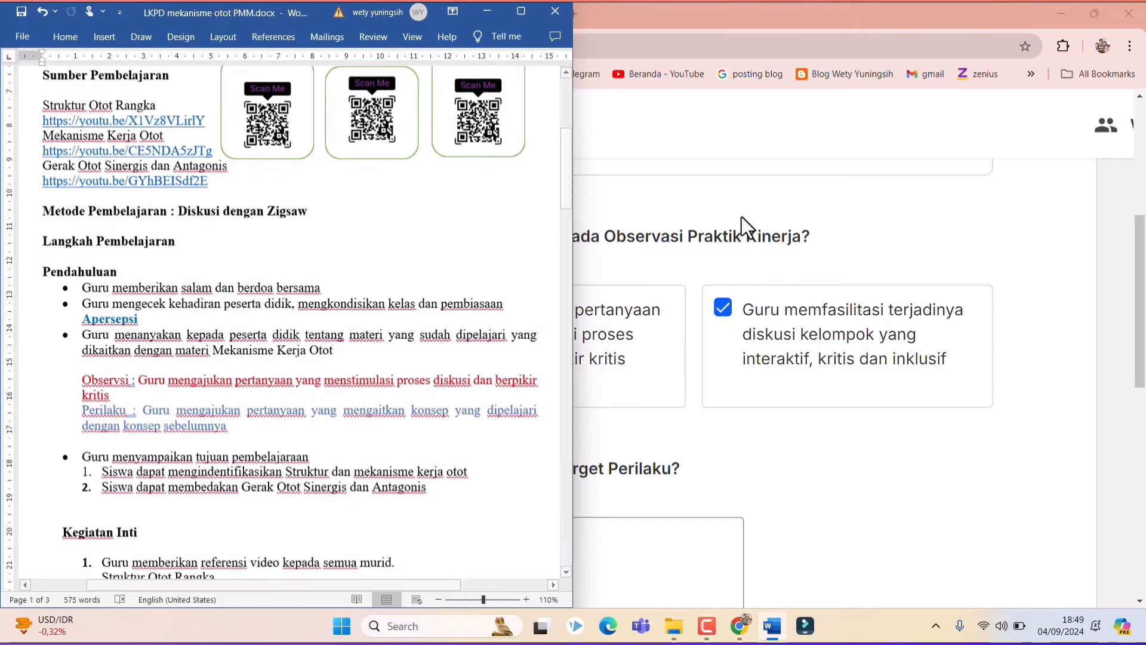
Switch to the browser, open the Aktivitas Interaktif observation rubric and review the recommended and avoided behaviours under its three target behaviours
left_click(809, 193)
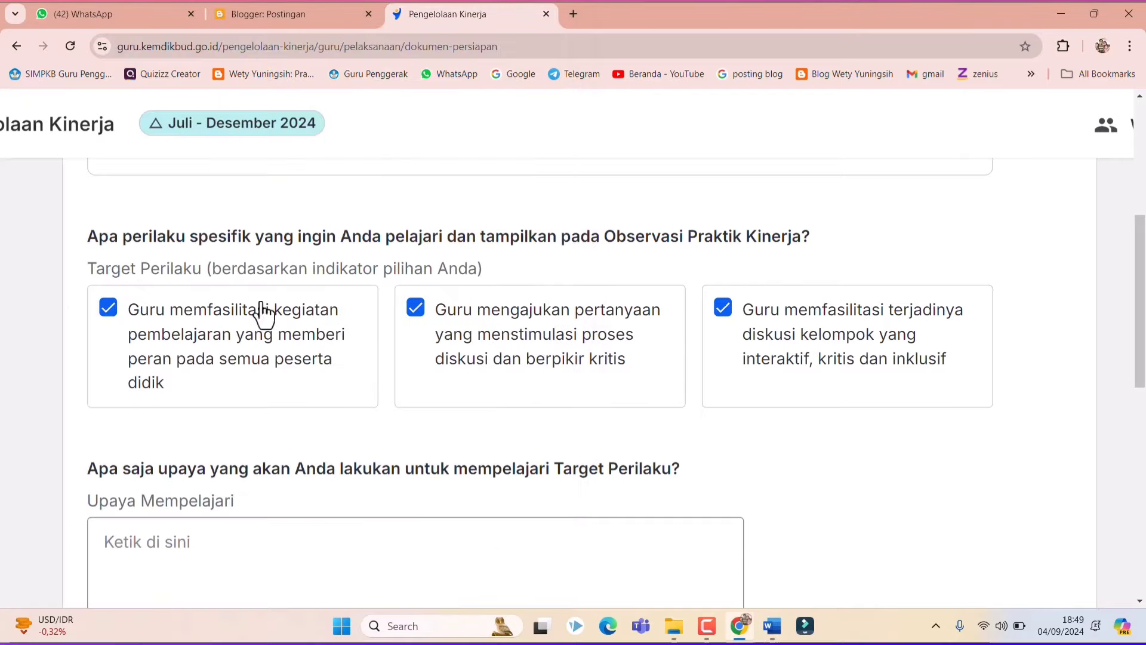
scroll(274, 323, "up", 5)
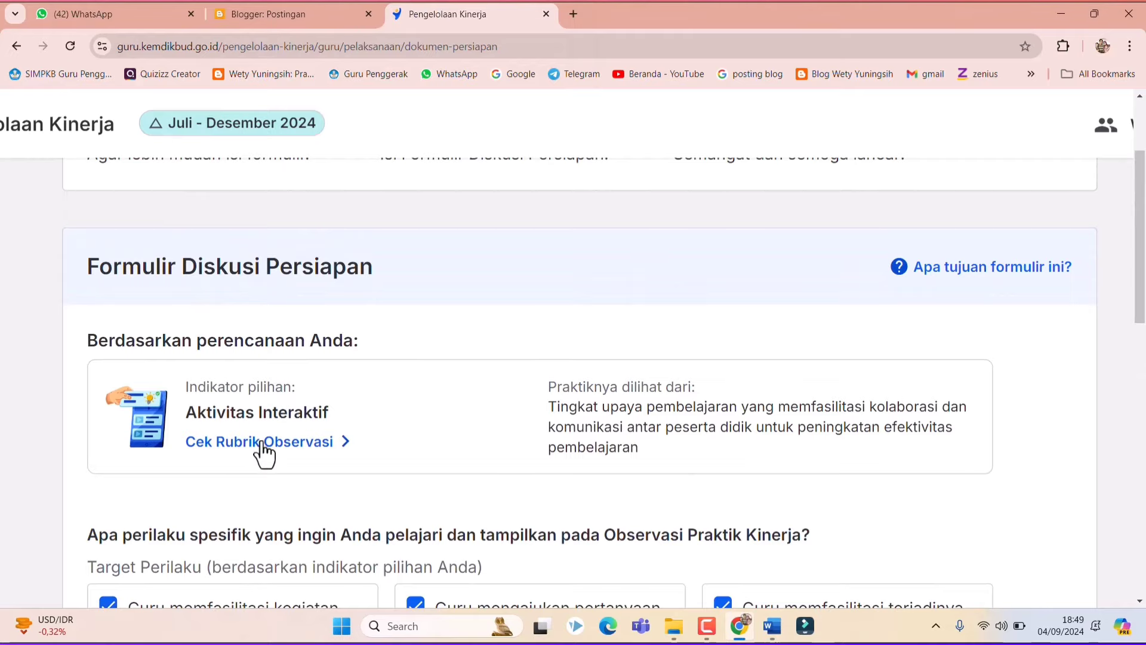
left_click(263, 441)
scroll(860, 306, "down", 5)
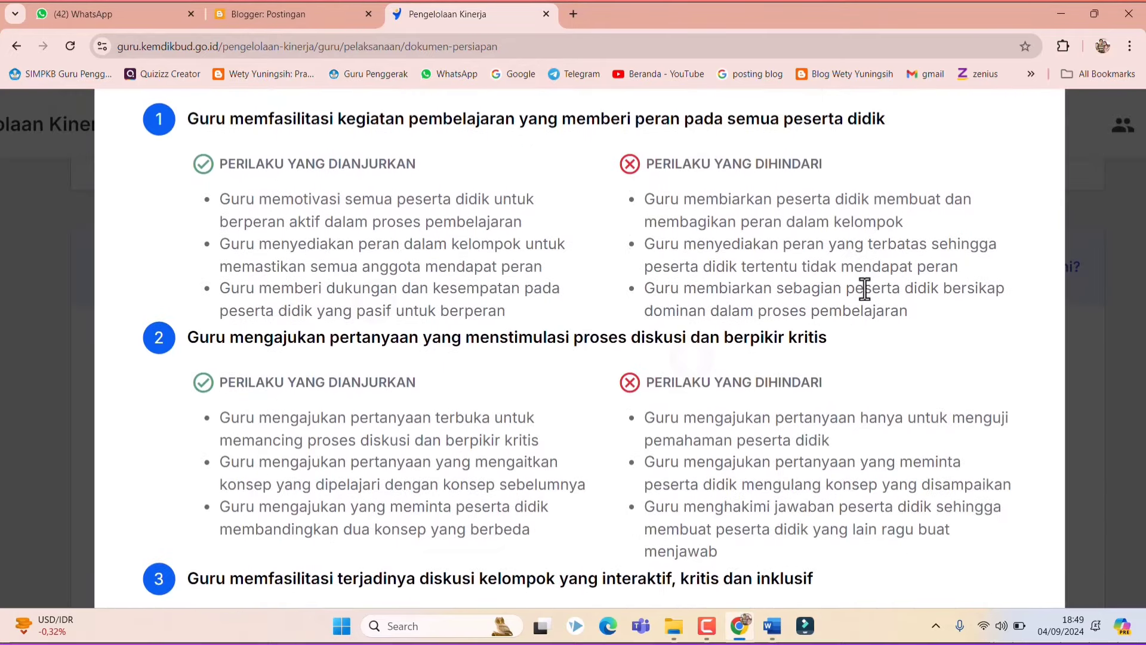
scroll(865, 289, "down", 3)
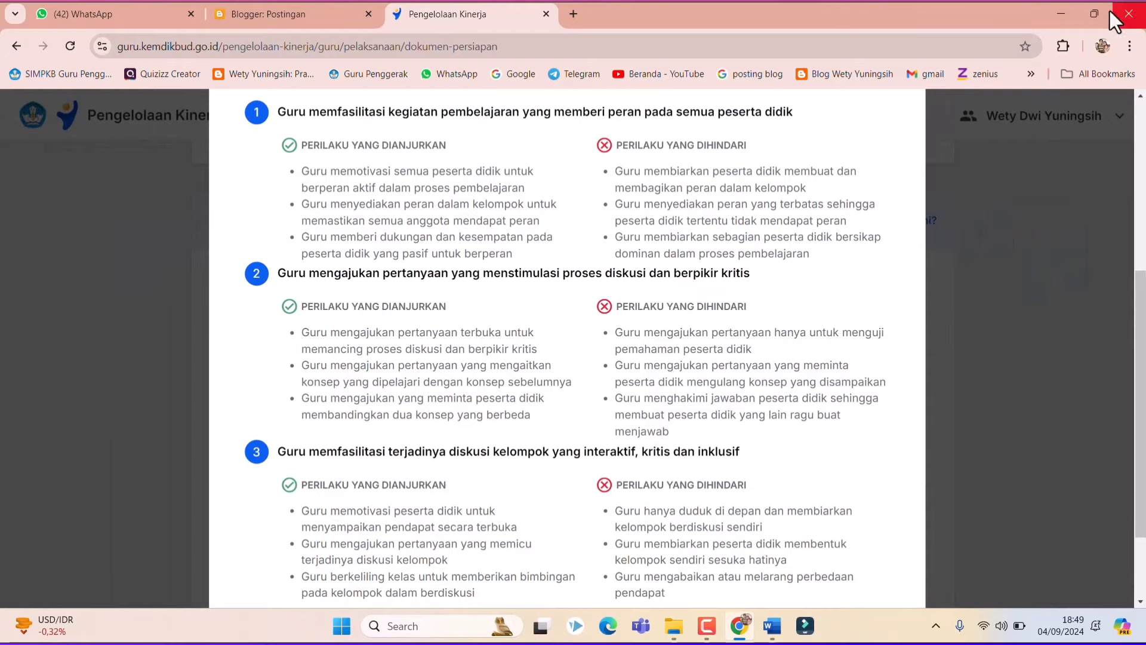
Tile the browser window on the right half of the screen beside the Word worksheet
left_click(1088, 18)
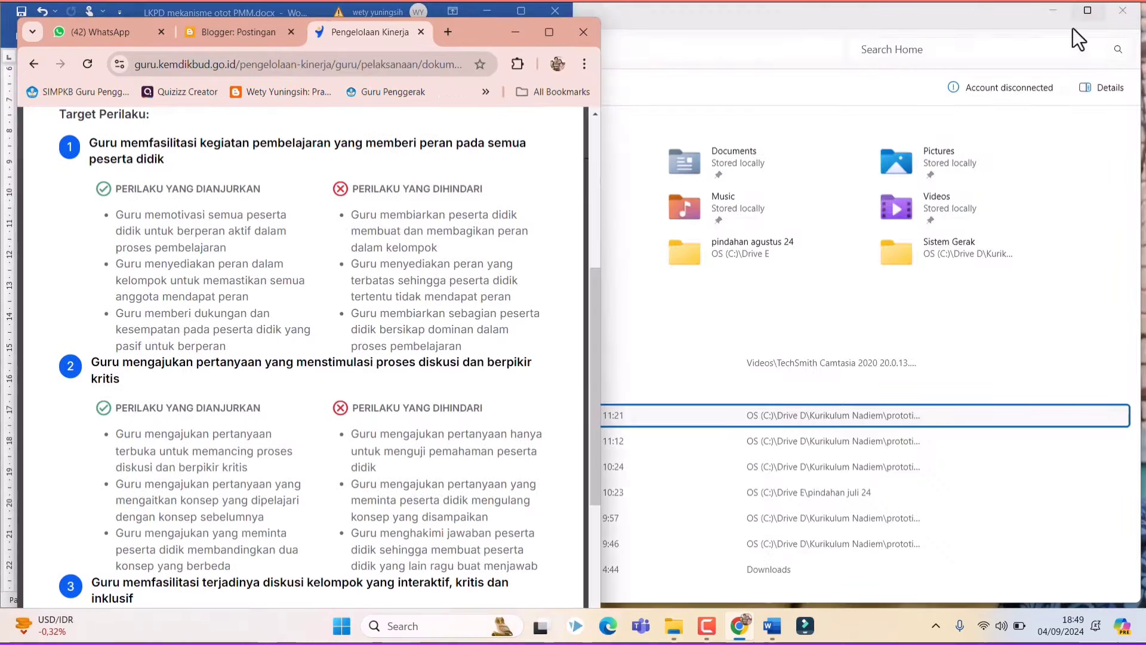
mouse_move(548, 32)
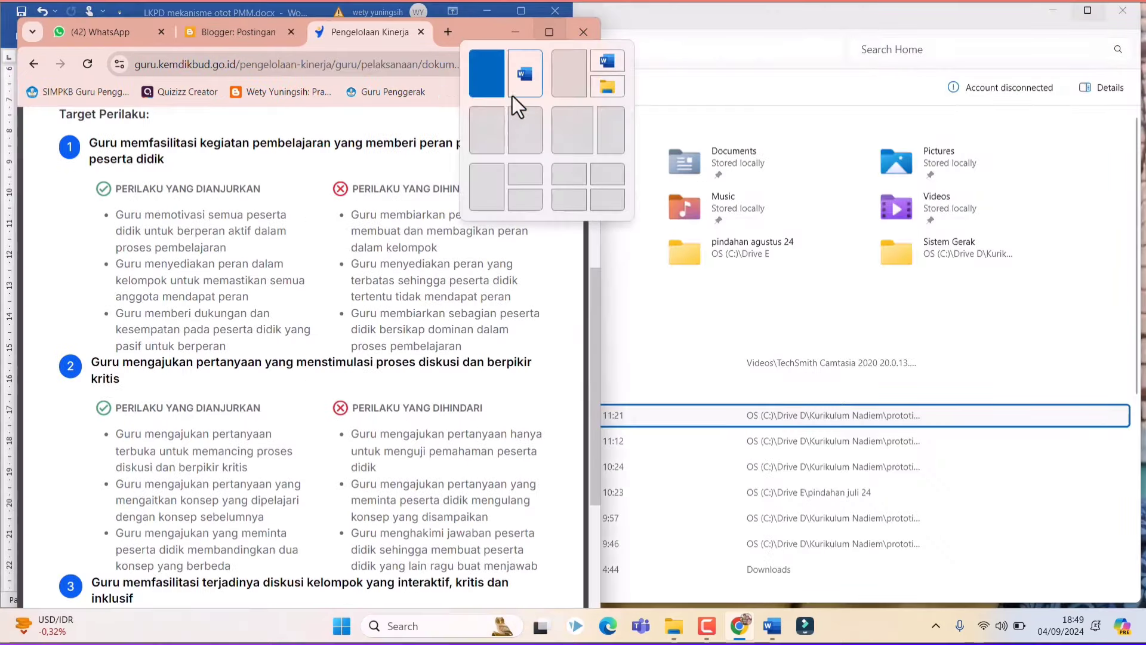
left_click(521, 131)
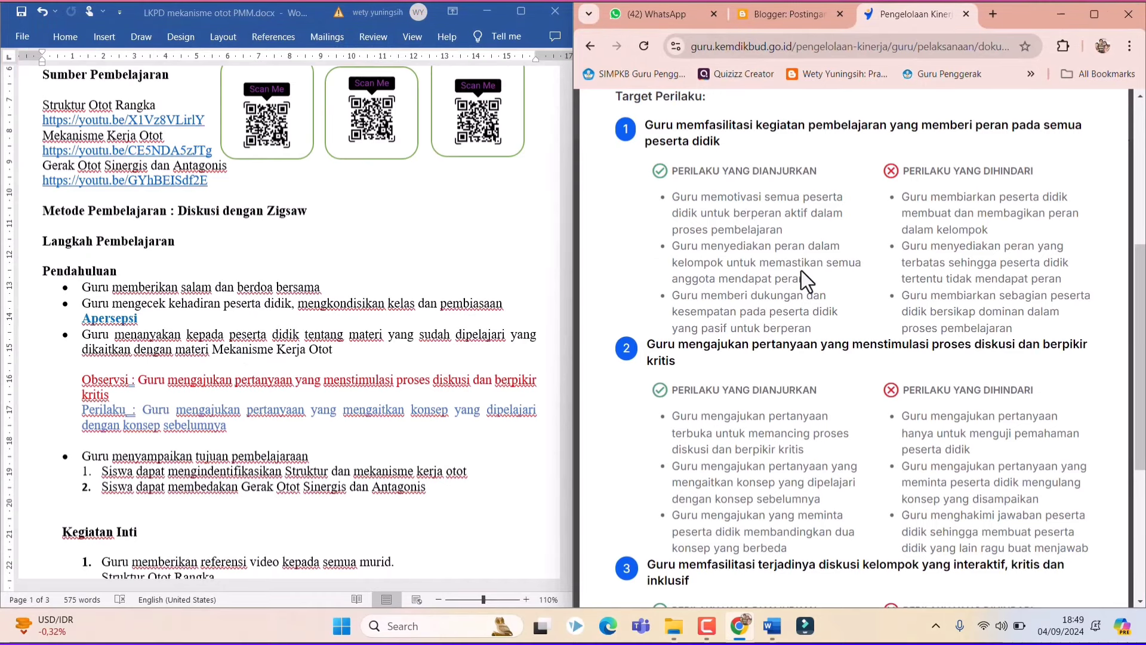
Compare the worksheet's Pendahuluan and Apersepsi steps with the rubric's target behaviours 1 and 2
scroll(805, 271, "up", 2)
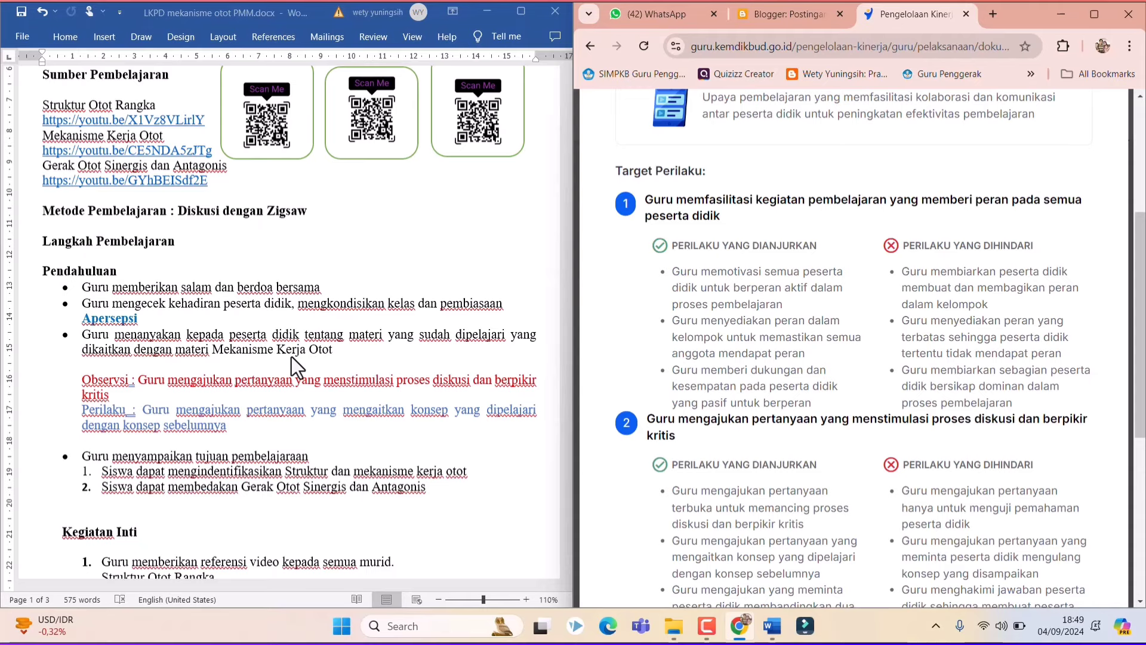
scroll(292, 352, "down", 1)
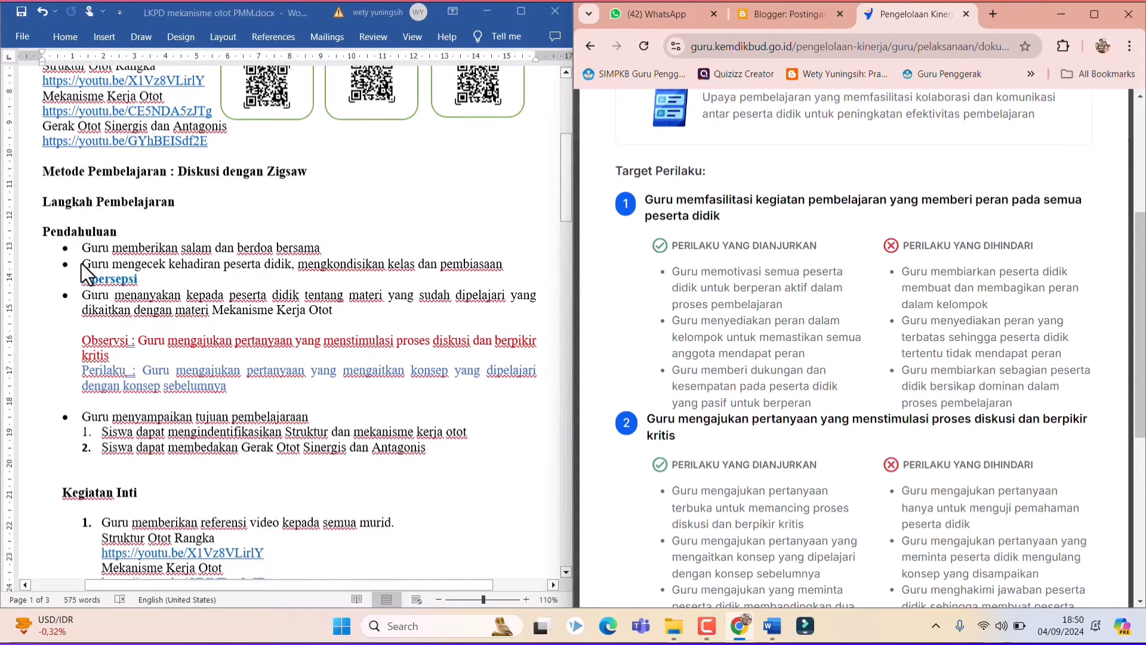
scroll(105, 275, "down", 1)
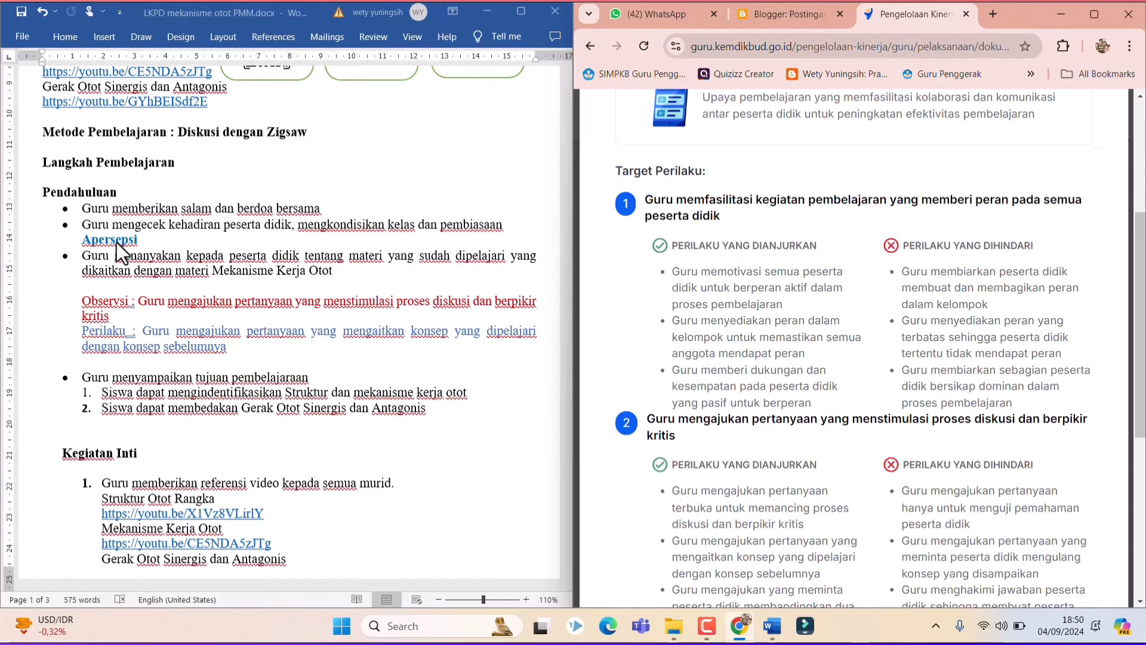
scroll(222, 299, "down", 1)
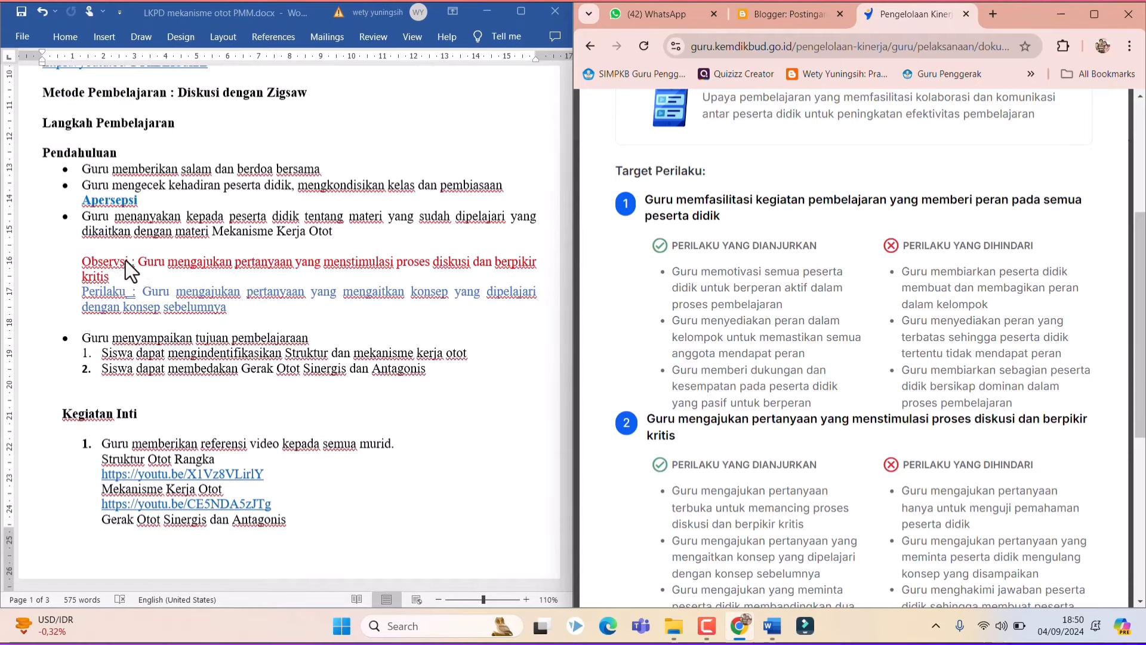
scroll(832, 328, "down", 1)
scroll(833, 327, "down", 2)
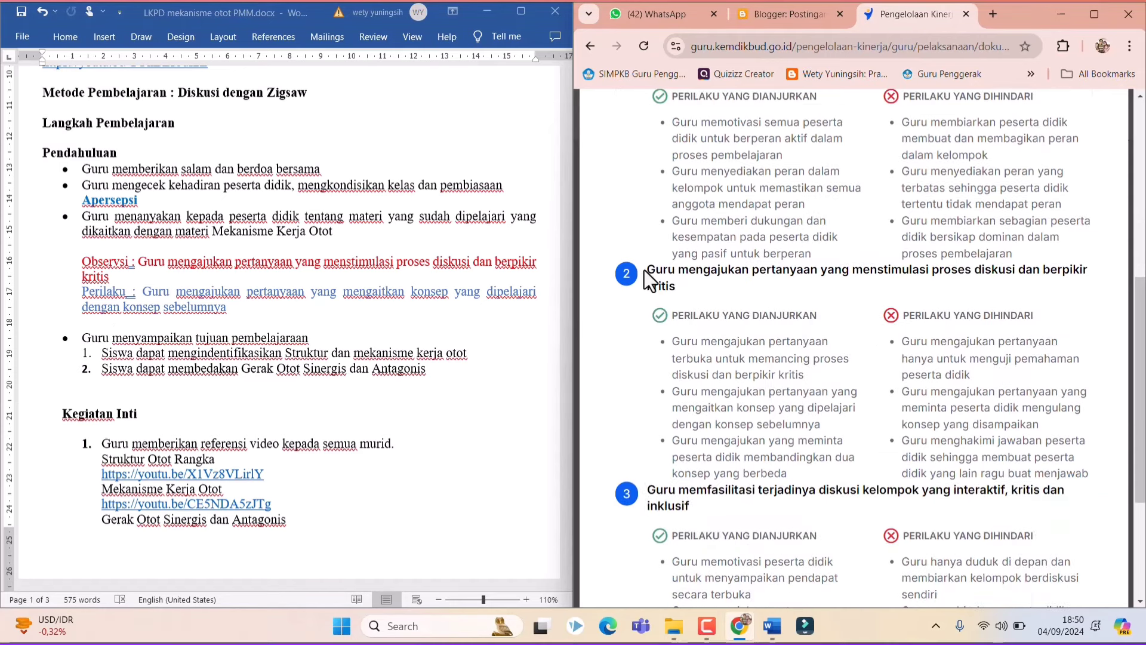
Highlight target behaviour 2 in the rubric, and correct the red label under Apersepsi in the worksheet to "Observasi"
triple_click(692, 291)
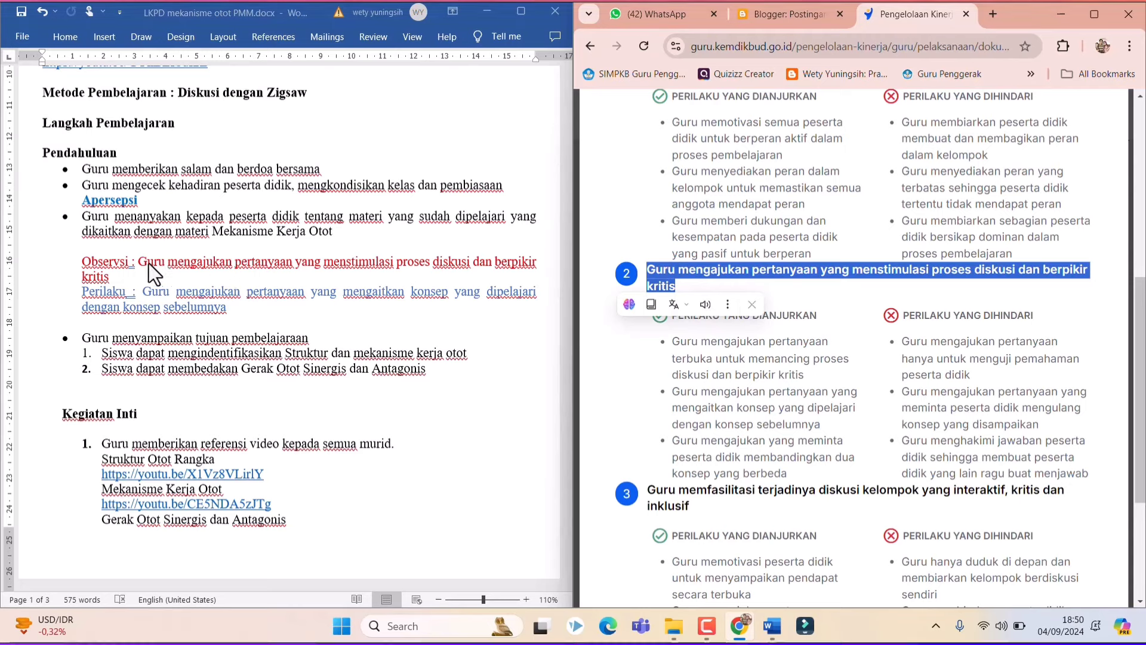
left_click(124, 261)
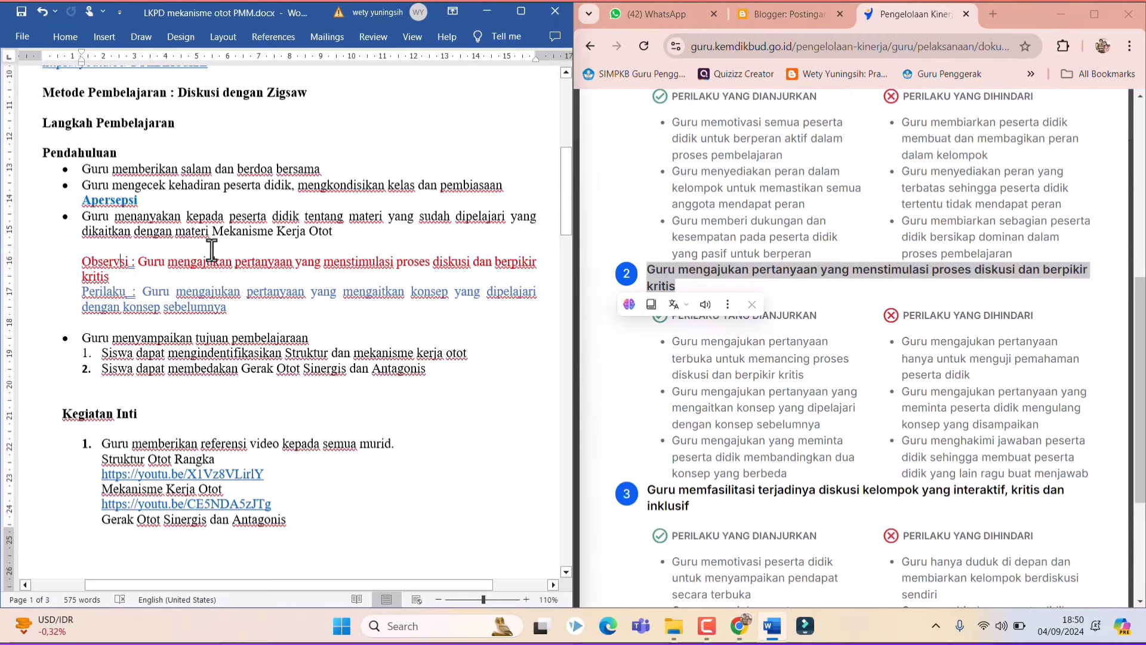
type("a")
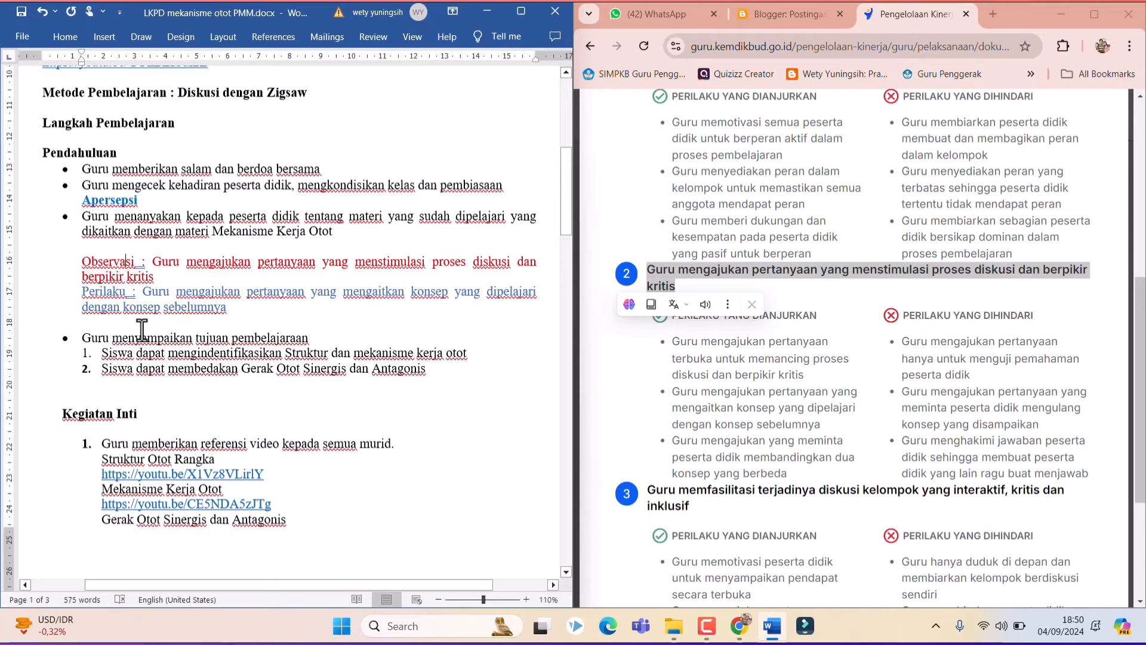
Highlight the rubric's recommended behaviour on linking the concept studied with earlier concepts, and match it with the worksheet's Perilaku note under Apersepsi
left_click(853, 318)
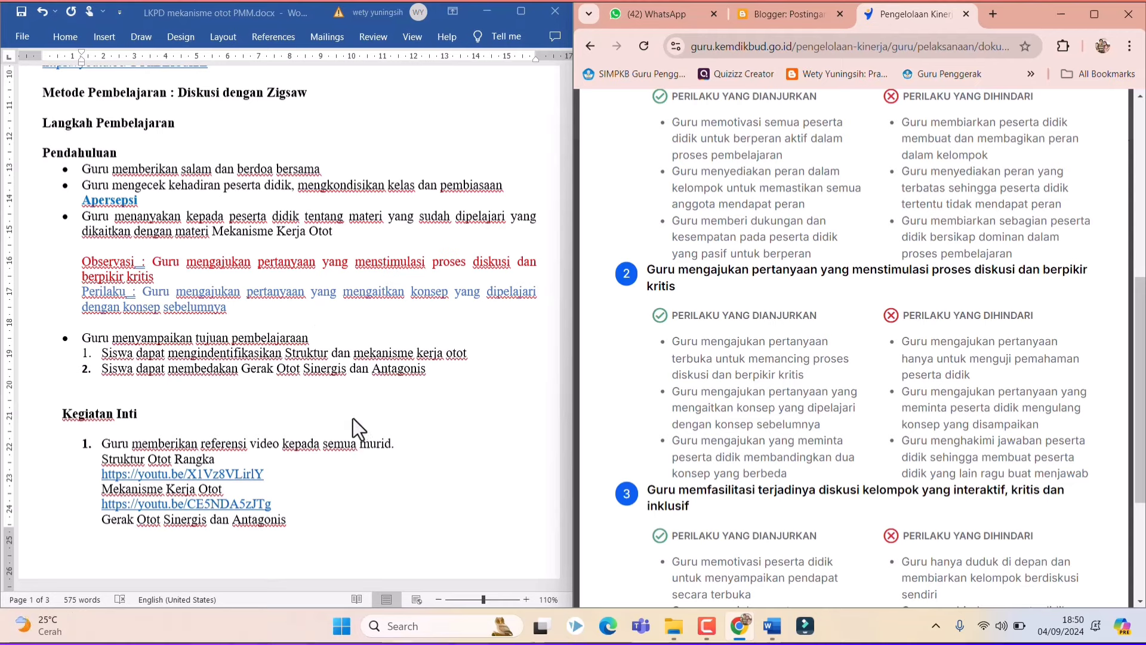
left_click_drag(672, 394, 846, 429)
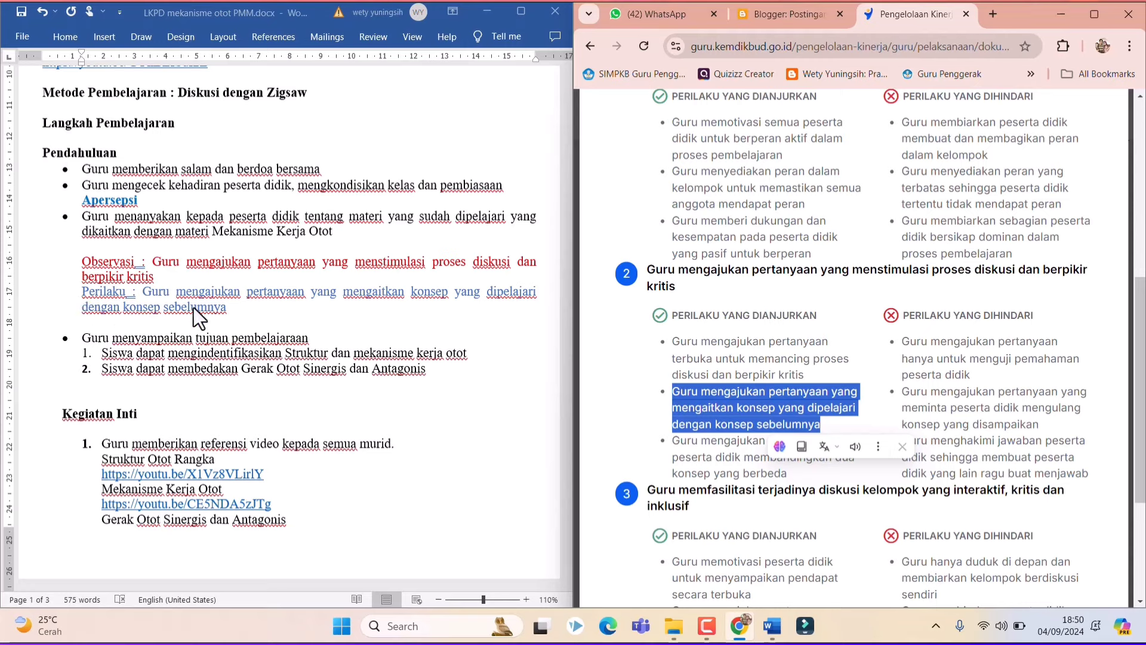
left_click(238, 308)
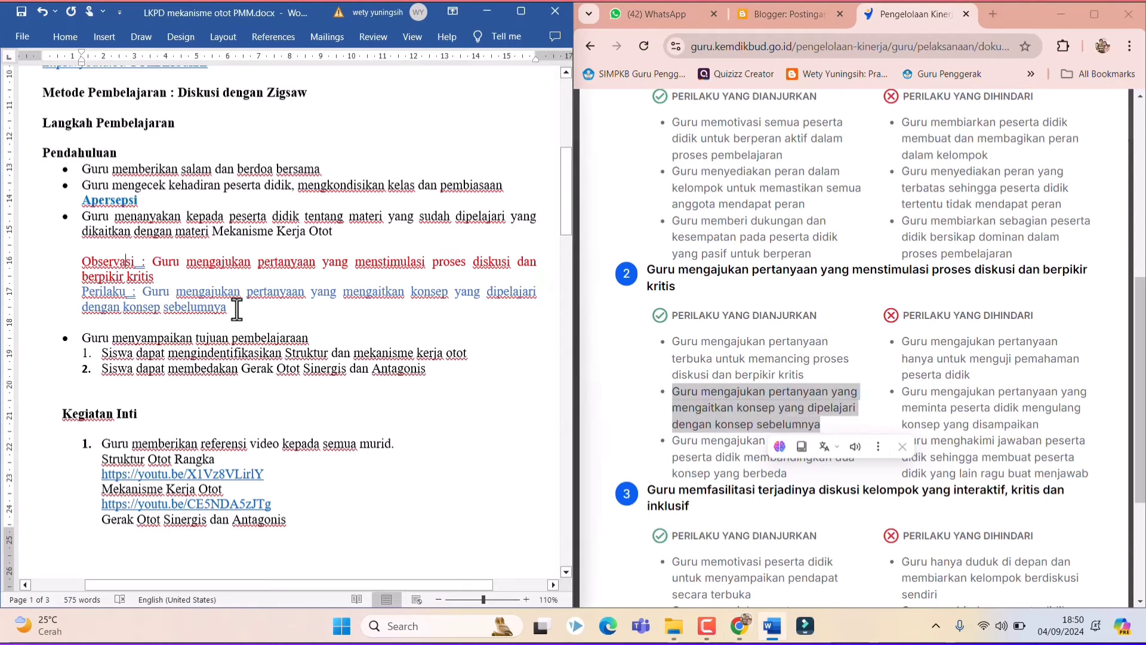
left_click(670, 359)
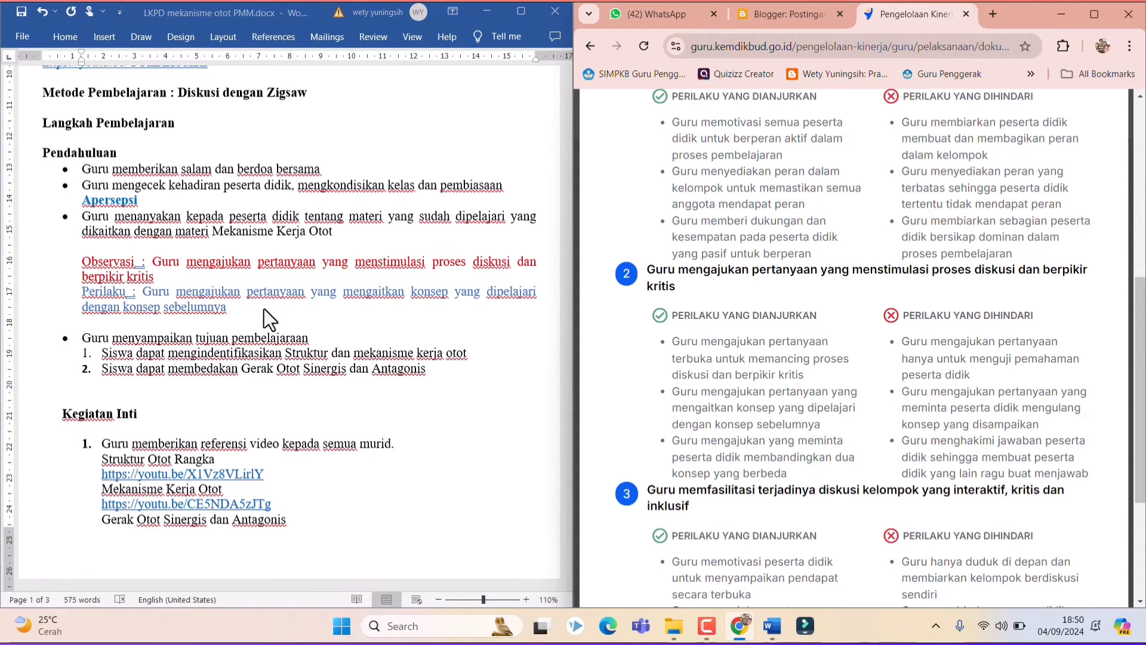
Read the worksheet's Kegiatan Inti section through the video references, the division into expert groups and the group tasks
scroll(264, 309, "down", 4)
scroll(264, 309, "down", 2)
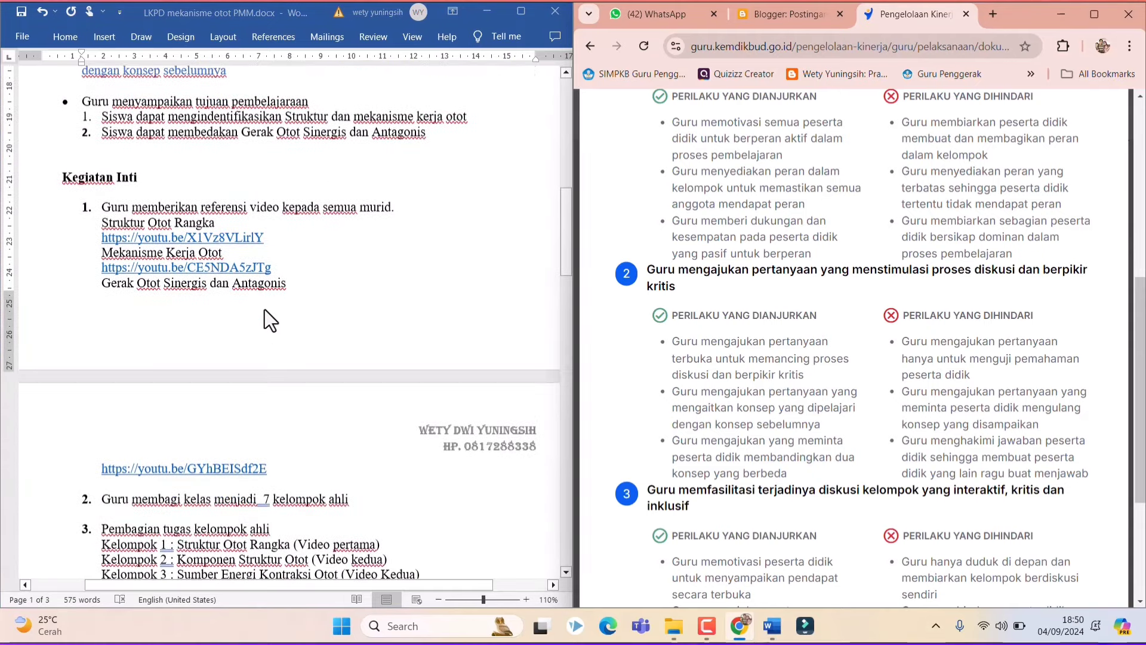
scroll(264, 311, "down", 2)
scroll(264, 310, "down", 5)
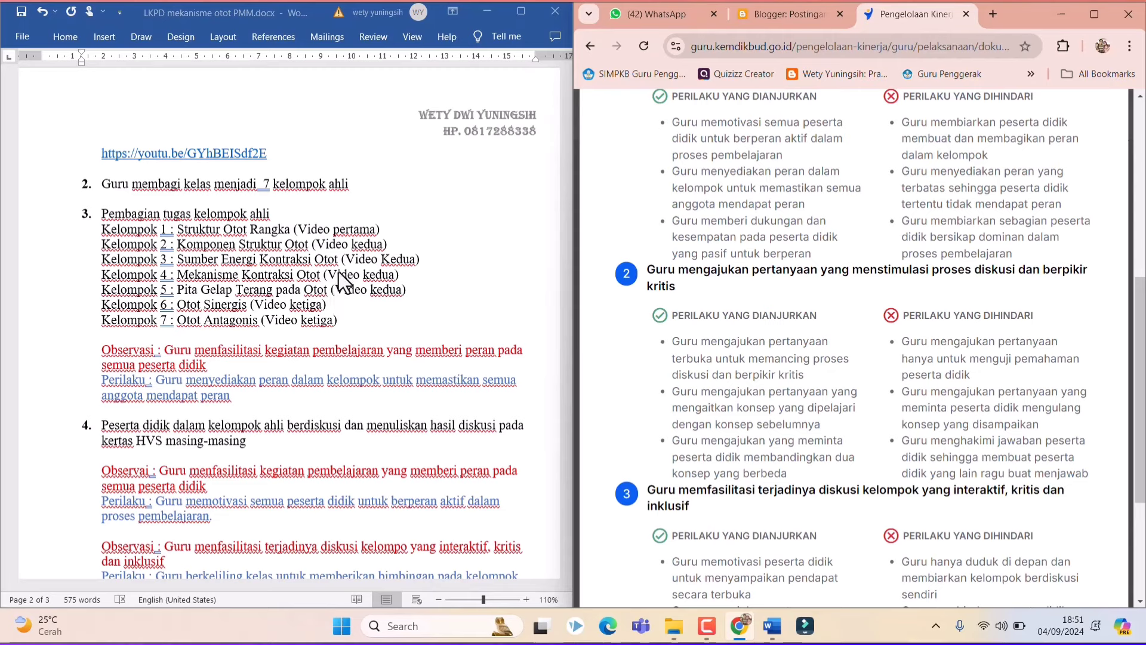
scroll(338, 277, "down", 1)
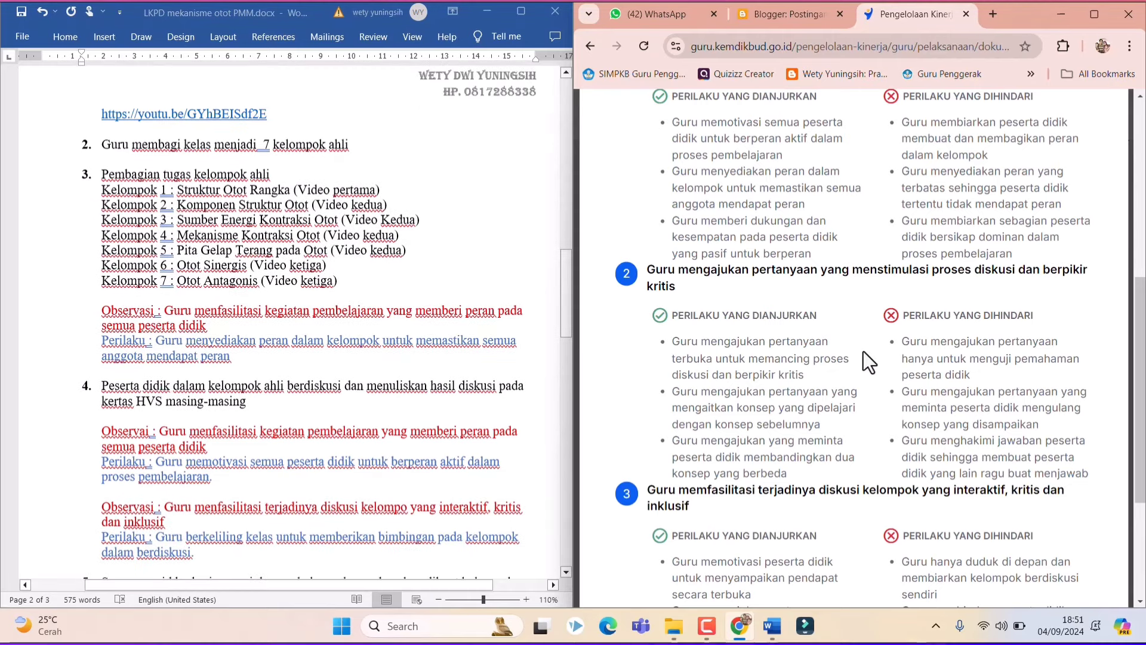
Highlight target behaviour 1 in the rubric and its recommended behaviour on providing roles so every group member takes part
scroll(733, 425, "up", 2)
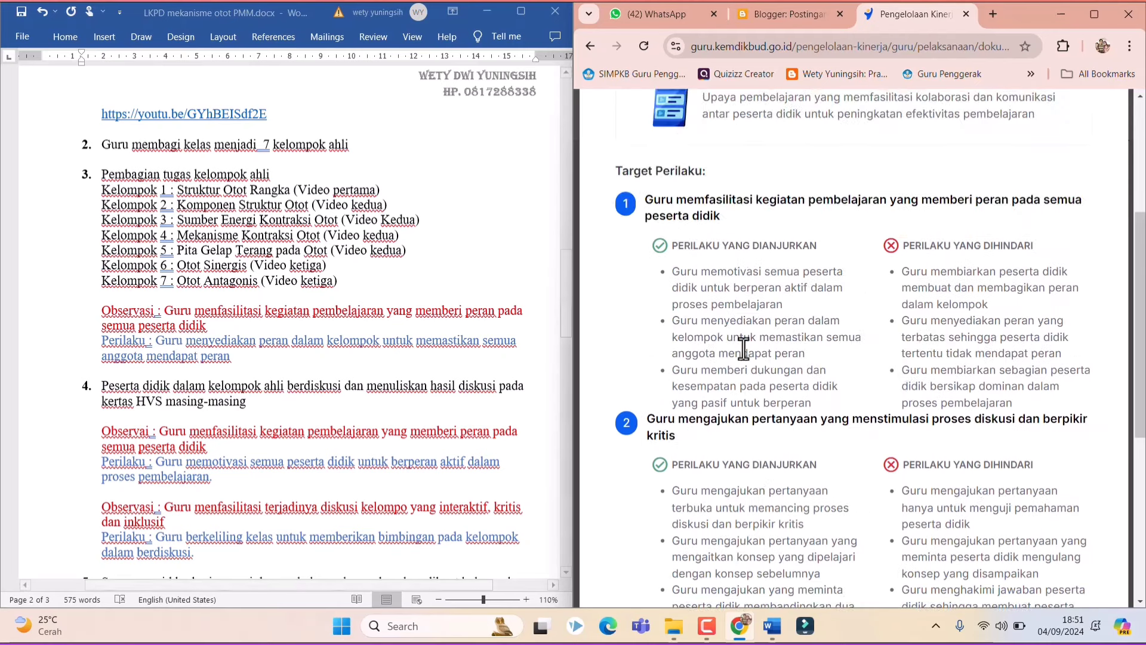
left_click_drag(645, 200, 731, 214)
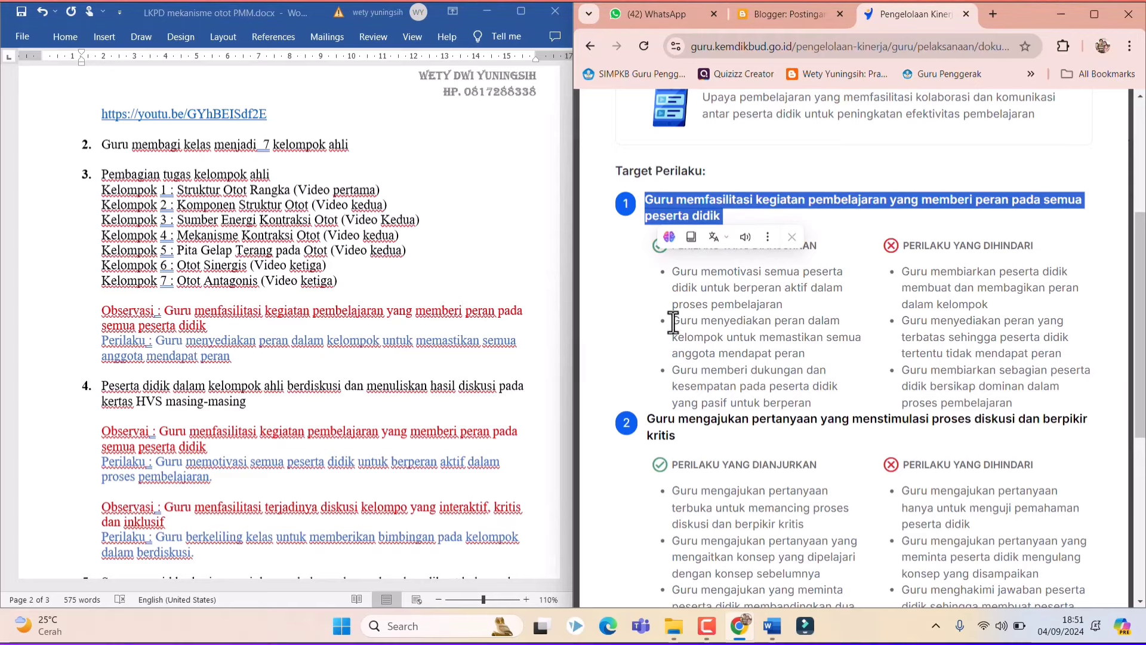
left_click_drag(673, 322, 869, 352)
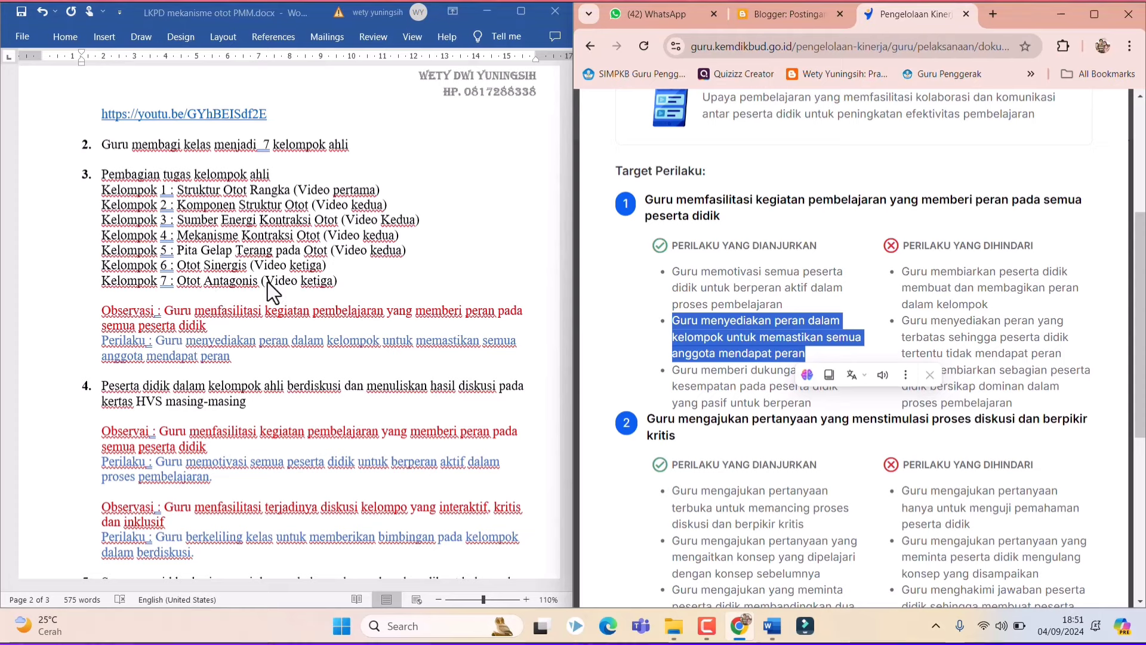
Read the observation notes under step 4 of Kegiatan Inti and look through the rubric for the matching target behaviours
scroll(359, 356, "down", 3)
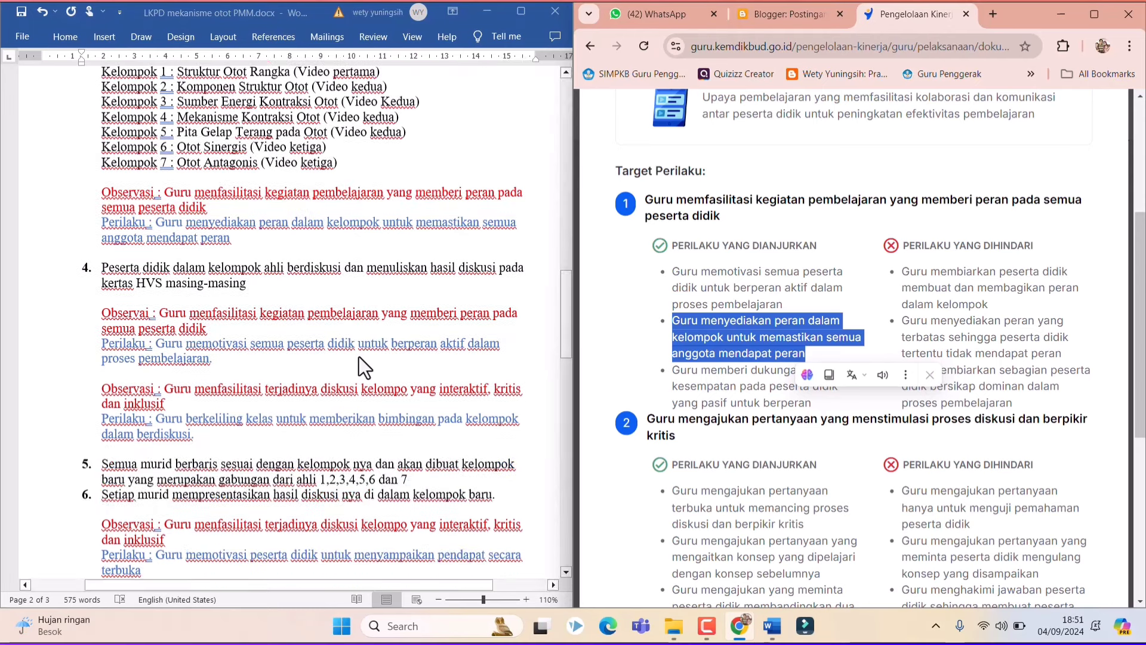
scroll(289, 341, "down", 1)
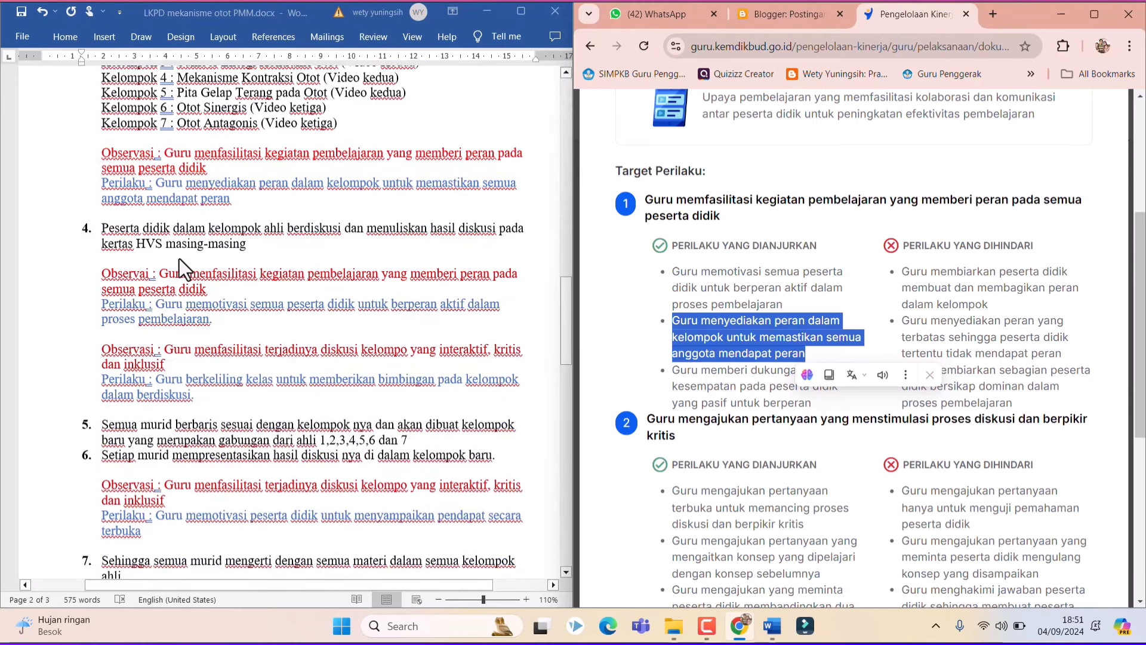
scroll(851, 361, "down", 3)
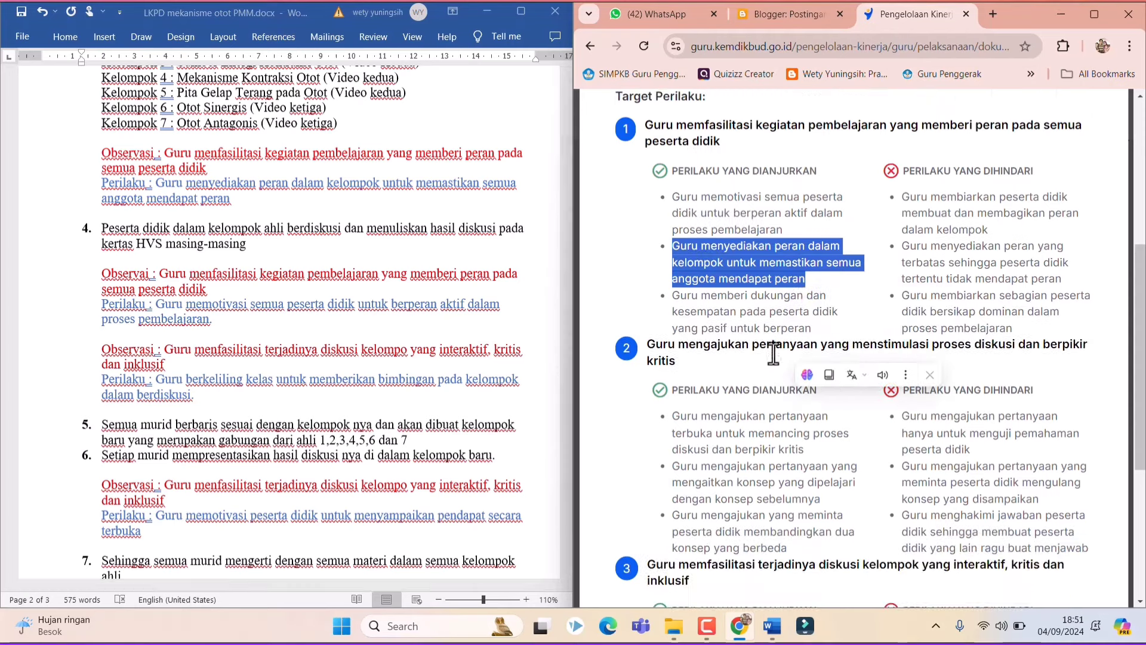
scroll(771, 364, "down", 2)
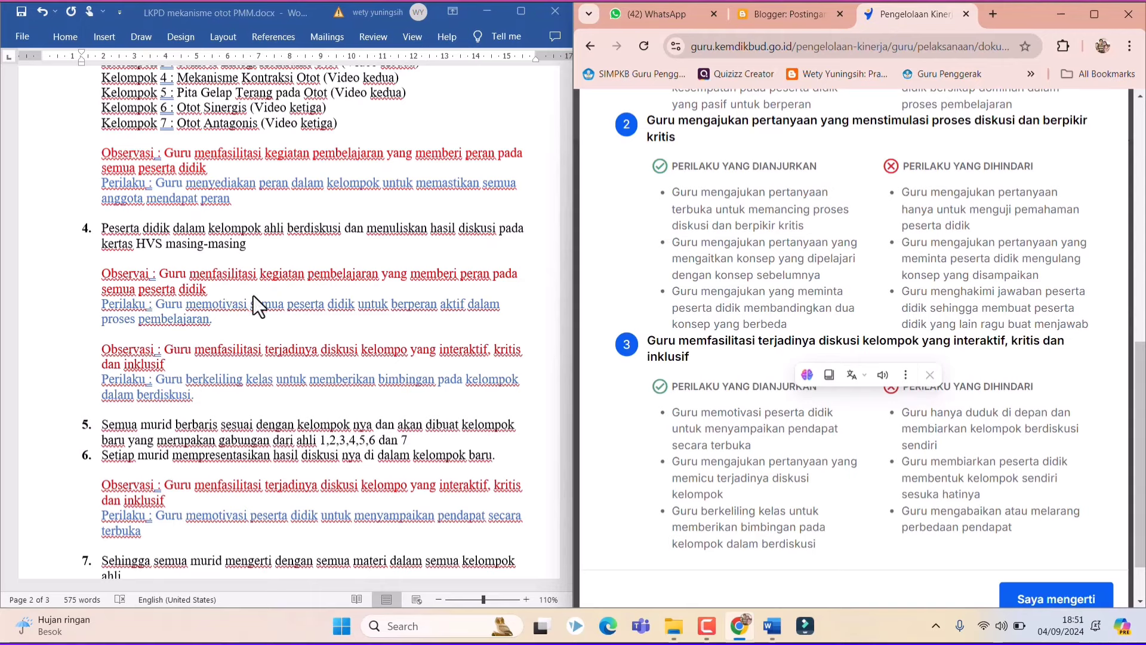
scroll(905, 225, "up", 4)
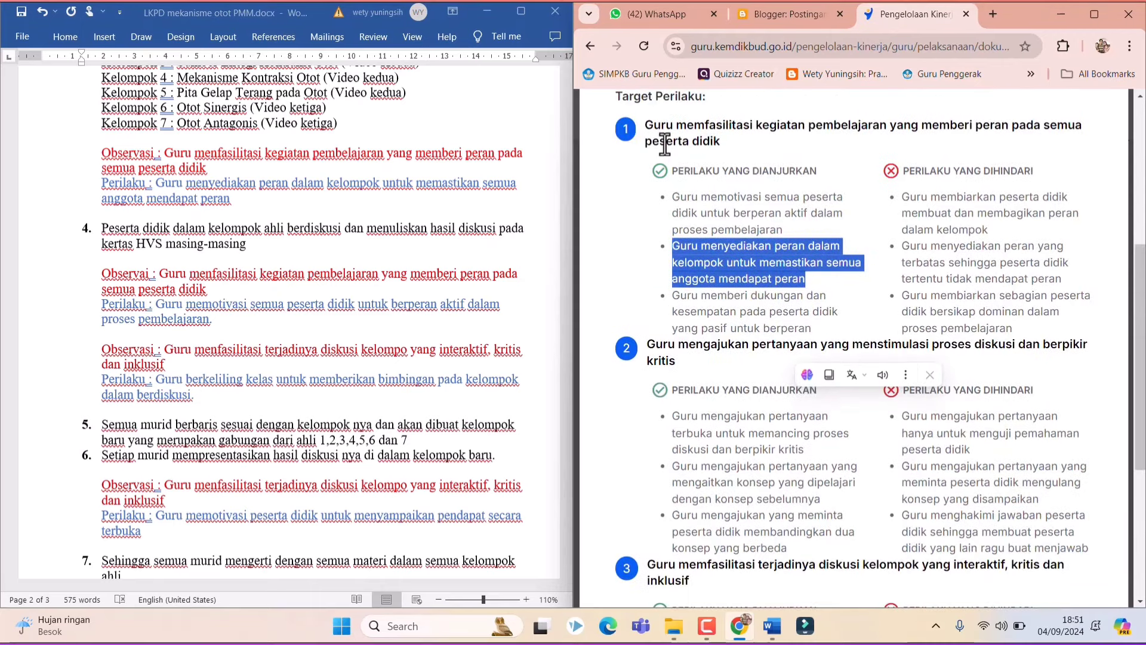
Highlight target behaviour 1 and its recommended behaviour on motivating all students to take an active role, matching step 4's first note
left_click(778, 131)
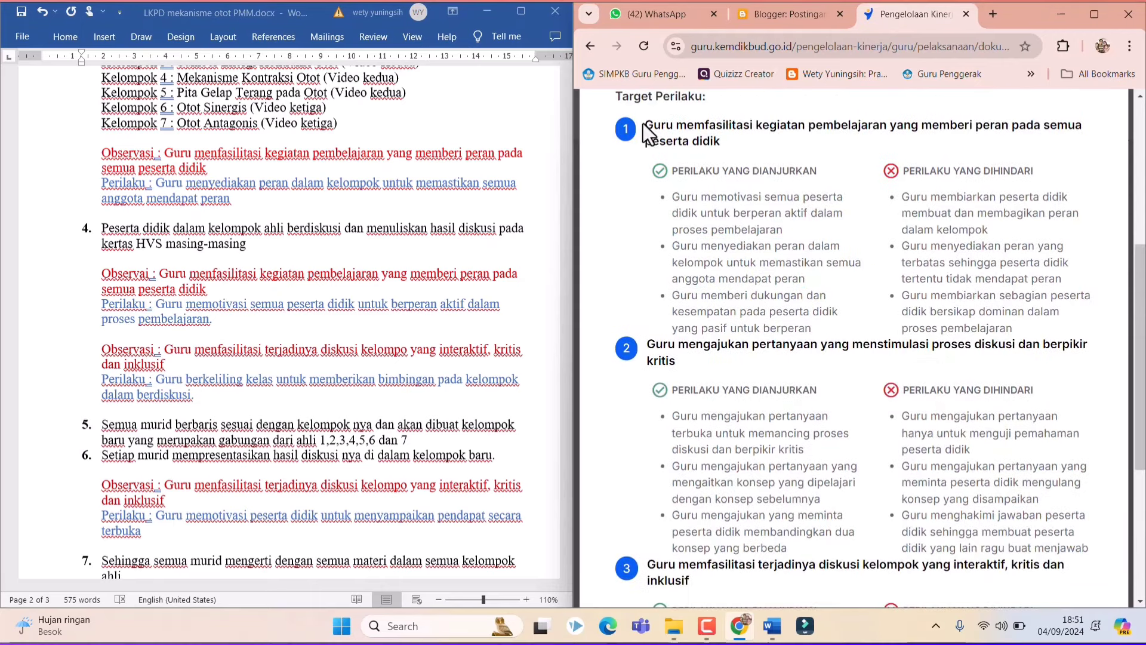
left_click_drag(646, 125, 734, 146)
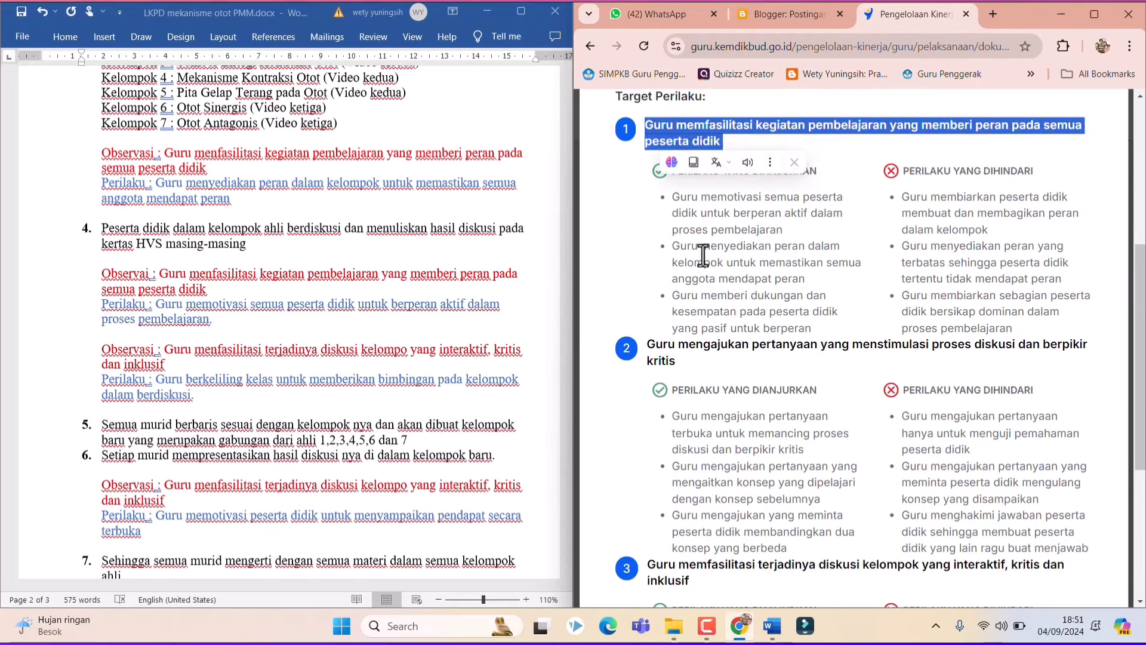
left_click(674, 196)
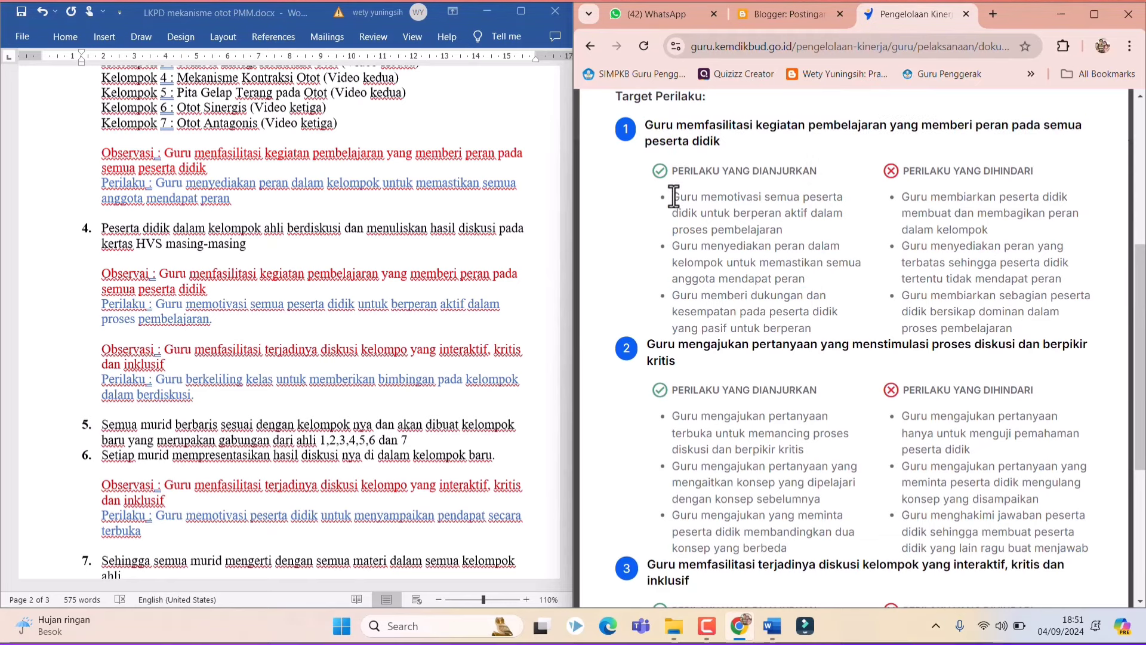
left_click_drag(674, 196, 804, 231)
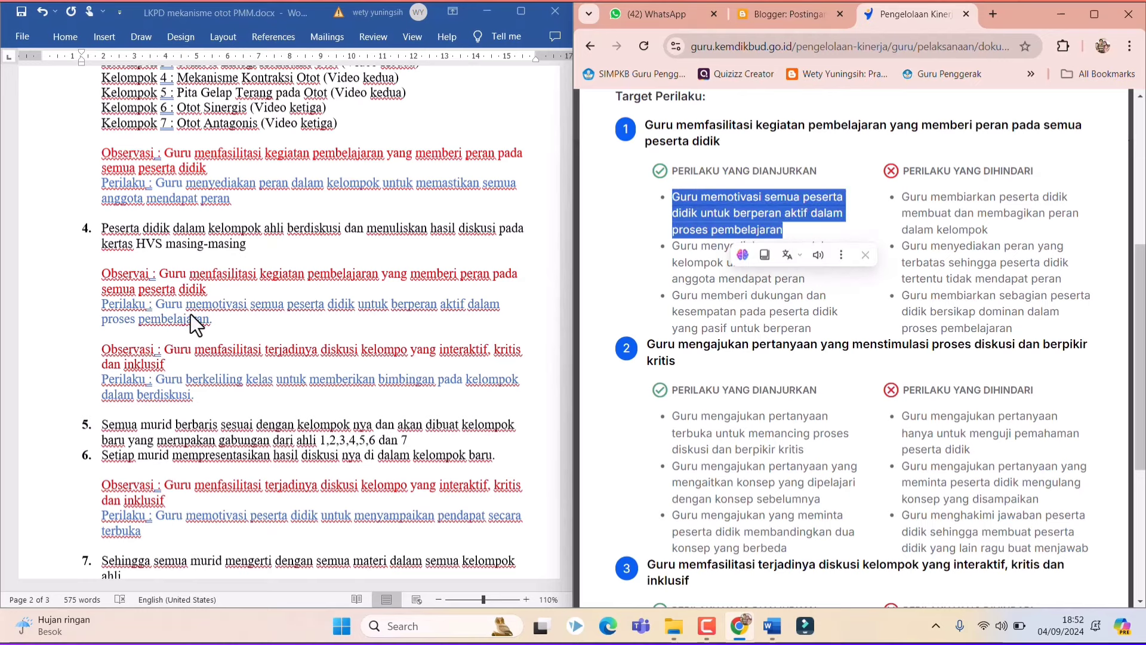
Highlight target behaviour 3 and its recommended behaviour on walking around the class to guide group discussions, matching step 4's second note
scroll(201, 330, "down", 1)
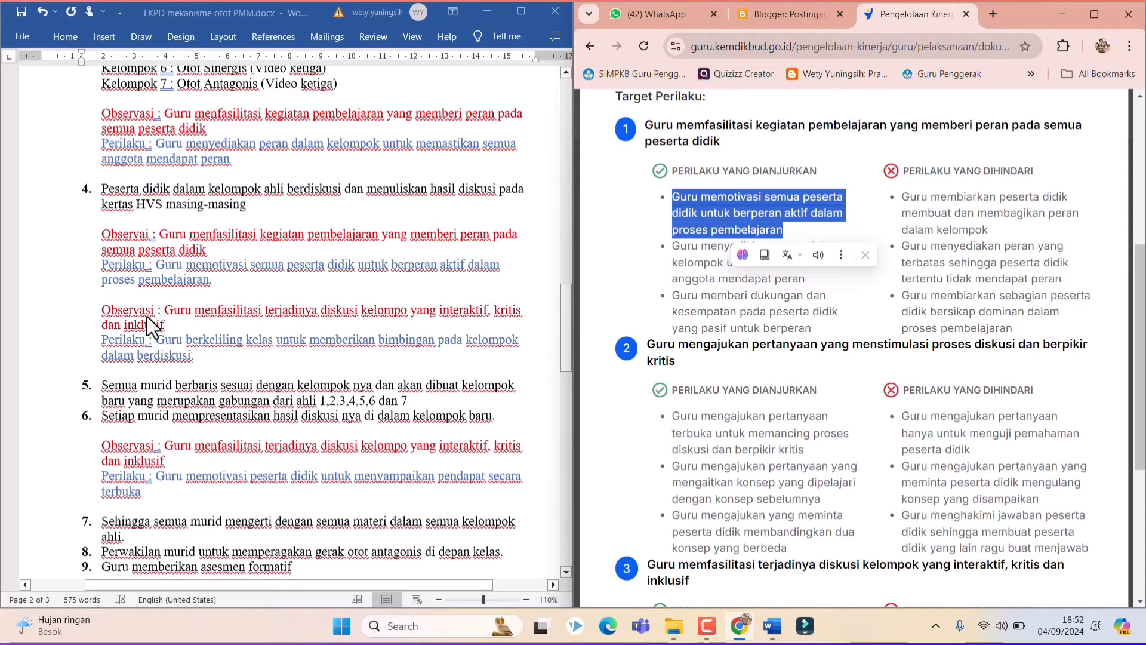
scroll(872, 376, "down", 4)
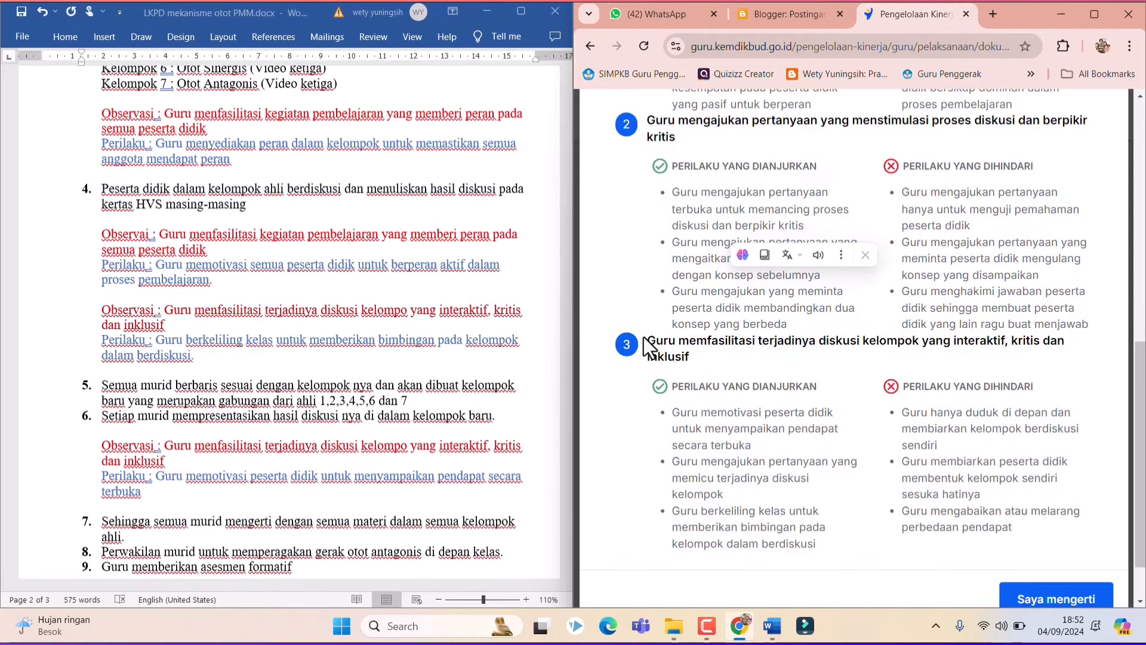
left_click_drag(650, 343, 692, 358)
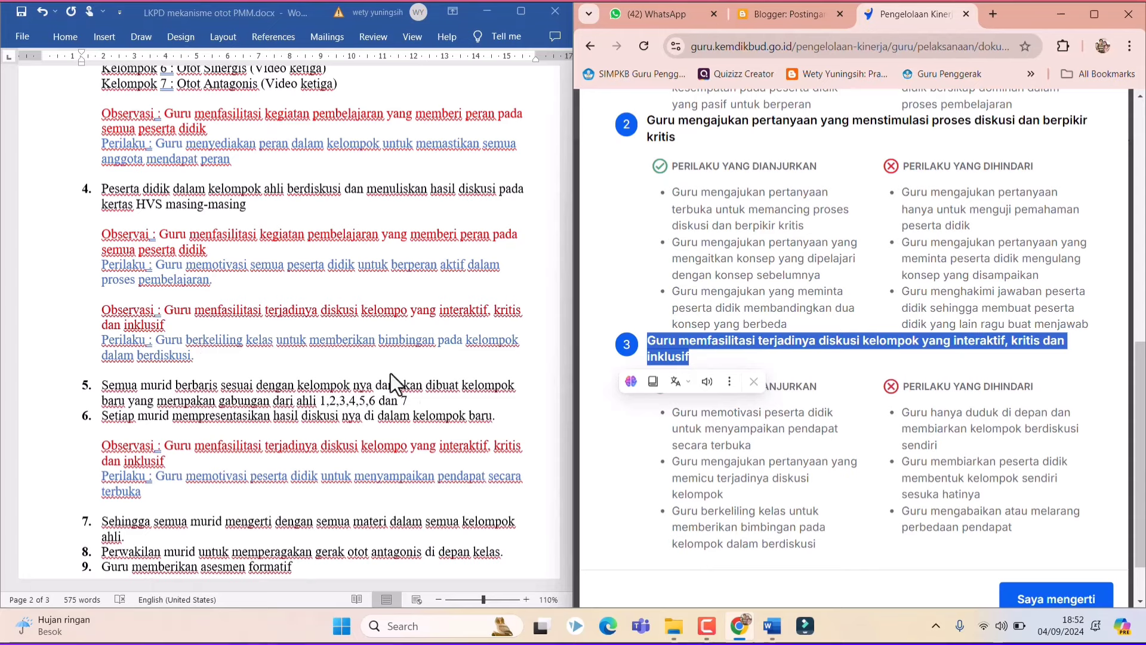
scroll(625, 417, "down", 1)
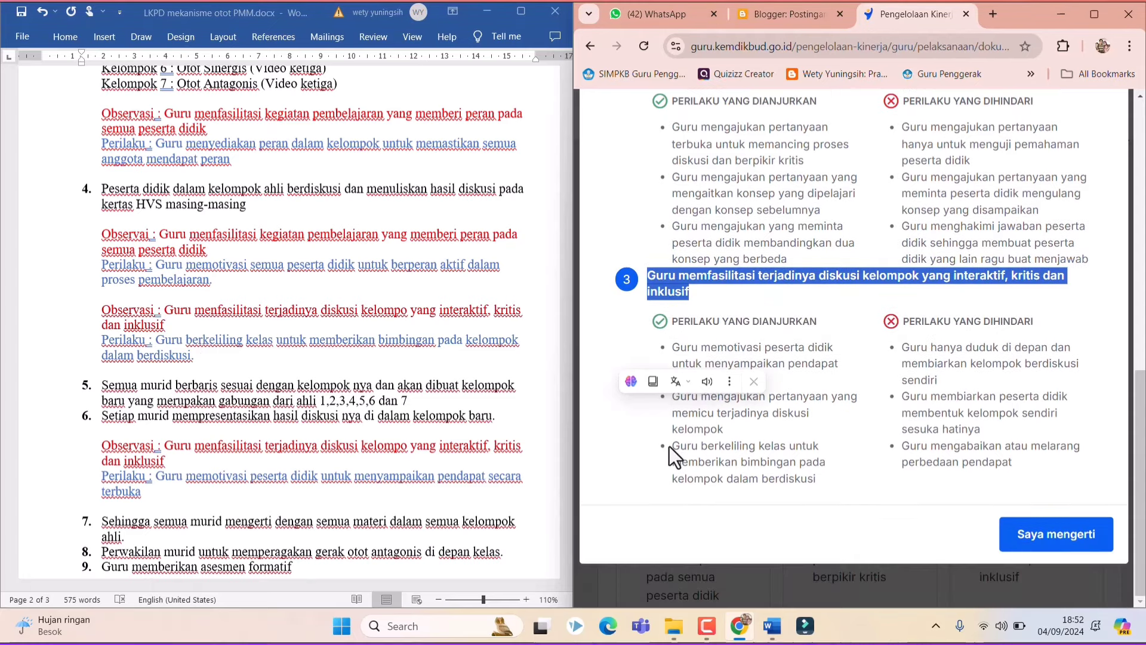
left_click_drag(672, 443, 830, 479)
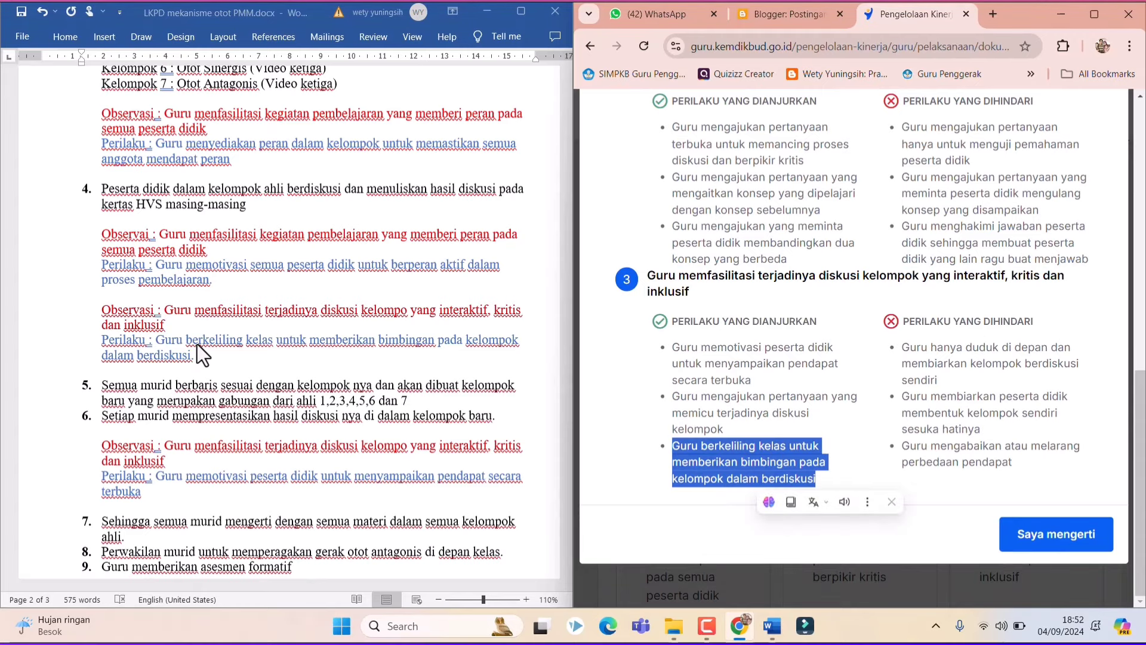
Highlight target behaviour 3 and its recommended behaviour on motivating students to express opinions openly, matching the note under step 6
scroll(234, 371, "down", 3)
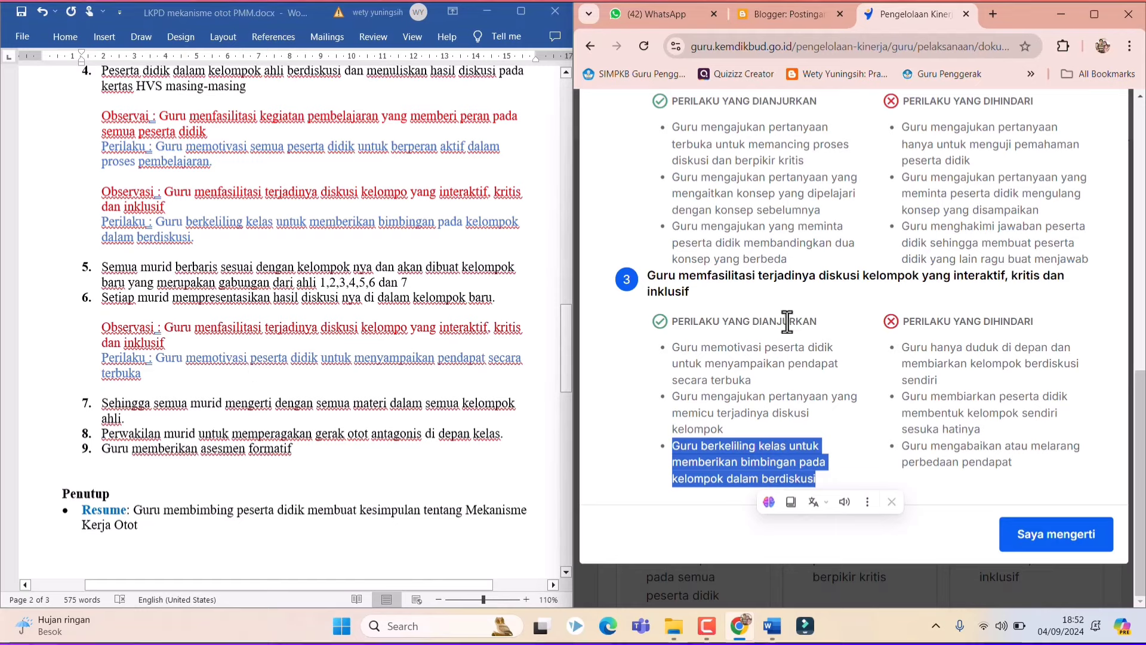
left_click(649, 277)
left_click_drag(649, 278, 706, 289)
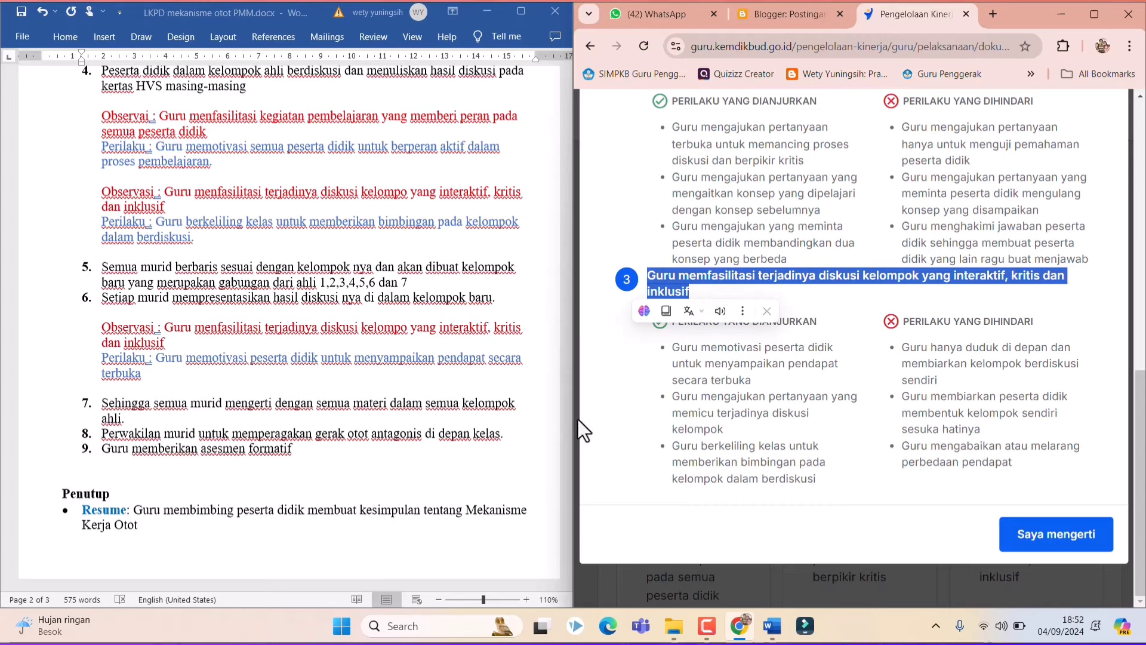
left_click(670, 362)
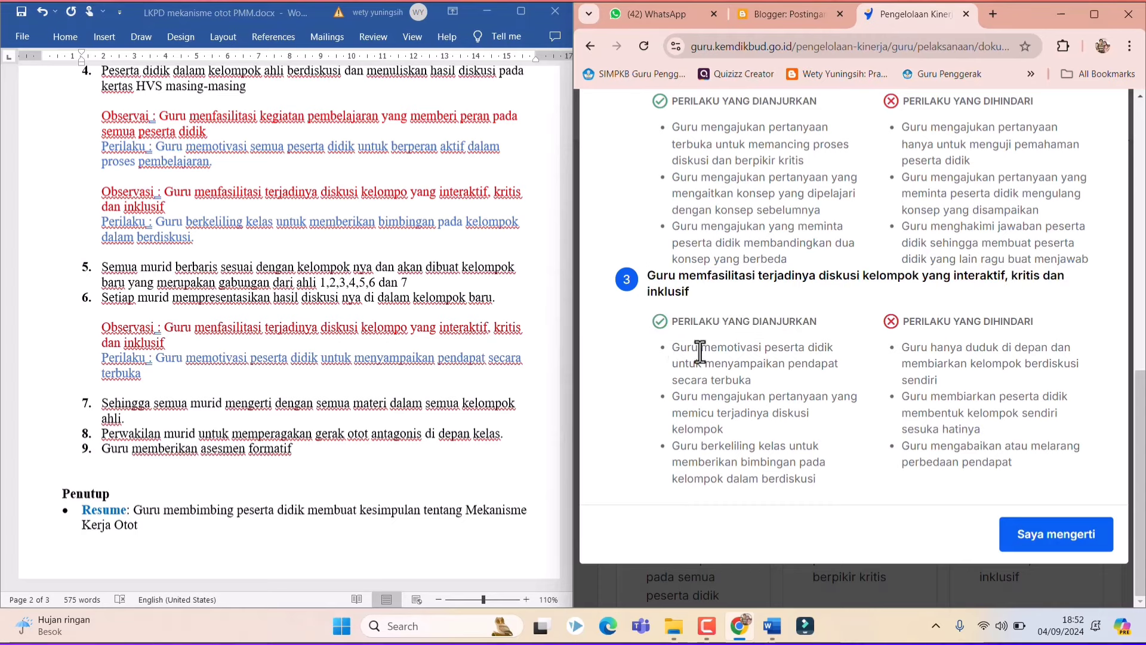
left_click_drag(673, 347, 767, 389)
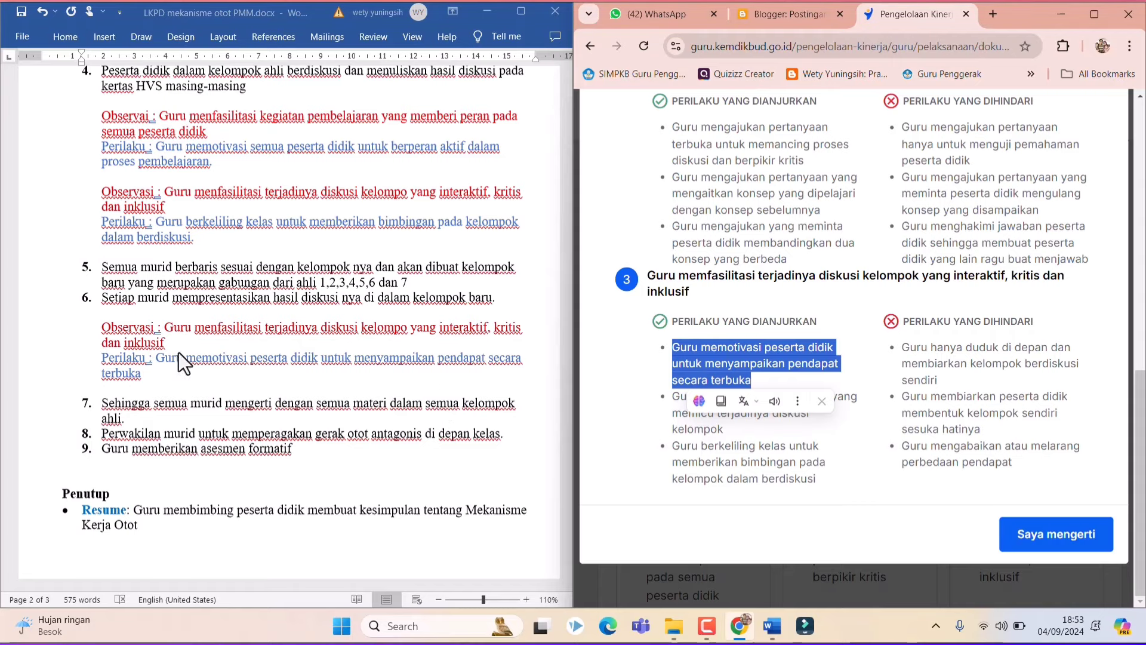
Read the worksheet's Penutup, Asesmen Formatif and Interval Nilai criteria, and return to the observation notes under Kegiatan Inti
scroll(334, 321, "down", 5)
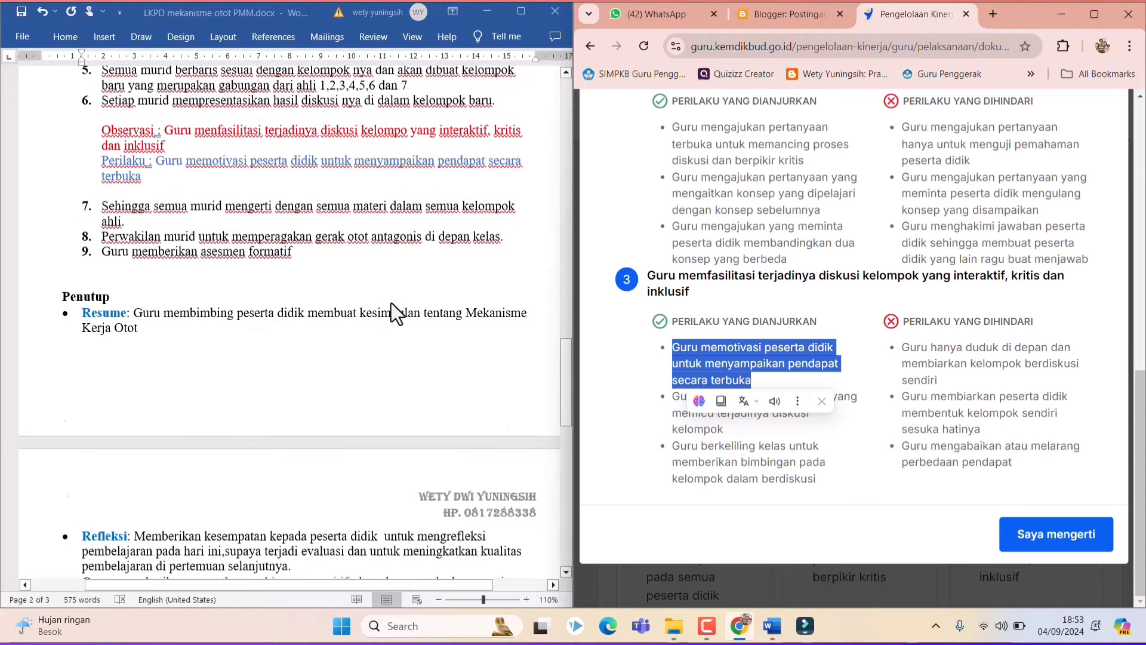
scroll(391, 302, "down", 15)
scroll(392, 302, "up", 10)
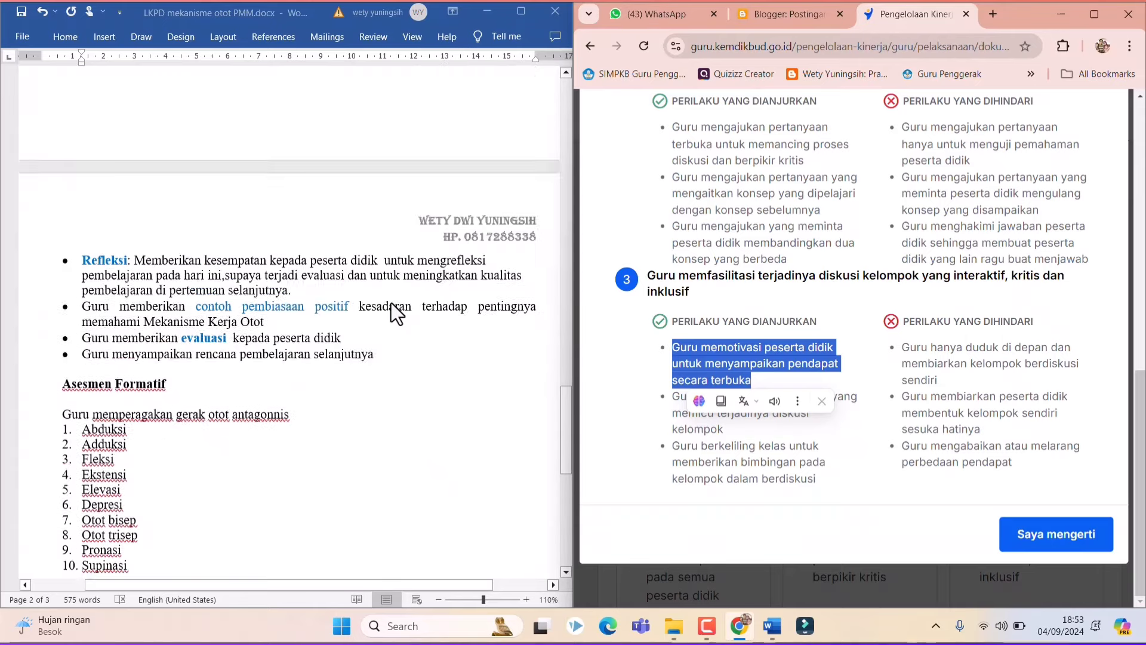
scroll(391, 303, "up", 3)
scroll(388, 299, "down", 2)
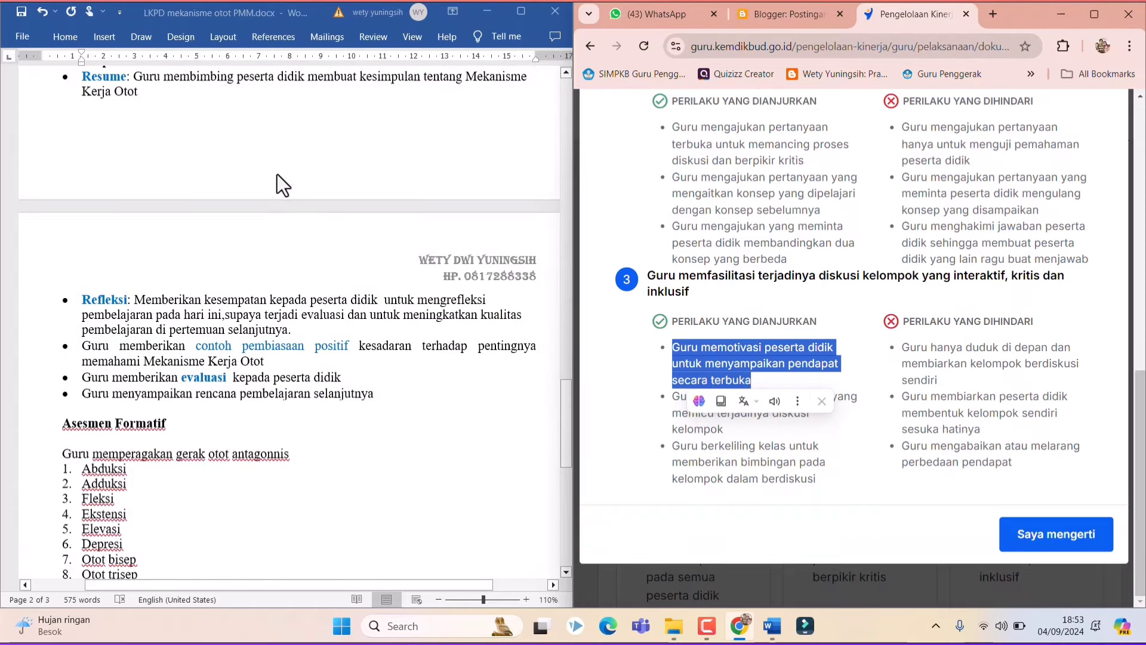
scroll(319, 364, "down", 3)
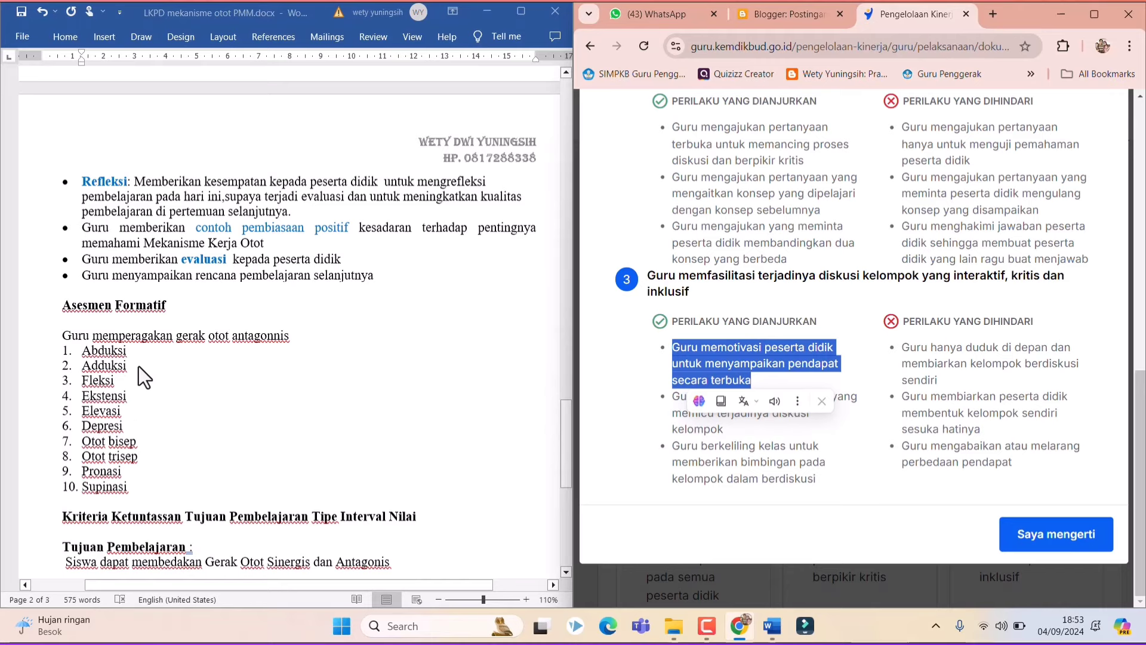
scroll(139, 366, "down", 1)
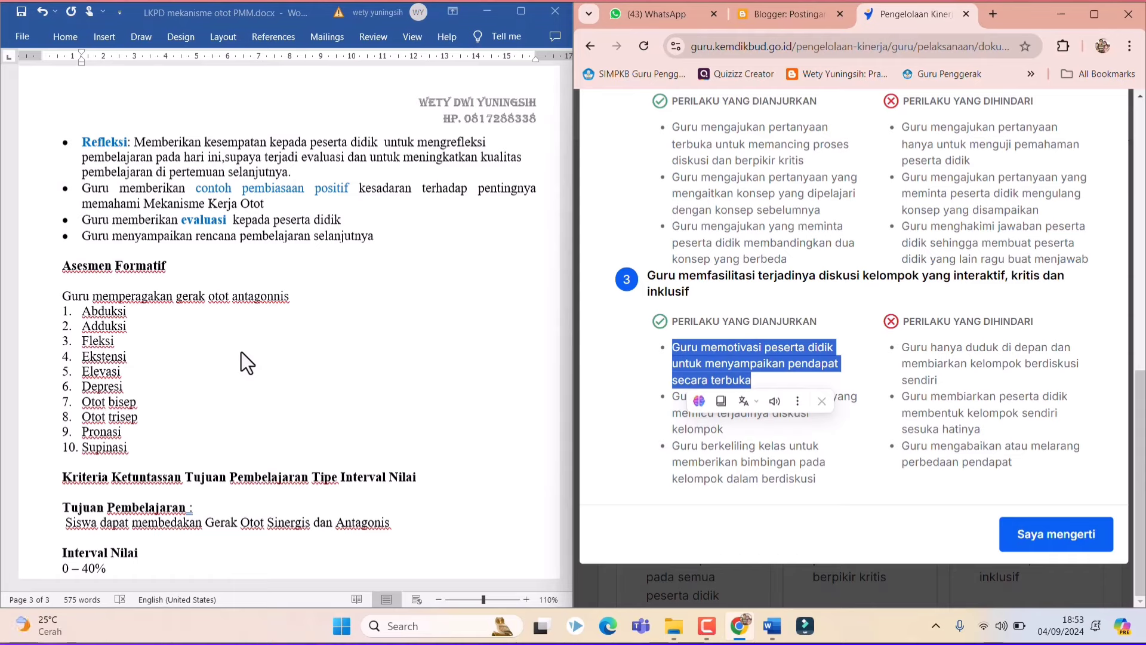
scroll(112, 410, "down", 4)
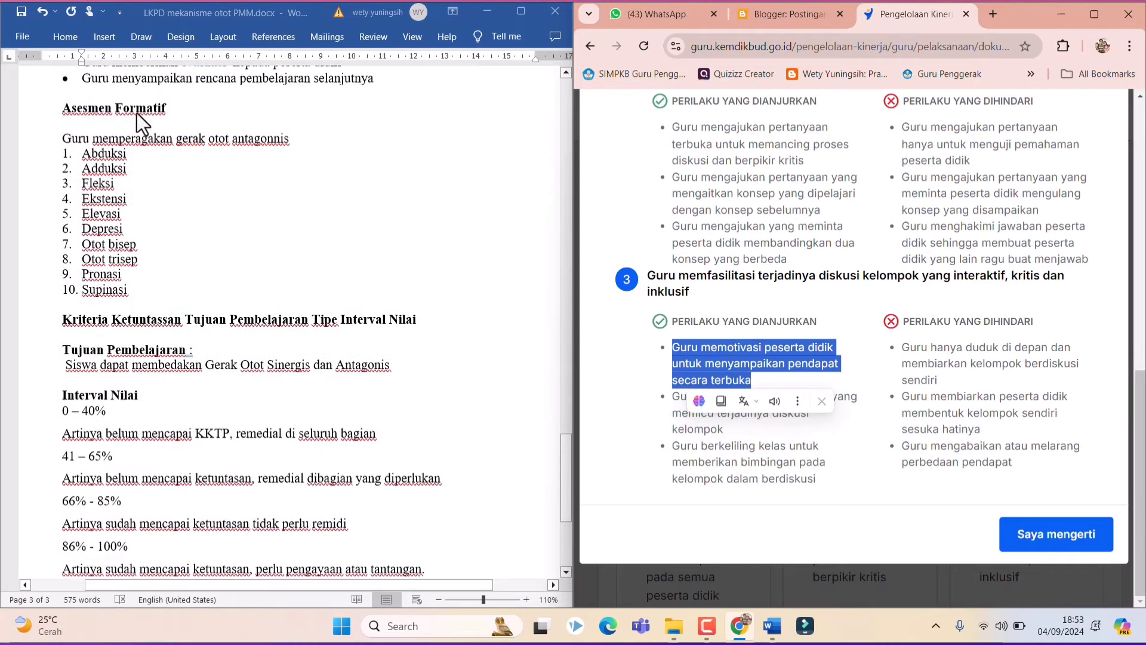
scroll(306, 266, "down", 1)
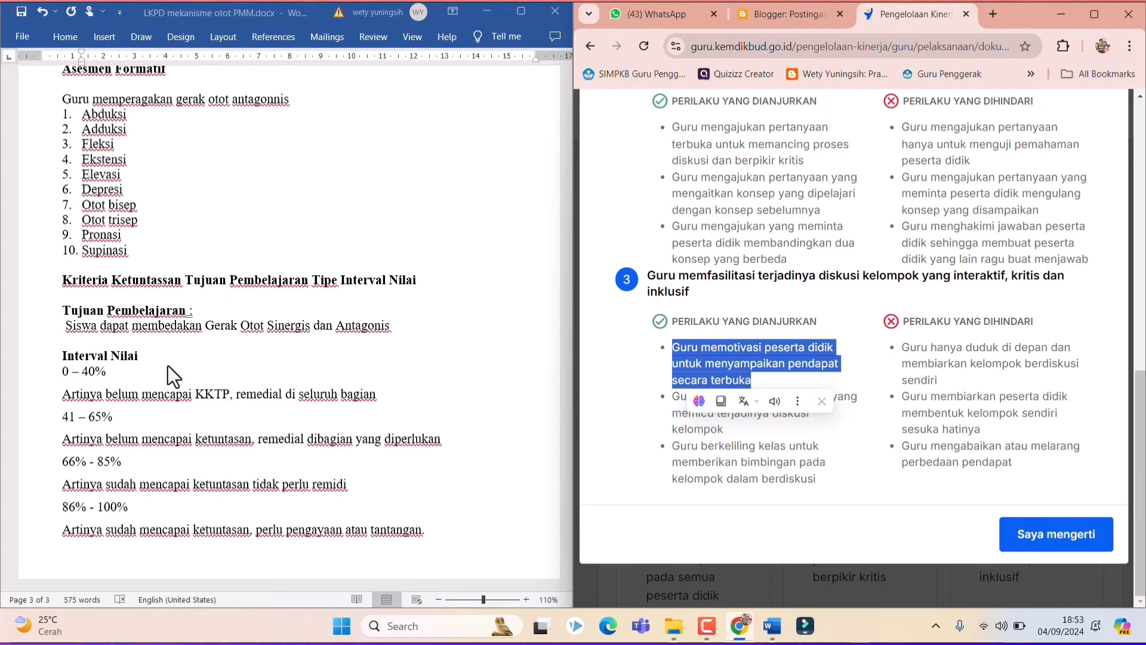
scroll(264, 360, "down", 2)
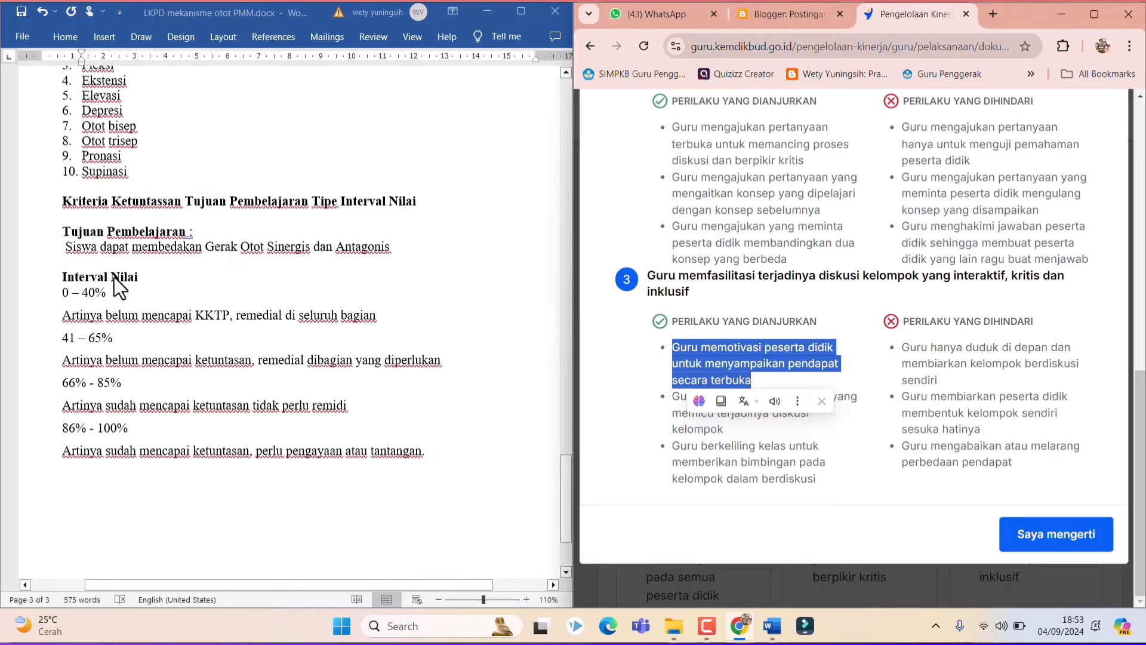
scroll(247, 374, "up", 10)
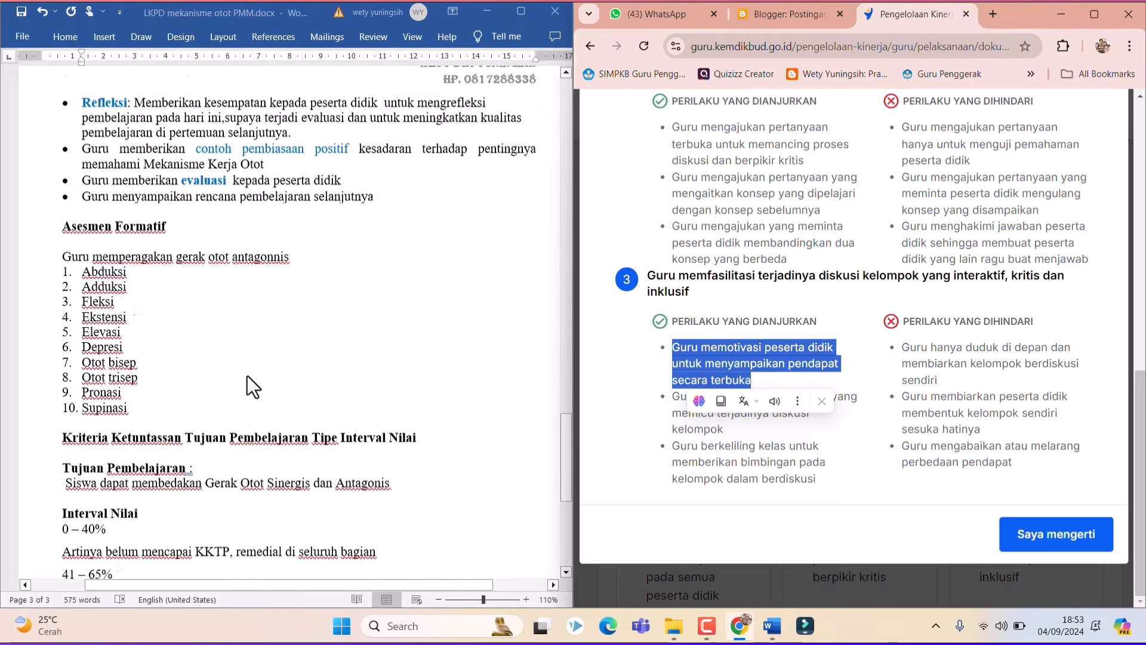
scroll(247, 375, "up", 7)
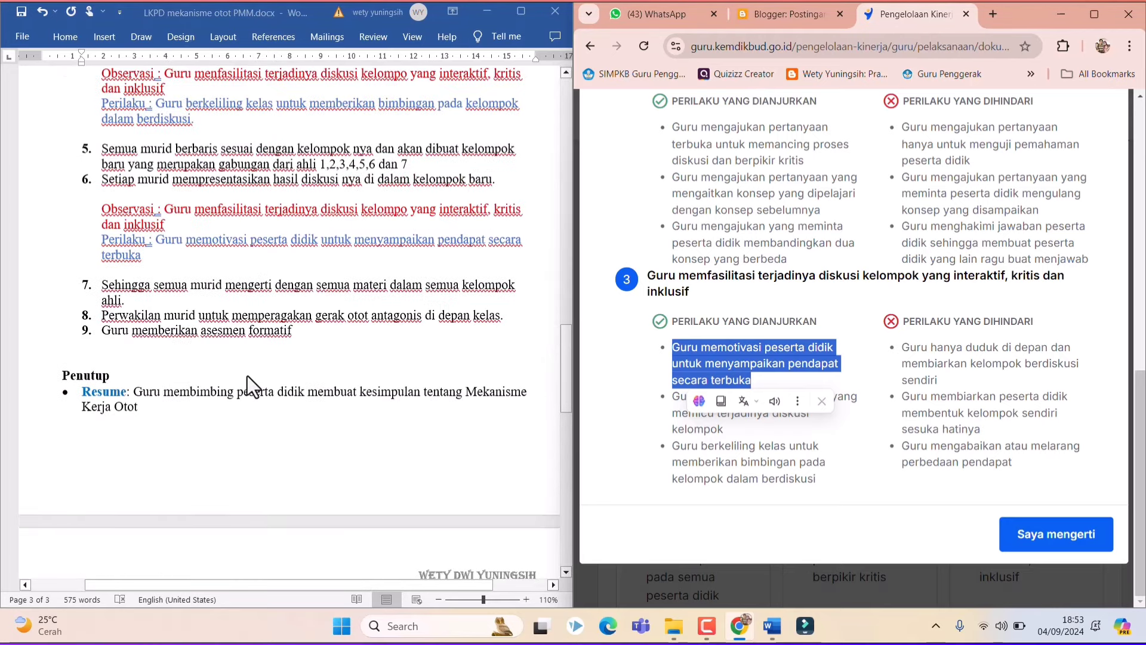
scroll(275, 349, "up", 3)
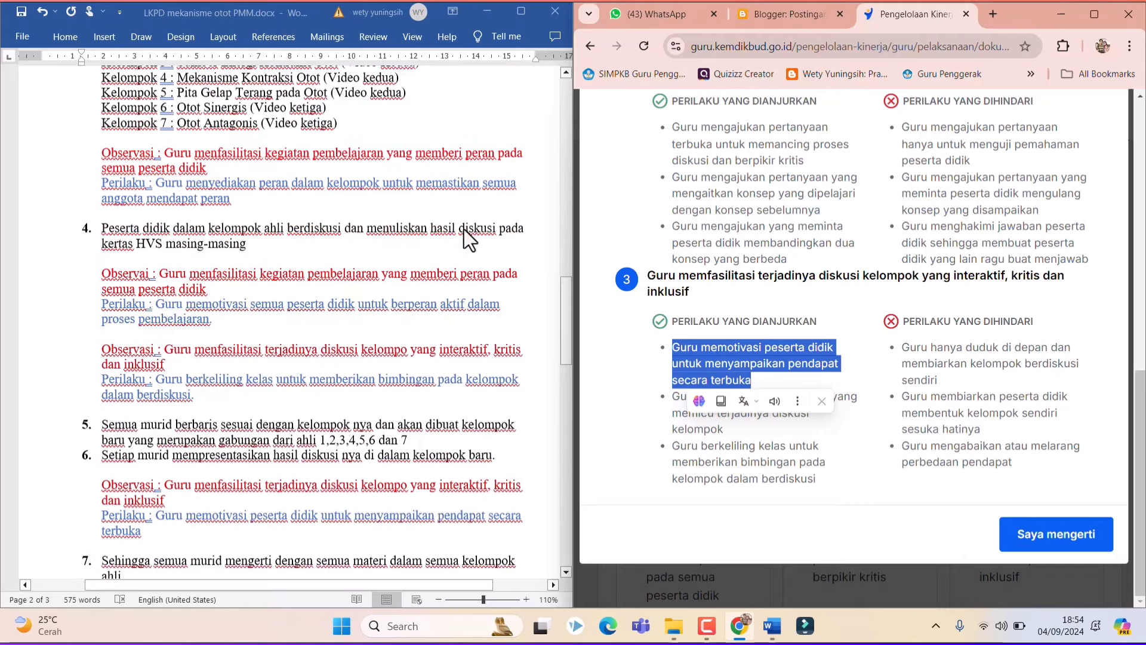
scroll(465, 250, "up", 1)
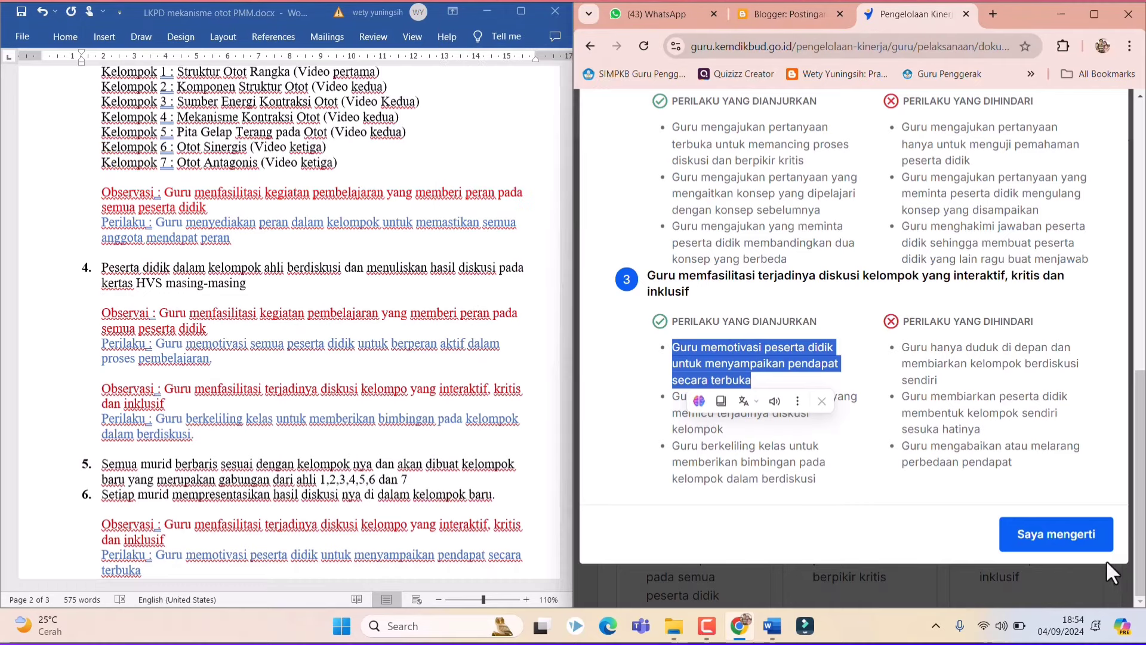
Close the observation rubric and go to the Upaya Mempelajari field of the Formulir Diskusi Persiapan
left_click(1084, 534)
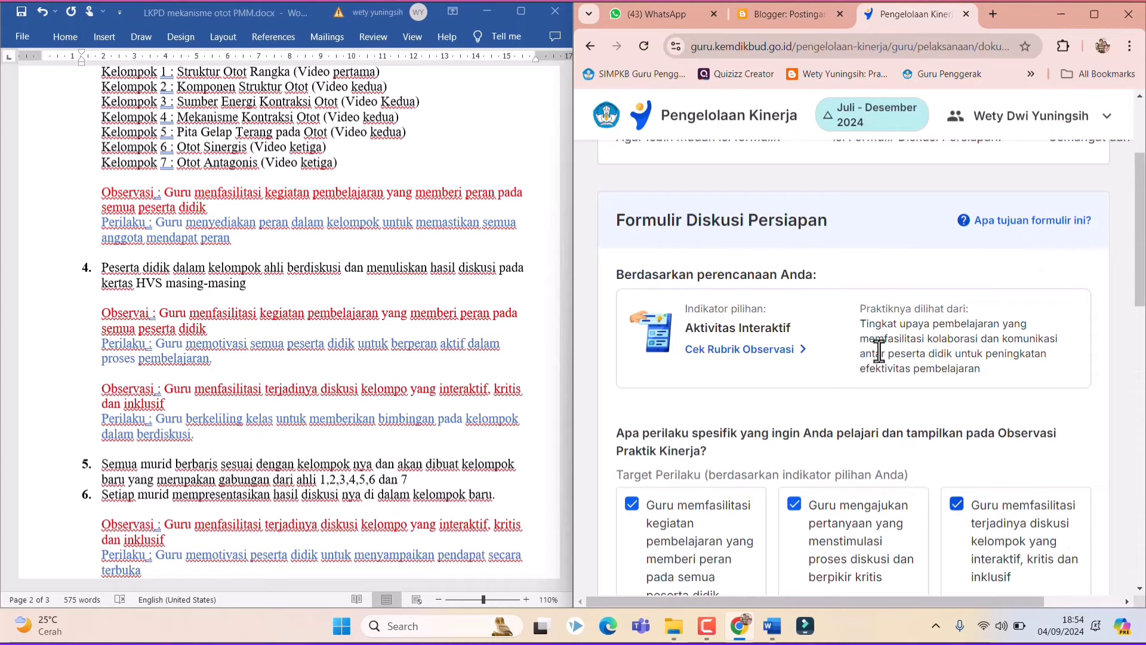
scroll(873, 345, "down", 5)
scroll(873, 345, "down", 1)
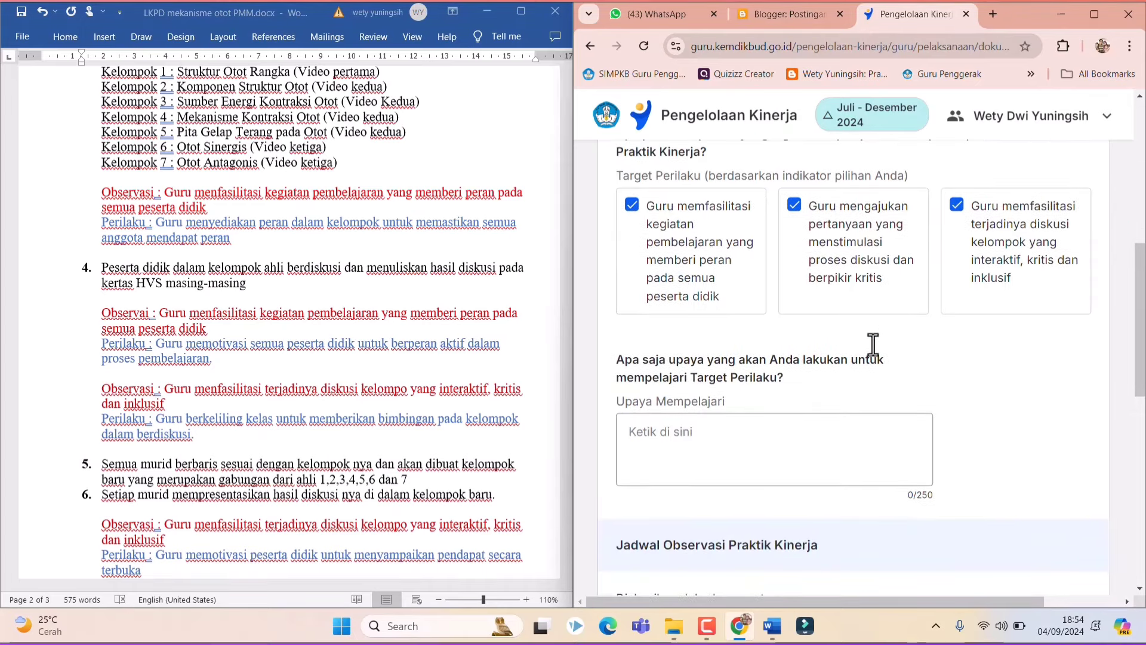
scroll(872, 357, "up", 1)
scroll(870, 358, "down", 3)
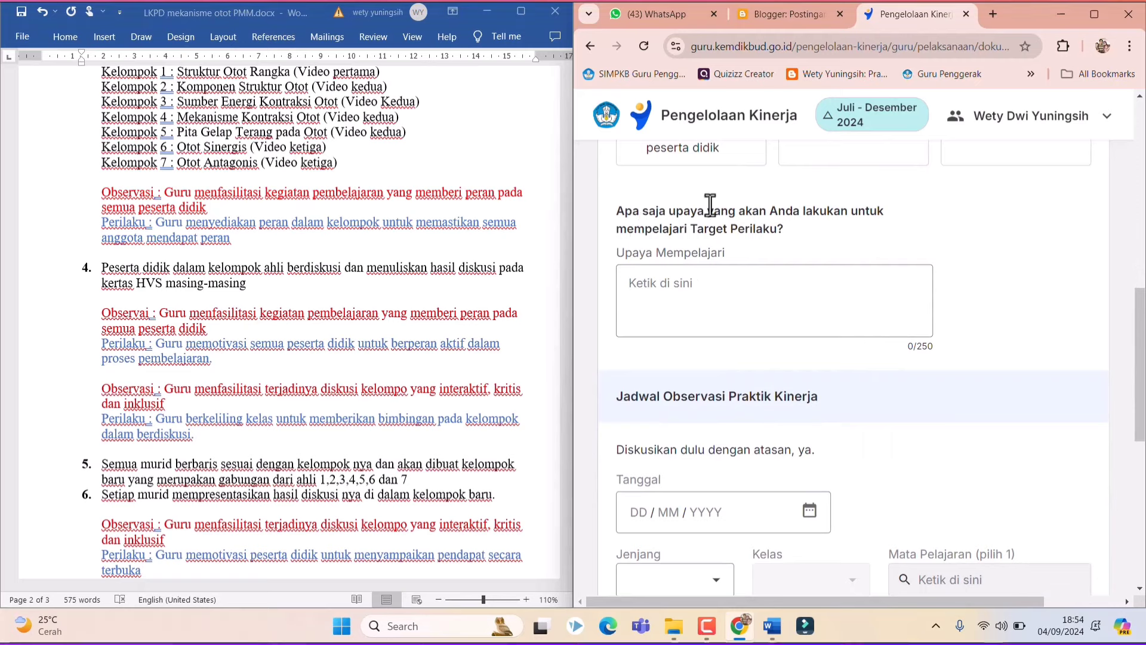
left_click(650, 285)
Copy the Perilaku sentence "Guru menyediakan peran dalam kelompok untuk memastikan semua anggota mendapat peran" from the worksheet's step 3 into Upaya Mempelajari
scroll(298, 310, "up", 2)
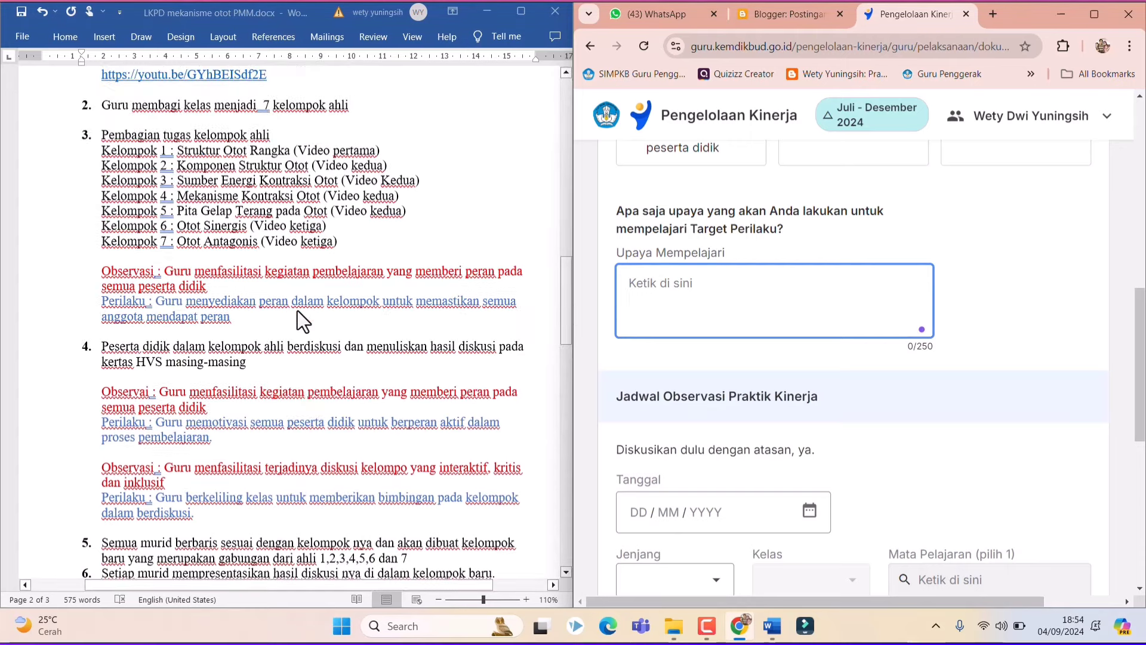
scroll(297, 310, "up", 8)
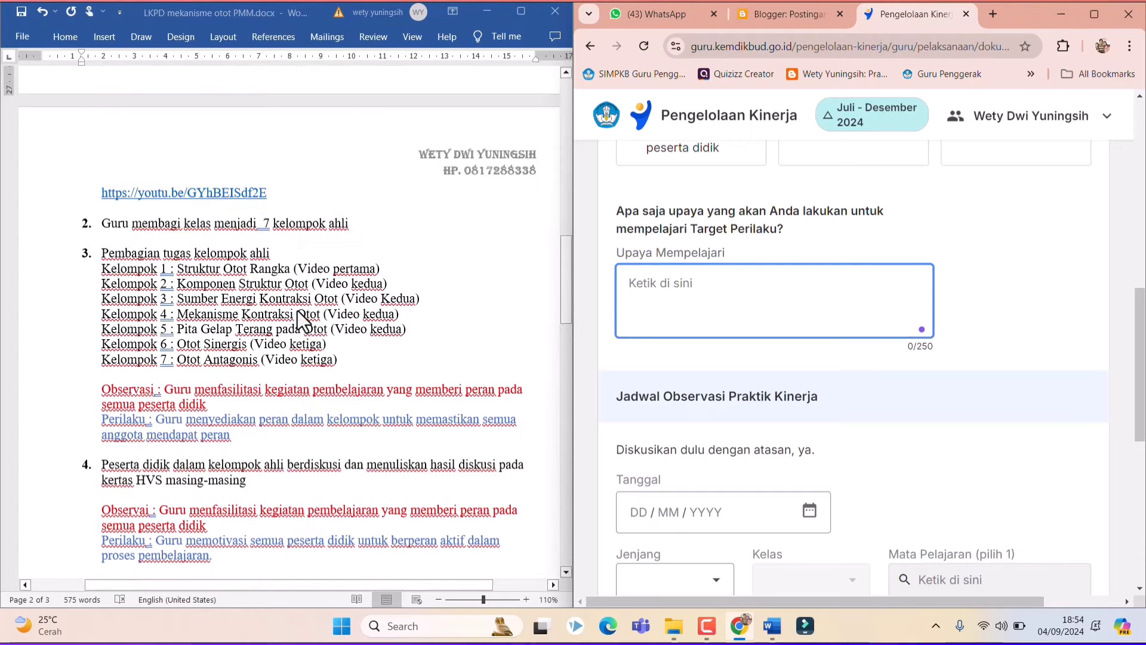
scroll(298, 311, "down", 7)
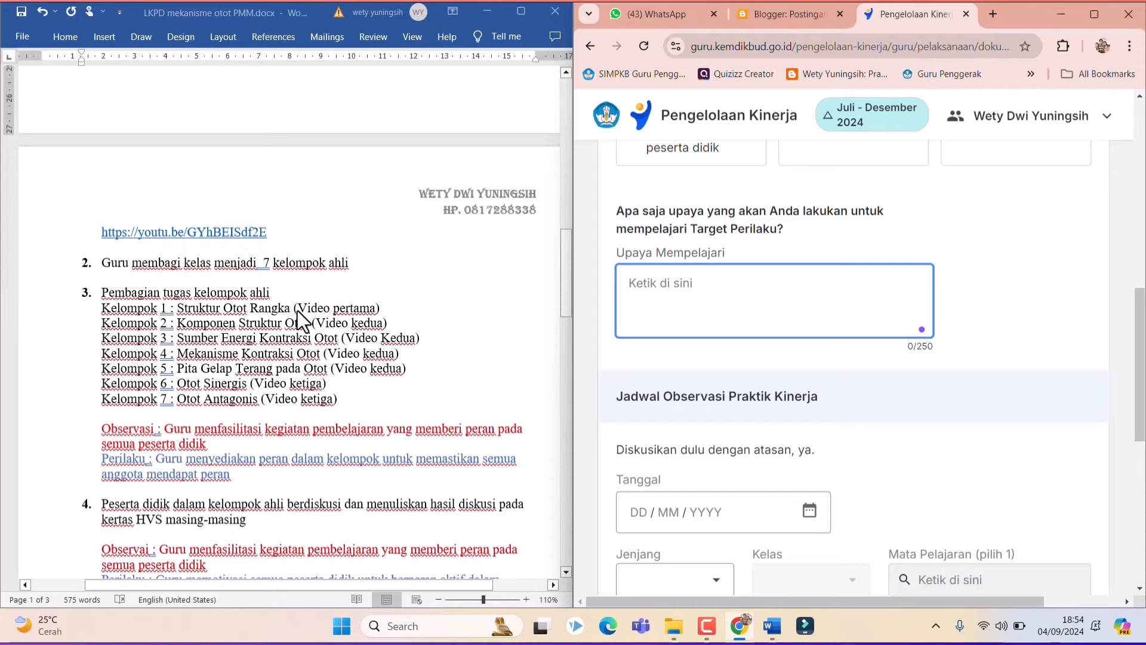
scroll(298, 310, "down", 1)
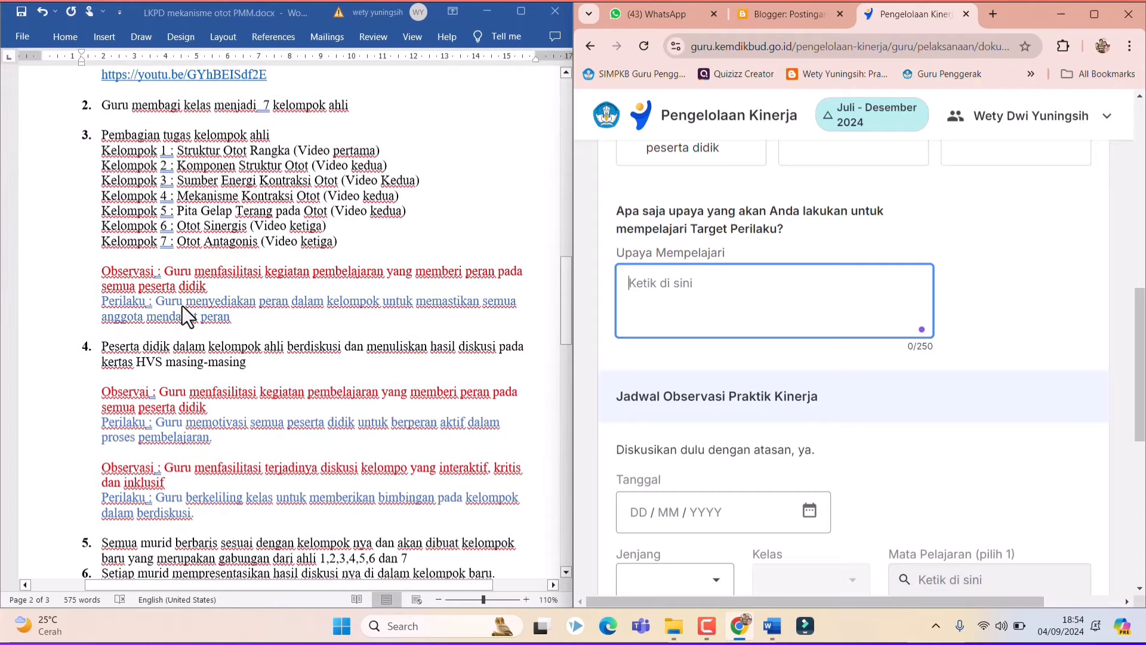
left_click(158, 300)
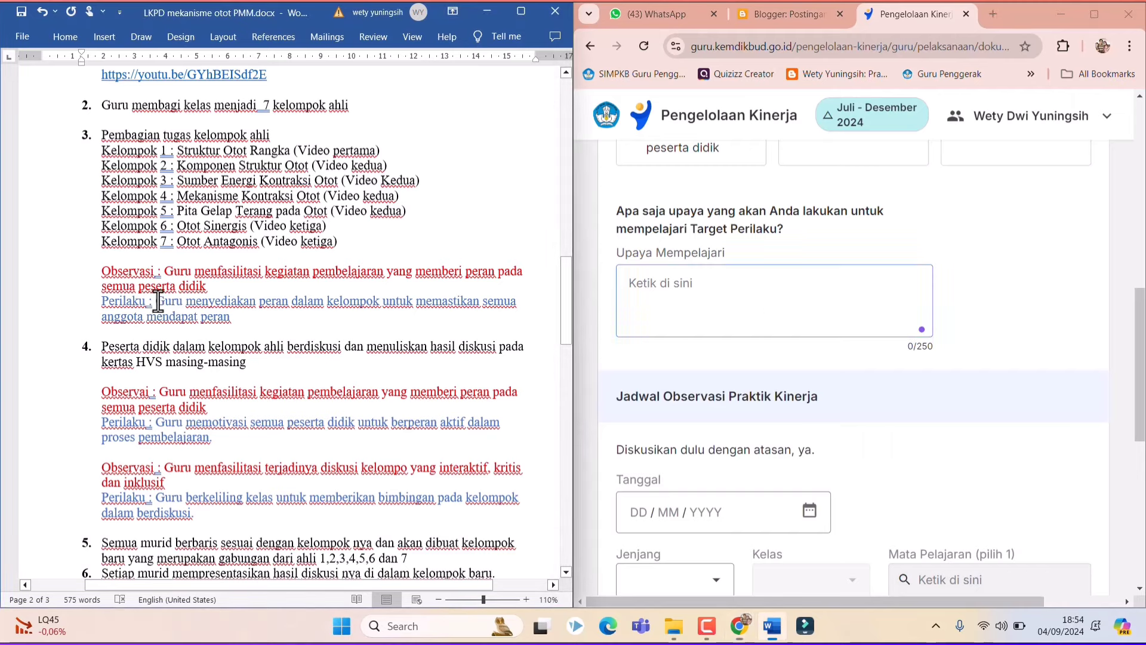
left_click_drag(157, 300, 223, 310)
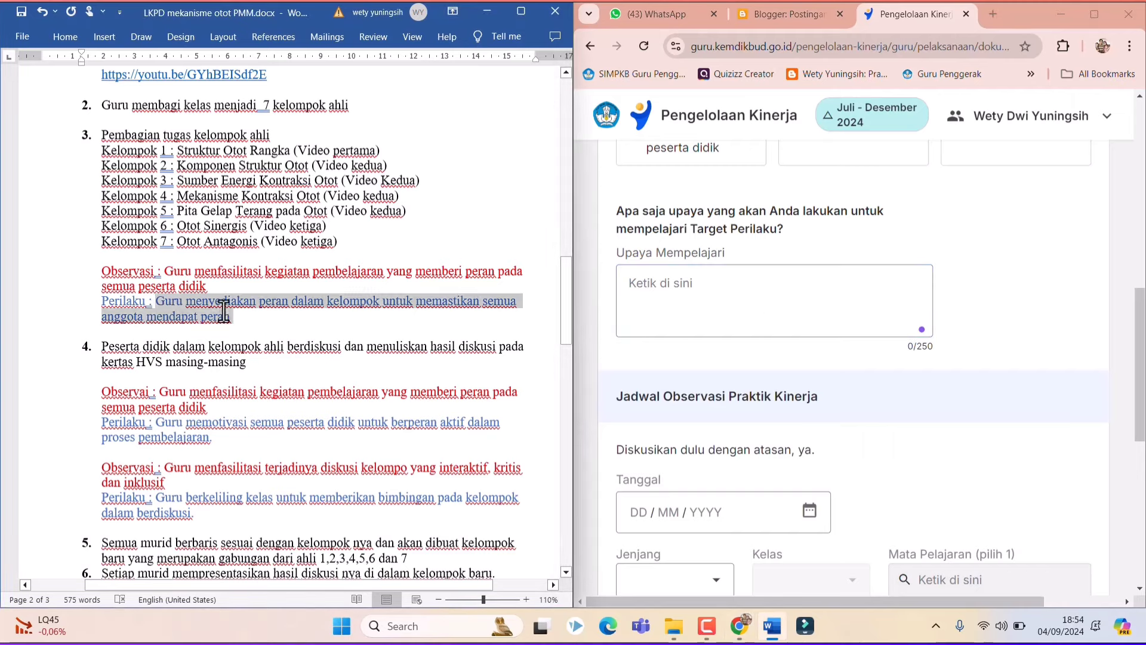
right_click(207, 303)
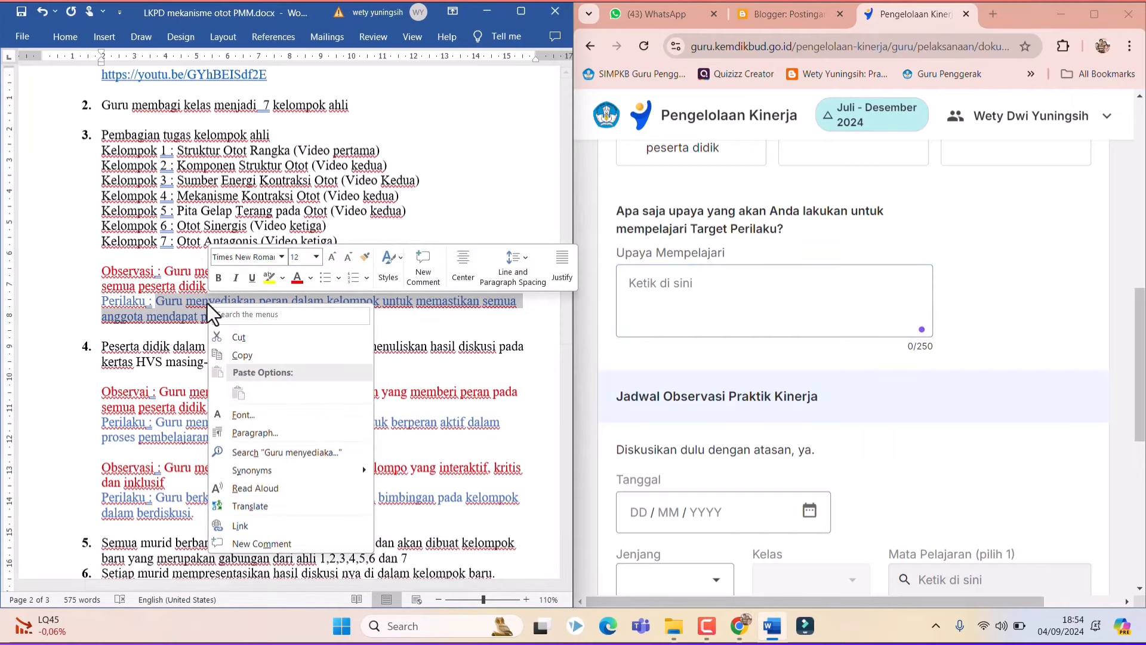
left_click(245, 355)
left_click(641, 282)
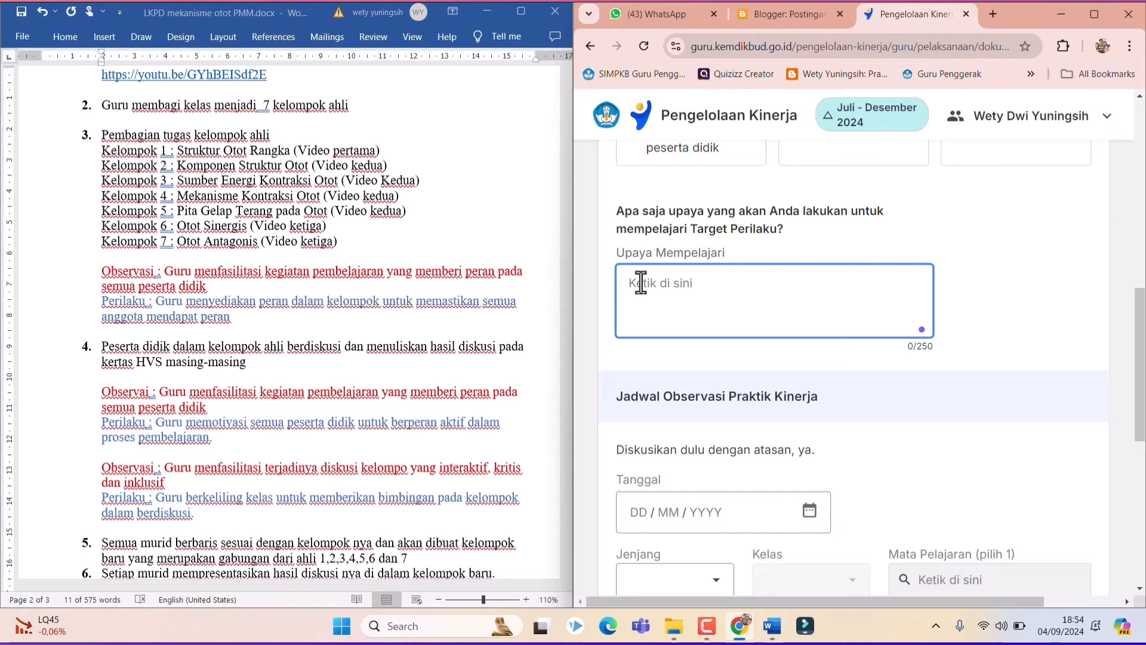
key("ctrl+v")
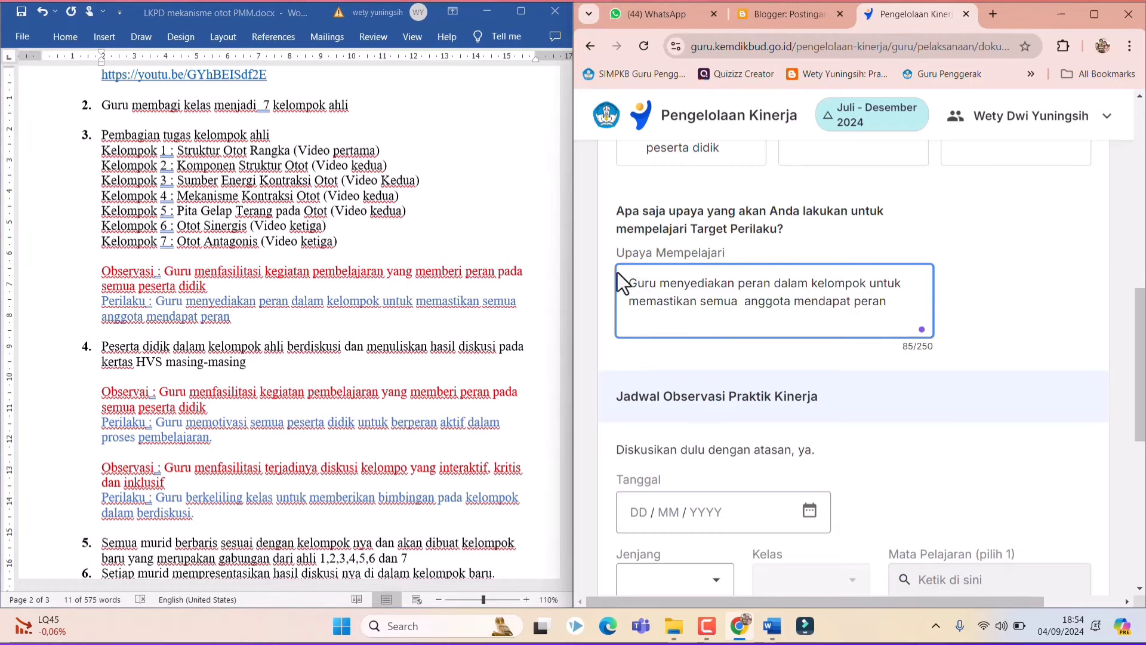
Number the existing sentence in Upaya Mempelajari as "1." and start a second line numbered "2." below it
left_click(627, 283)
type("1.")
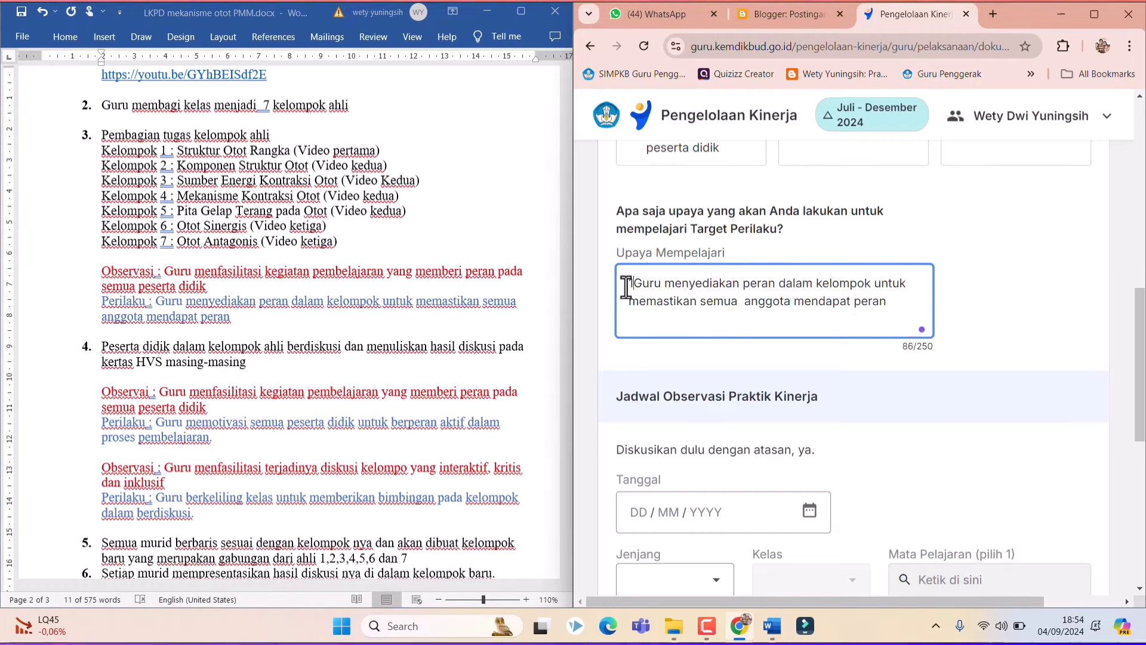
left_click(888, 301)
key("Return")
type("2")
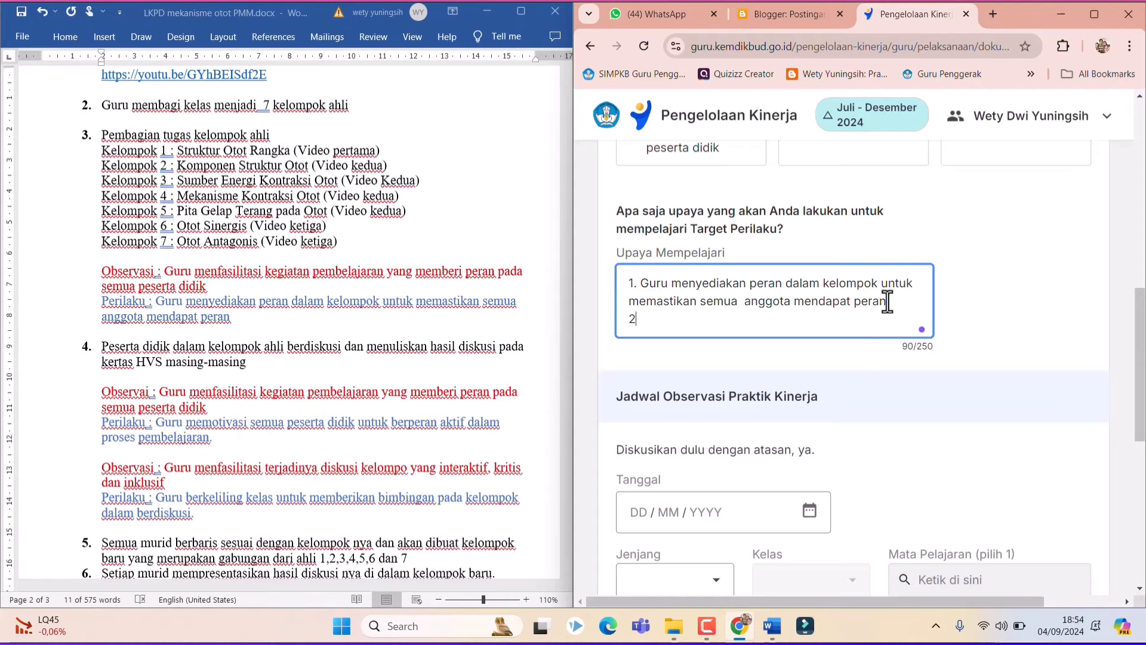
type(".")
Copy "Guru memotivasi semua peserta didik untuk berperan aktif dalam proses pembelajaran." from the worksheet's step 4 into item 2 of Upaya Mempelajari
scroll(342, 320, "down", 3)
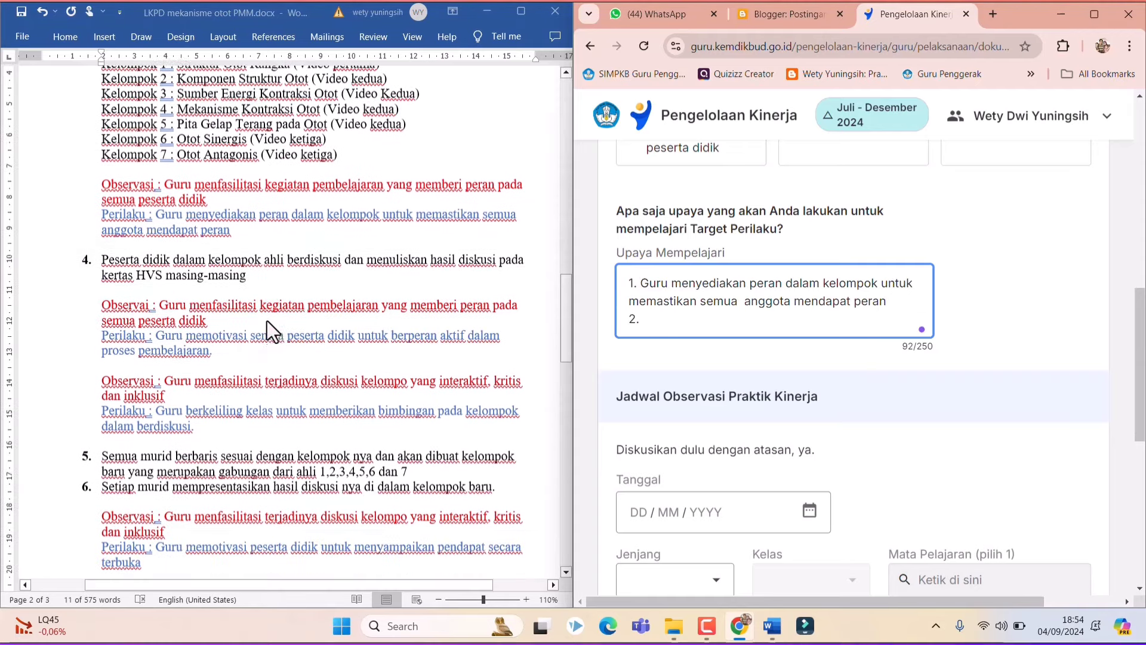
left_click_drag(103, 306, 220, 320)
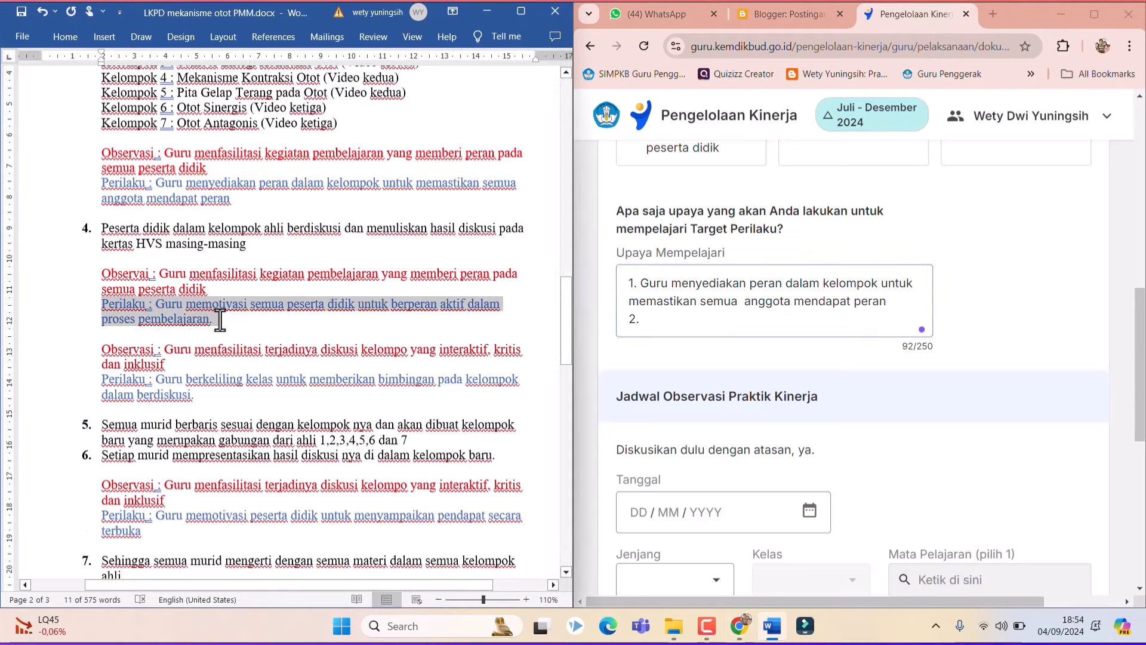
right_click(196, 317)
left_click(397, 316)
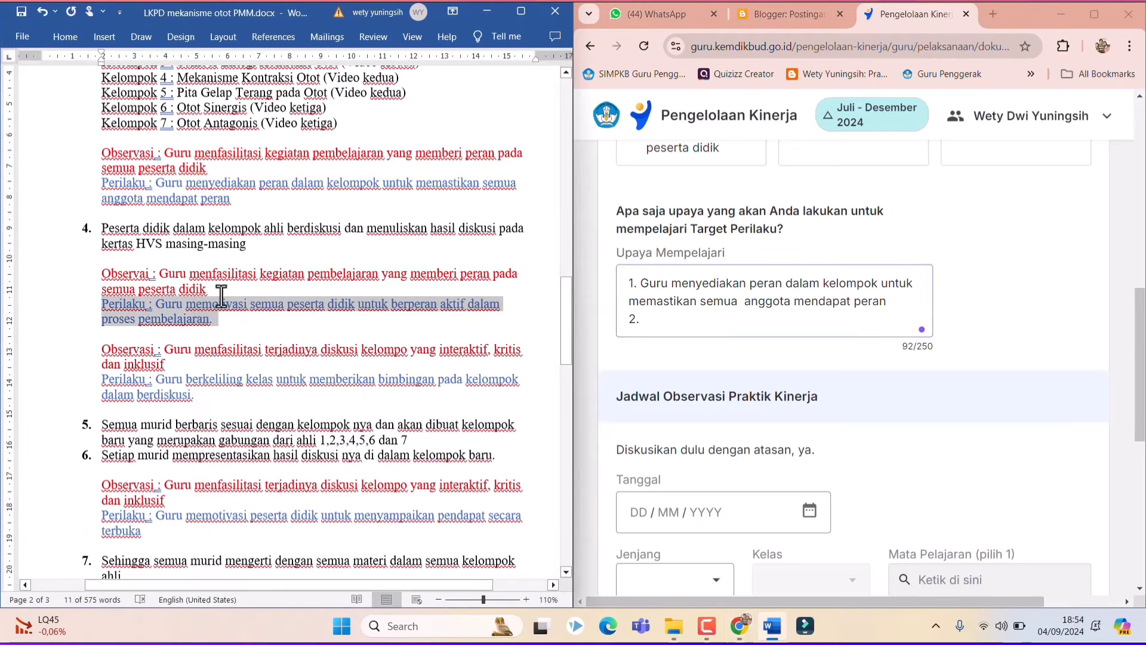
left_click(158, 303)
left_click_drag(155, 304, 209, 320)
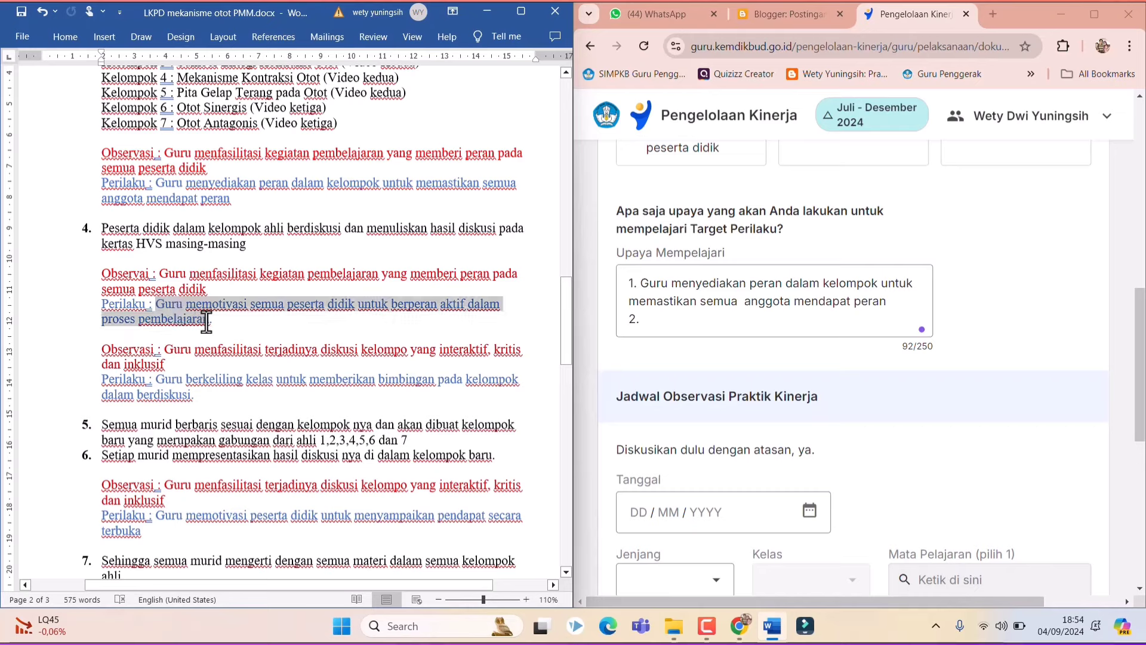
right_click(184, 316)
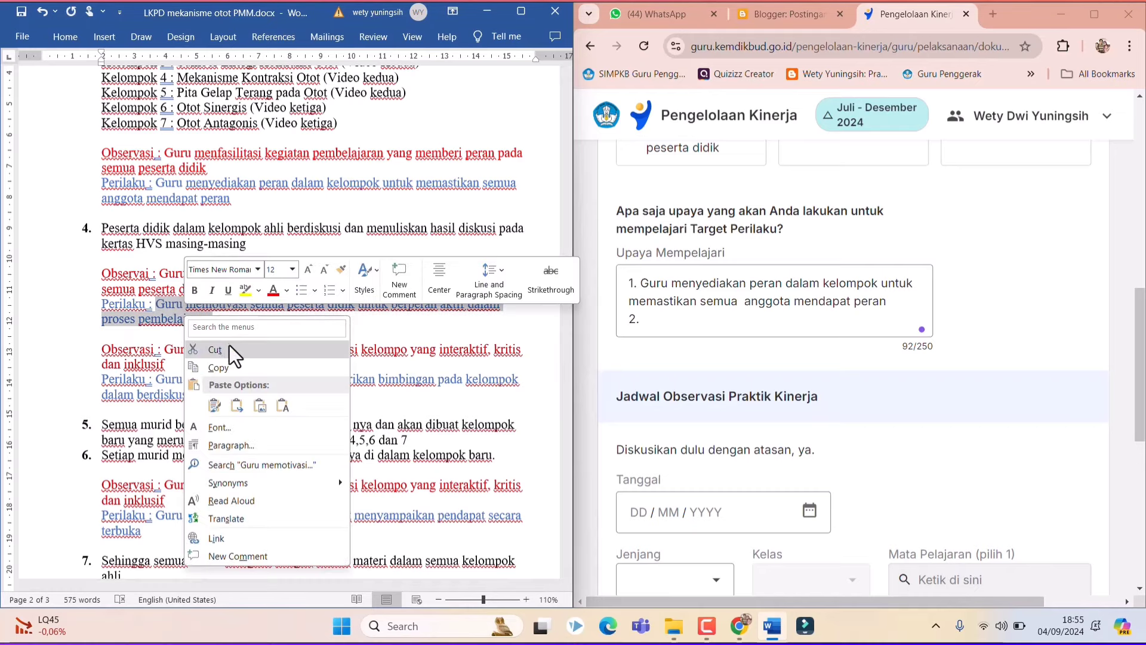
left_click(237, 368)
left_click(643, 320)
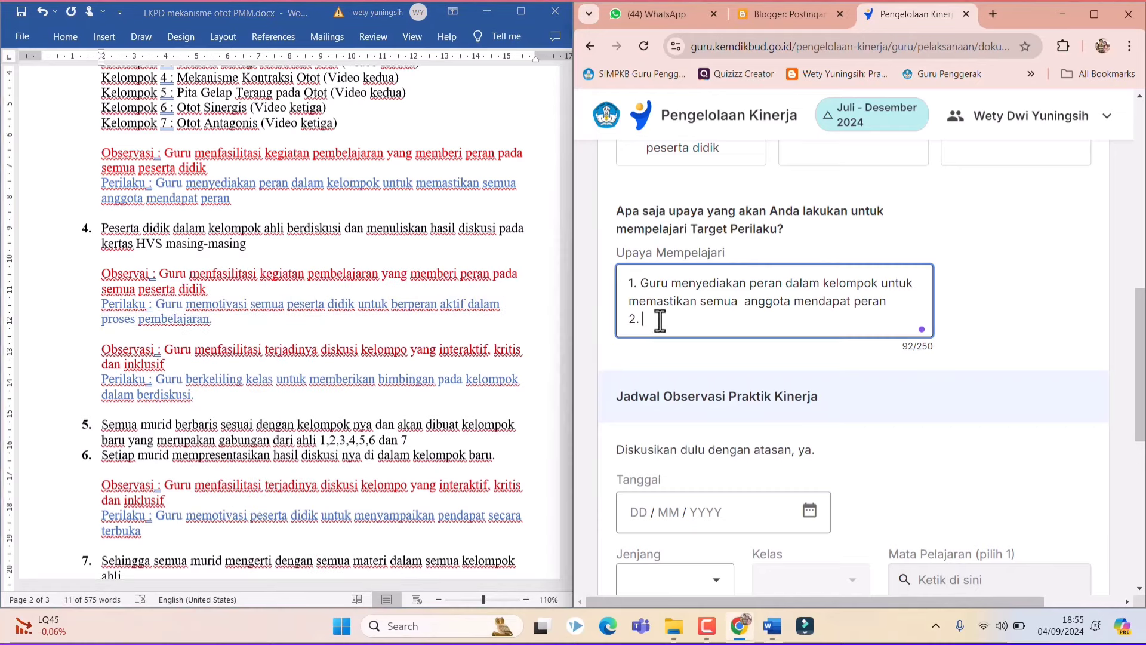
key("ctrl+v")
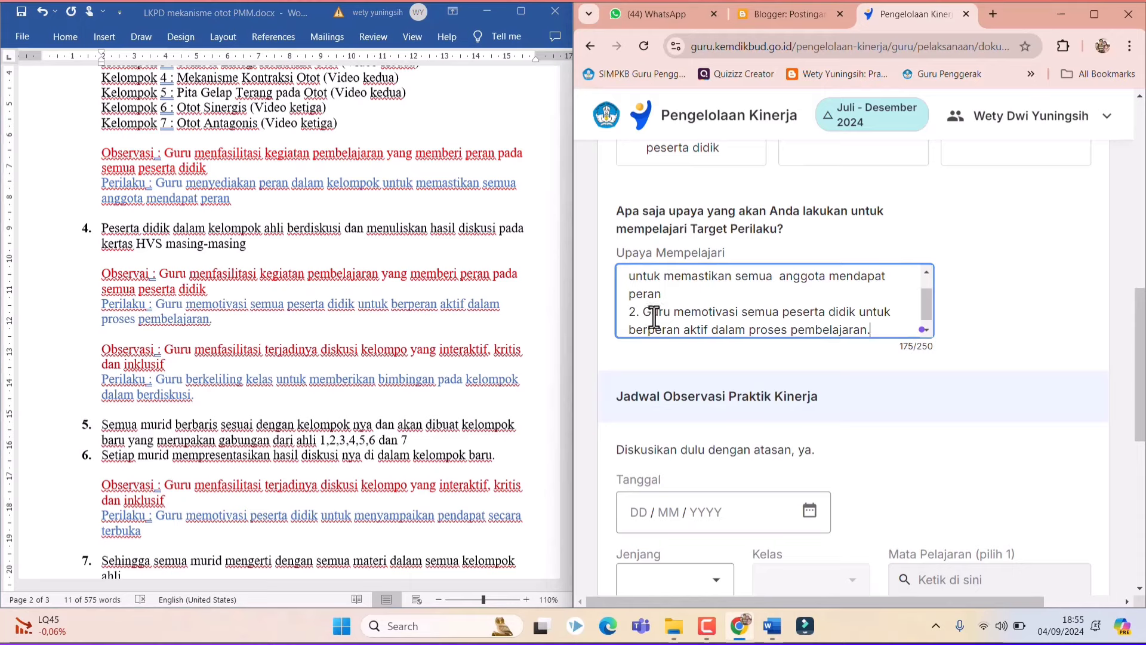
Add item 3 to Upaya Mempelajari and fill it with the worksheet's step 4 sentence "Guru berkeliling kelas untuk memberikan bimbingan pada kelompok dalam berdiskusi."
key("Return")
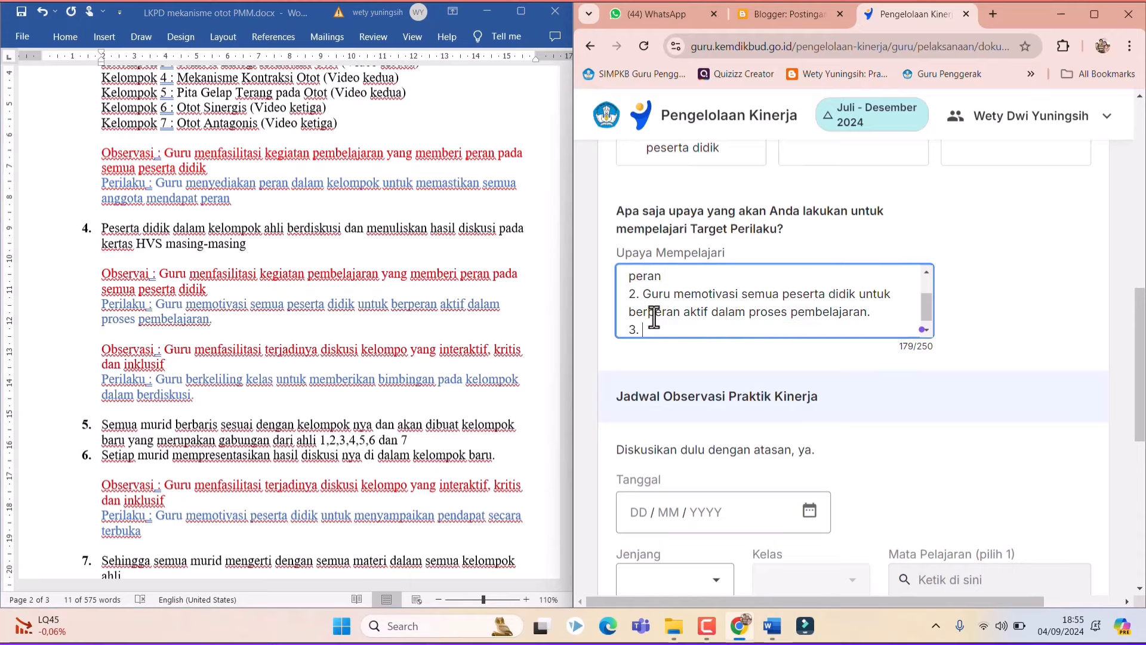
scroll(317, 328, "down", 1)
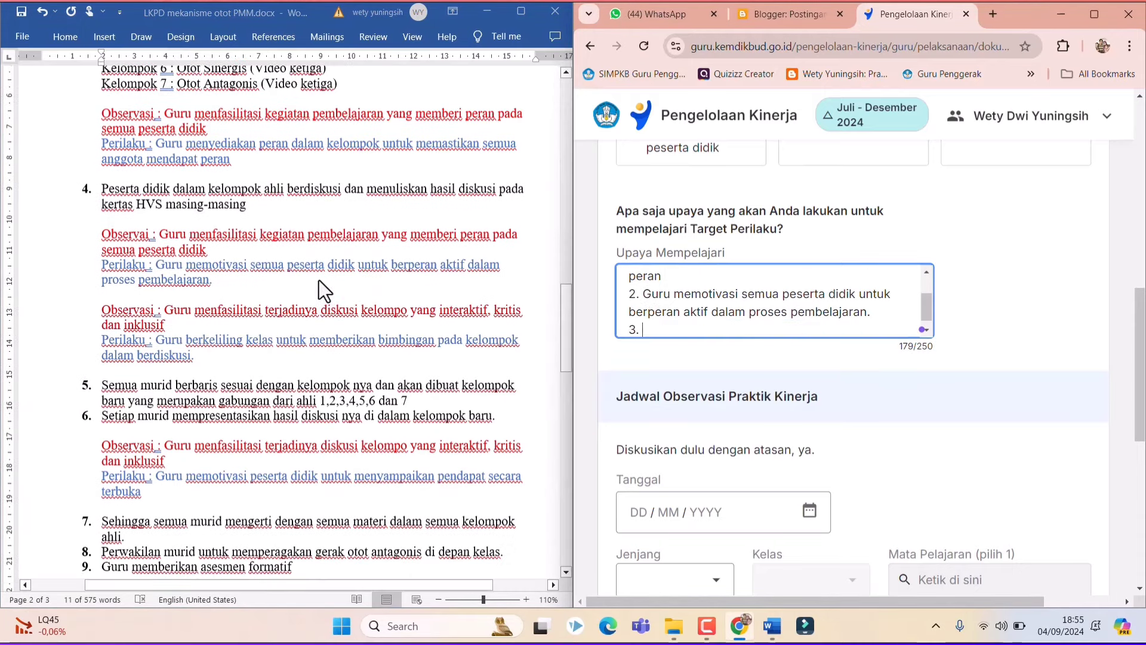
scroll(319, 281, "up", 2)
scroll(270, 302, "down", 2)
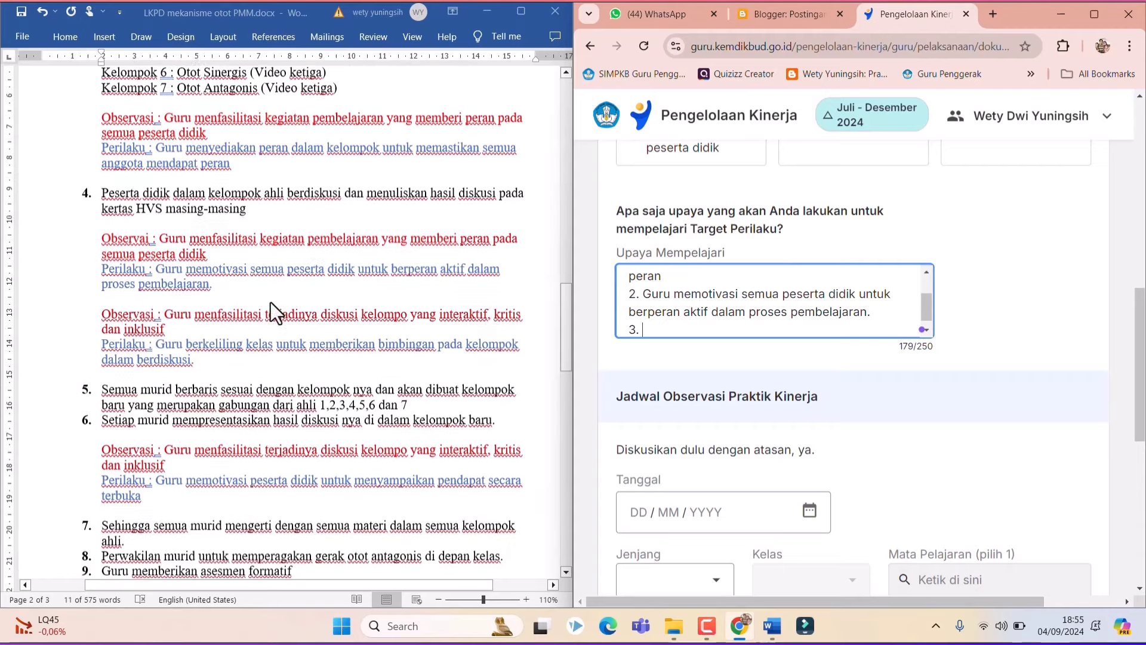
left_click(154, 335)
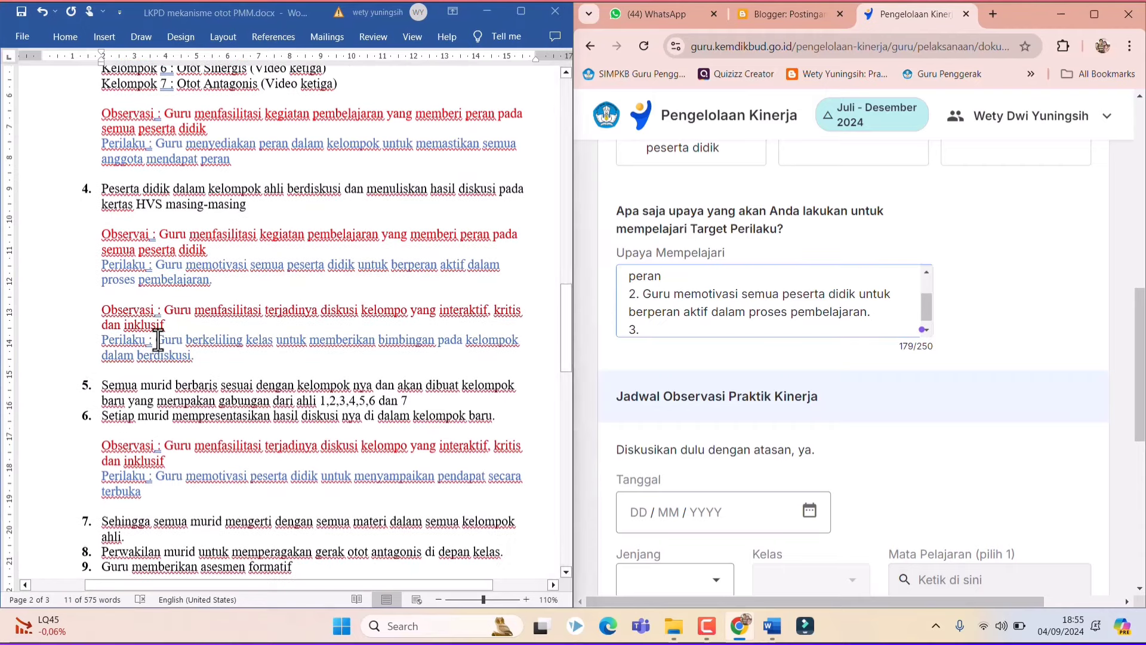
left_click_drag(156, 339, 196, 354)
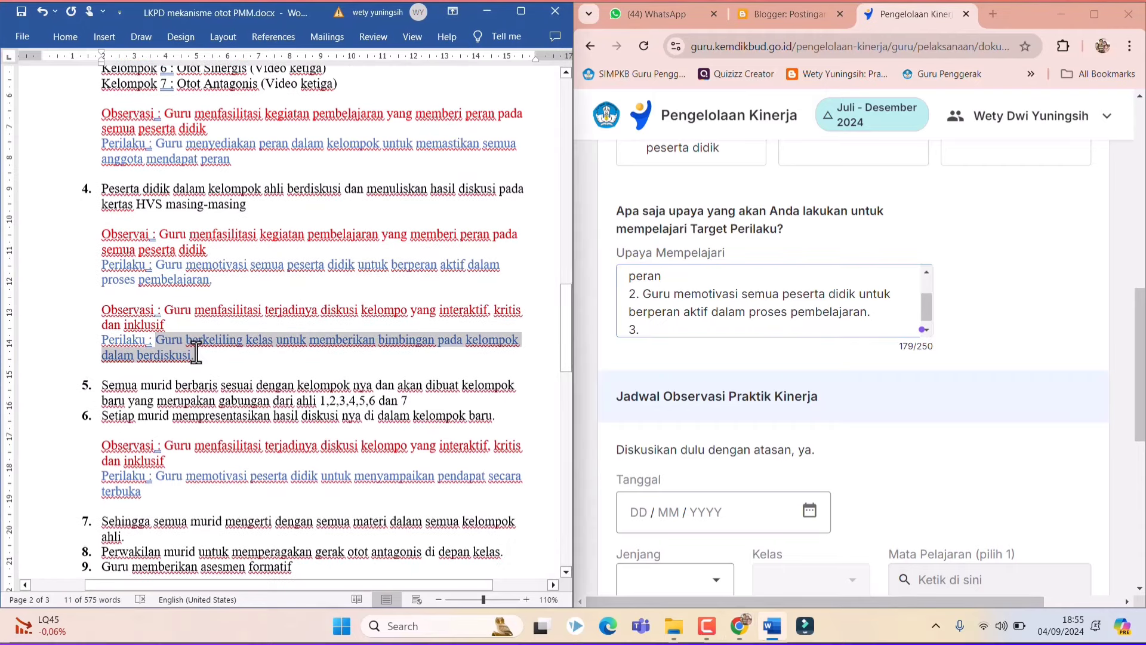
right_click(184, 346)
left_click(239, 399)
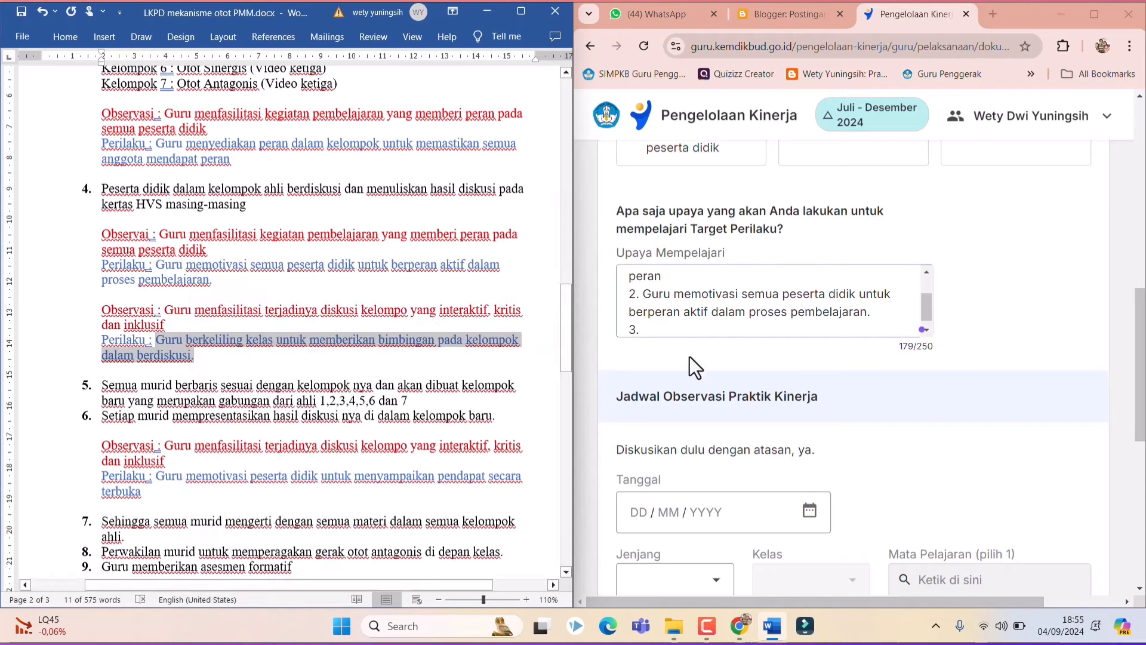
left_click(651, 329)
key("ctrl+v")
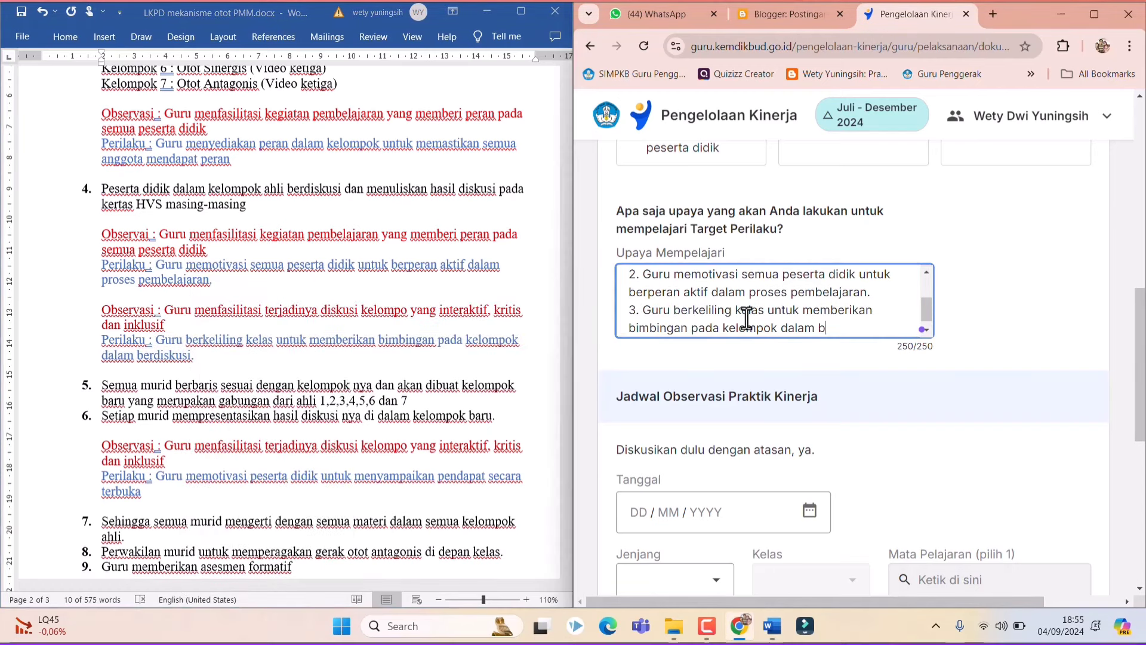
Remove the cut-off ending "dalam b" from item 3 so it ends at "bimbingan pada kelompok"
scroll(752, 320, "down", 1)
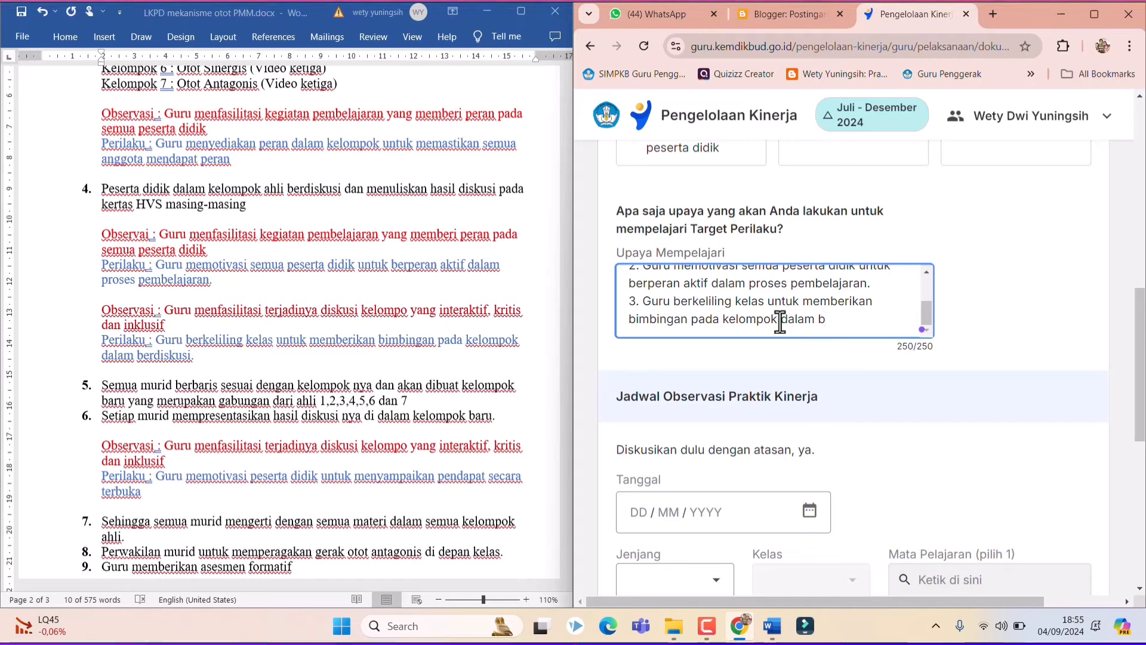
left_click_drag(781, 320, 829, 321)
key("BackSpace")
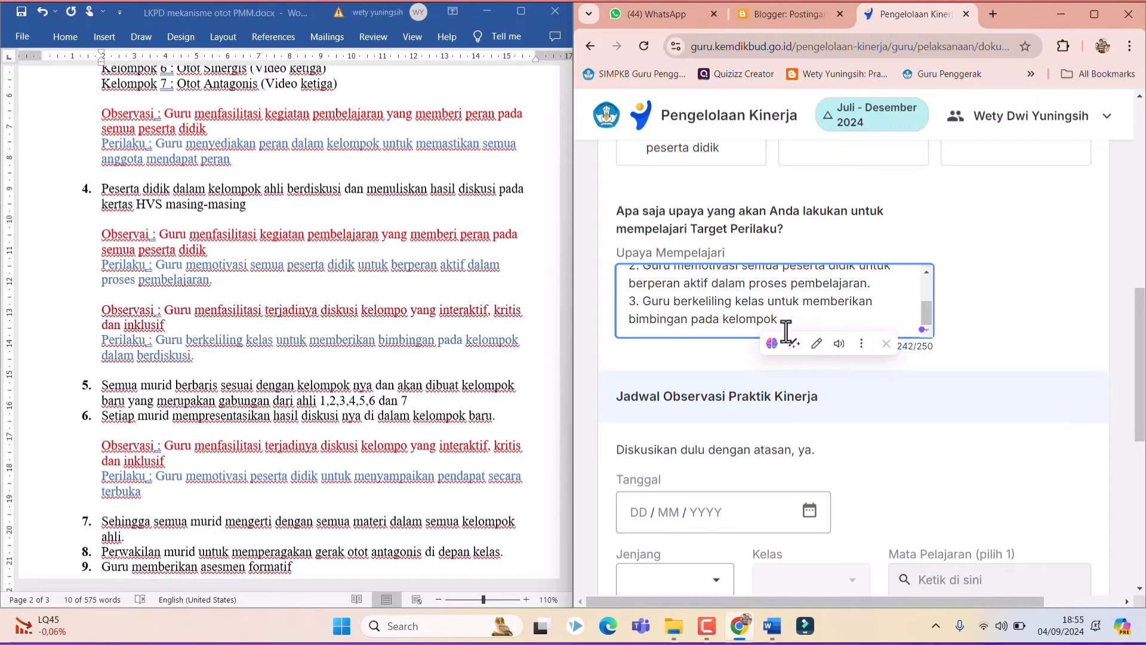
Shorten item 1 of Upaya Mempelajari by deleting "untuk memastikan semua anggota mendapat peran"
scroll(828, 321, "down", 2)
scroll(289, 463, "down", 1)
scroll(298, 442, "down", 3)
scroll(298, 440, "up", 3)
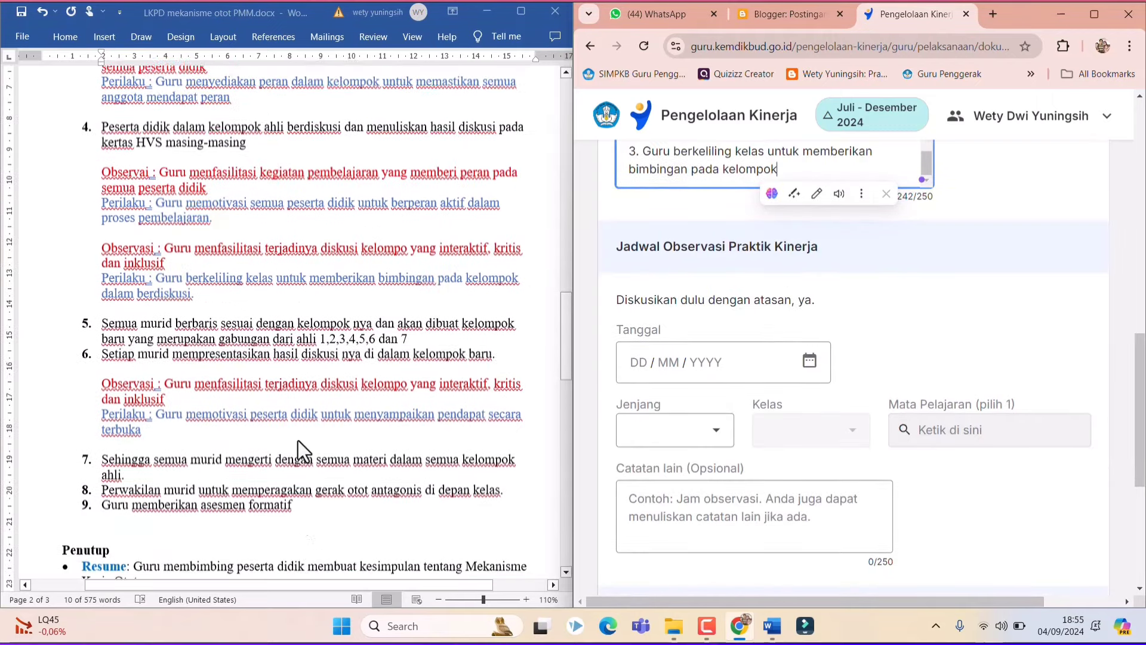
scroll(607, 303, "up", 2)
scroll(752, 301, "up", 3)
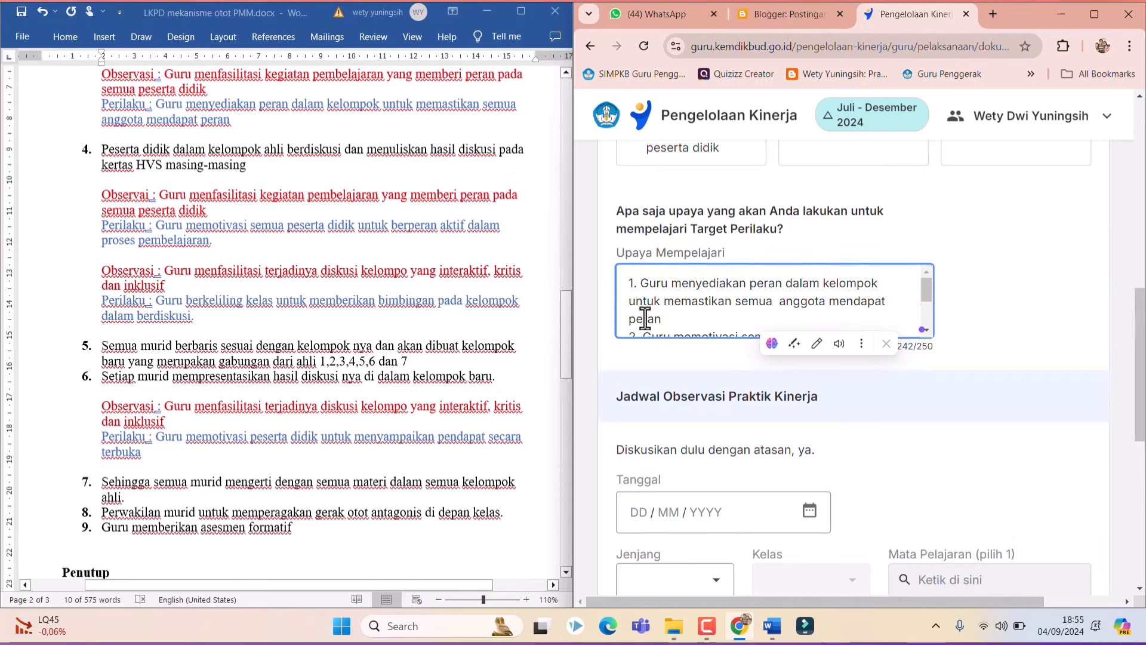
scroll(682, 319, "down", 3)
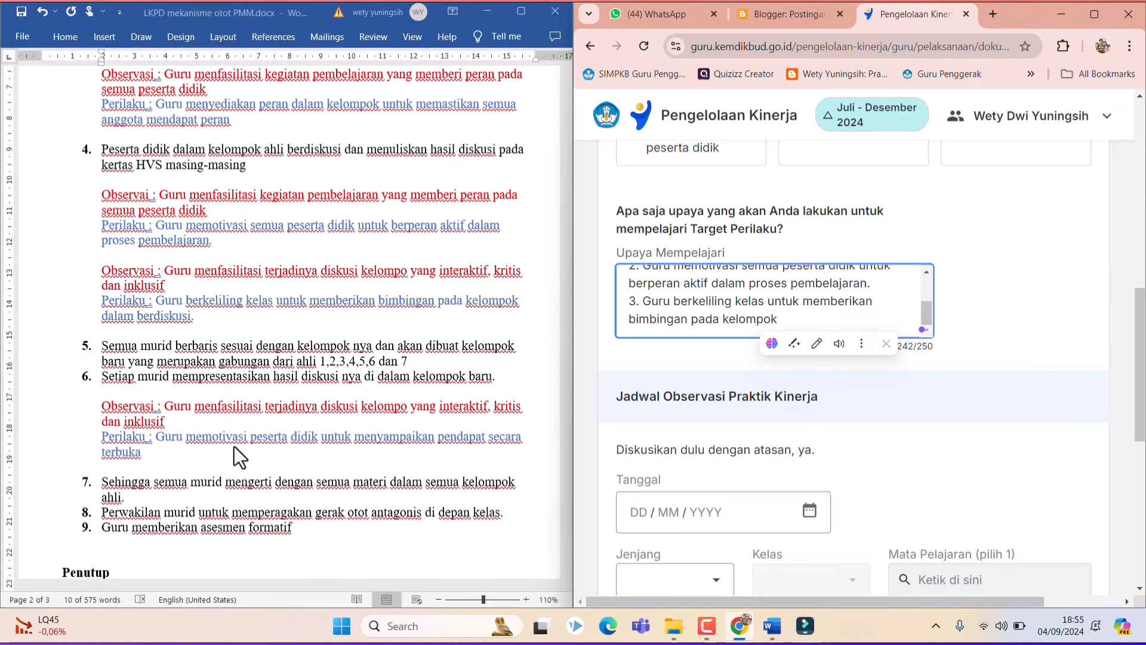
scroll(760, 350, "up", 1)
scroll(767, 370, "up", 3)
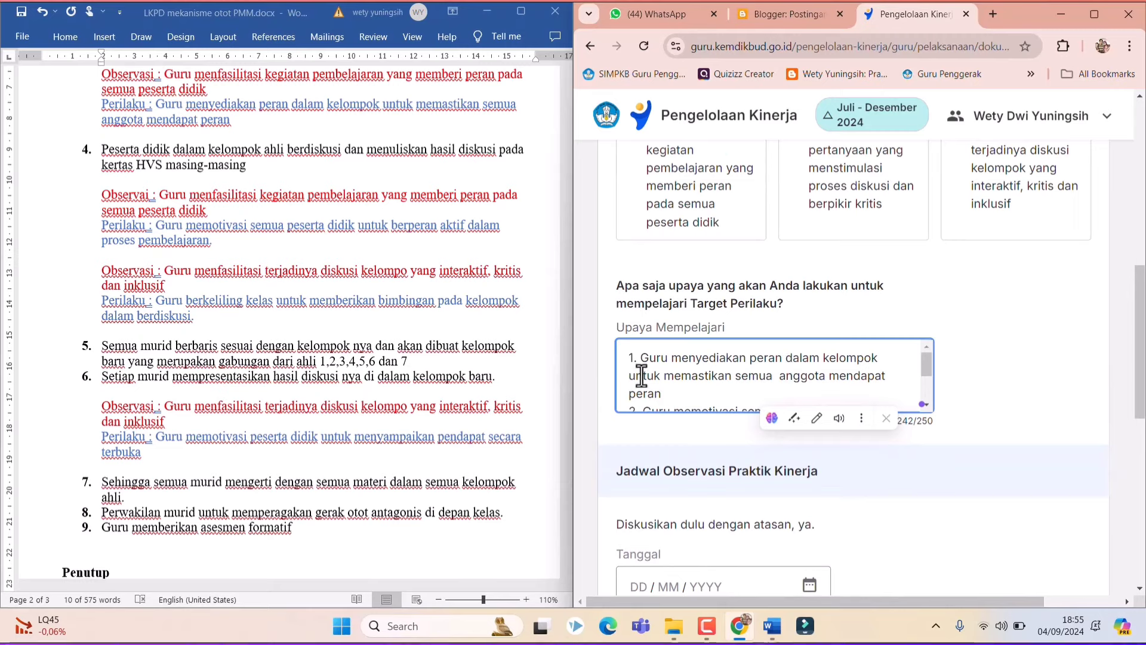
left_click_drag(626, 378, 672, 392)
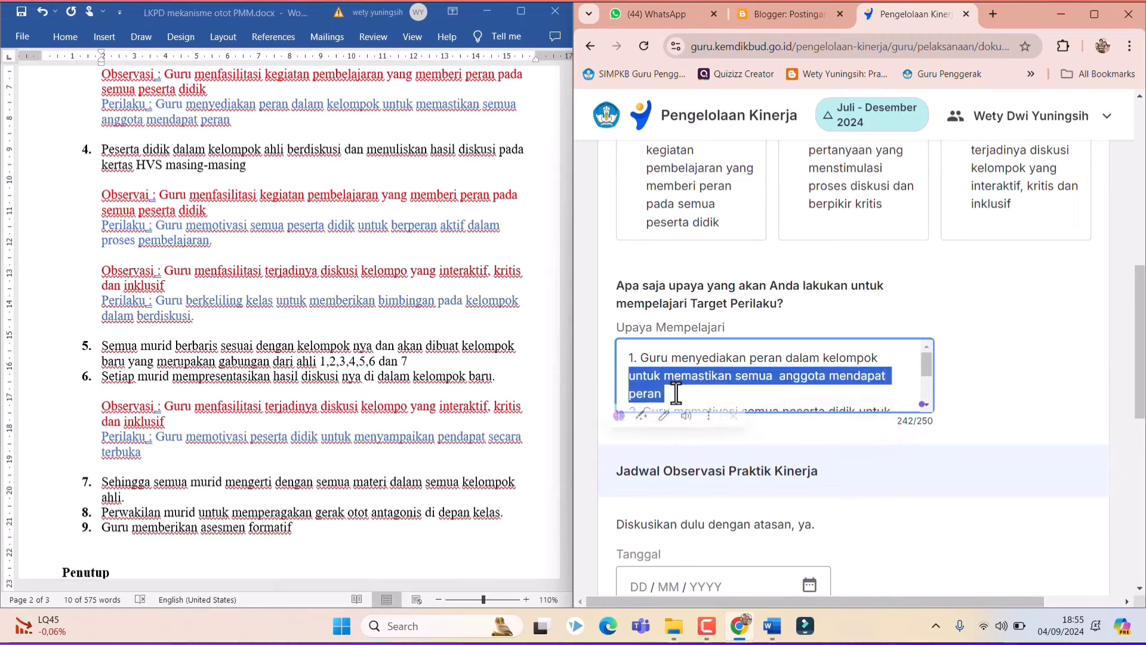
key("BackSpace")
Add item 4 to Upaya Mempelajari with the worksheet's step 6 Perilaku sentence "Guru memotivasi peserta didik untuk menyampaikan pendapat secara terbuka"
scroll(746, 349, "down", 1)
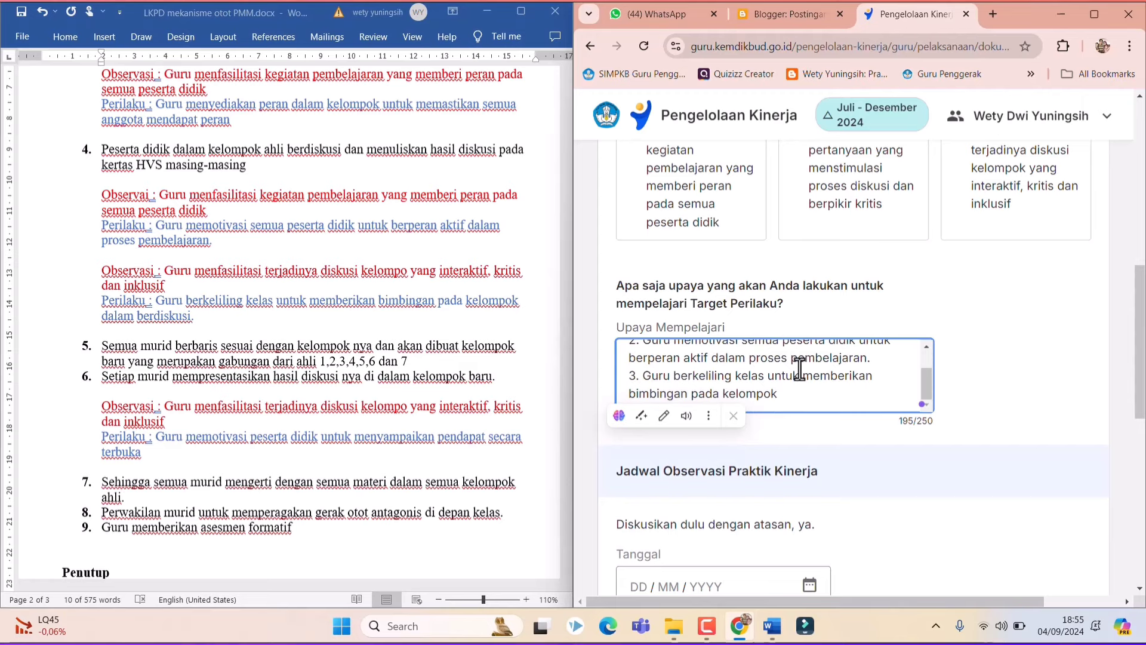
scroll(800, 368, "up", 1)
scroll(839, 375, "down", 2)
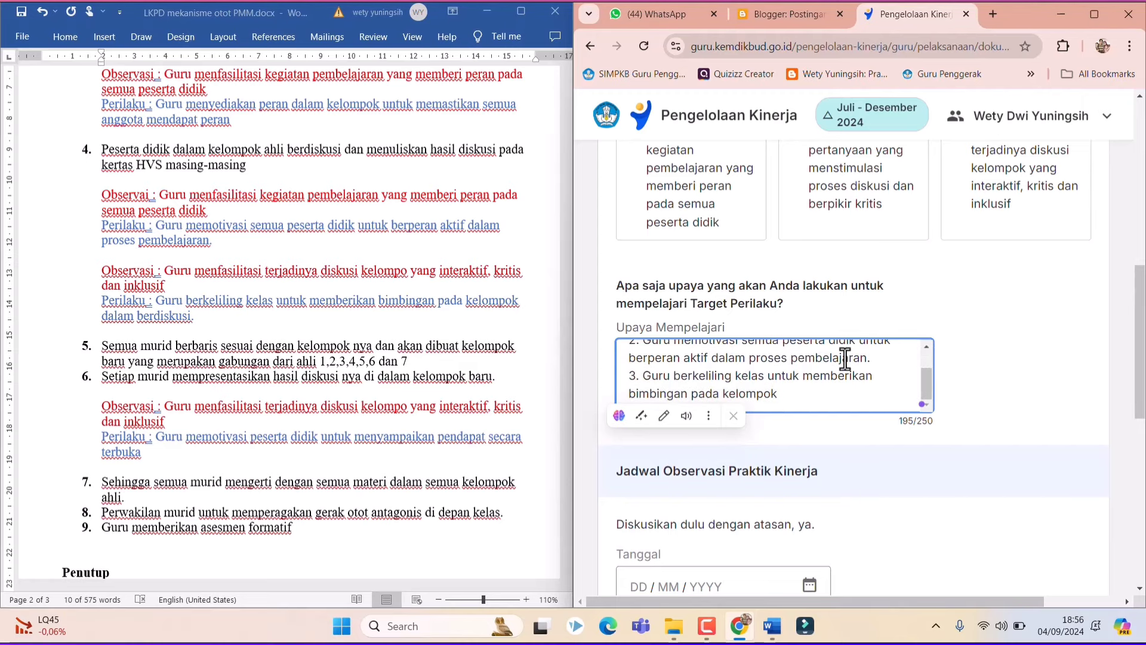
scroll(733, 357, "down", 1)
left_click(791, 319)
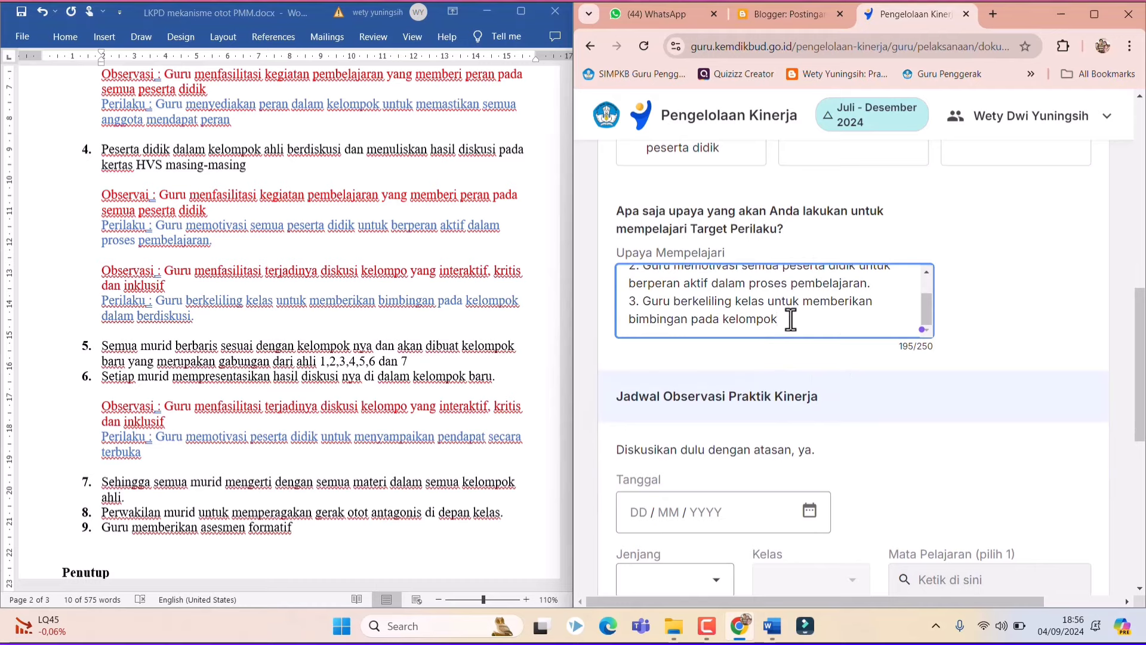
key("Return")
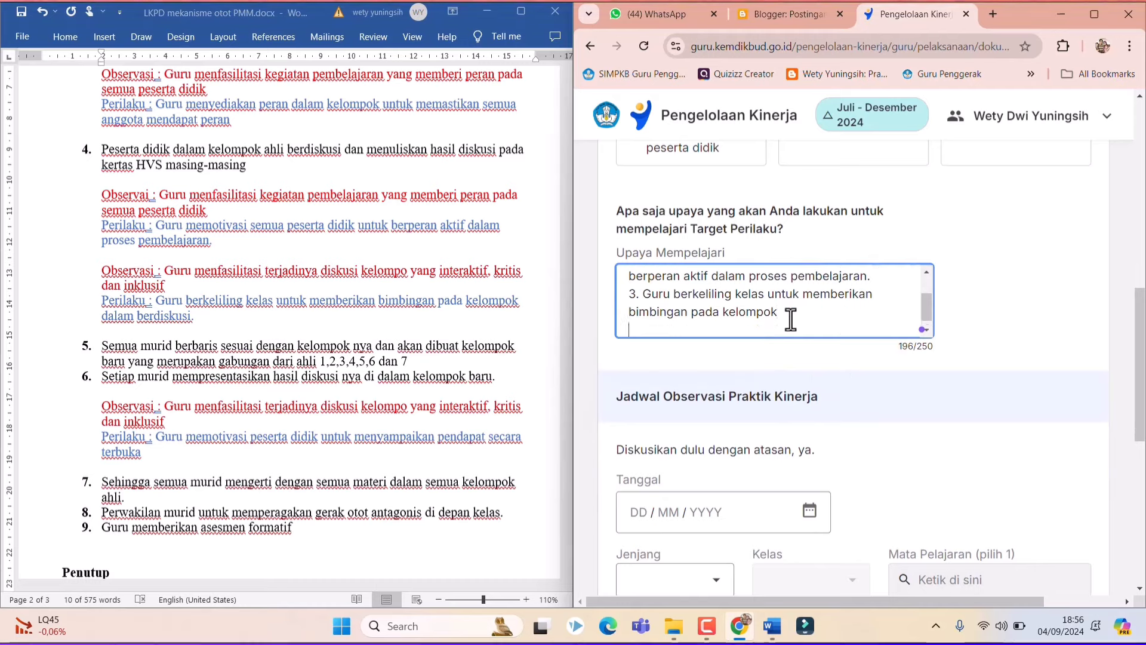
type("4.")
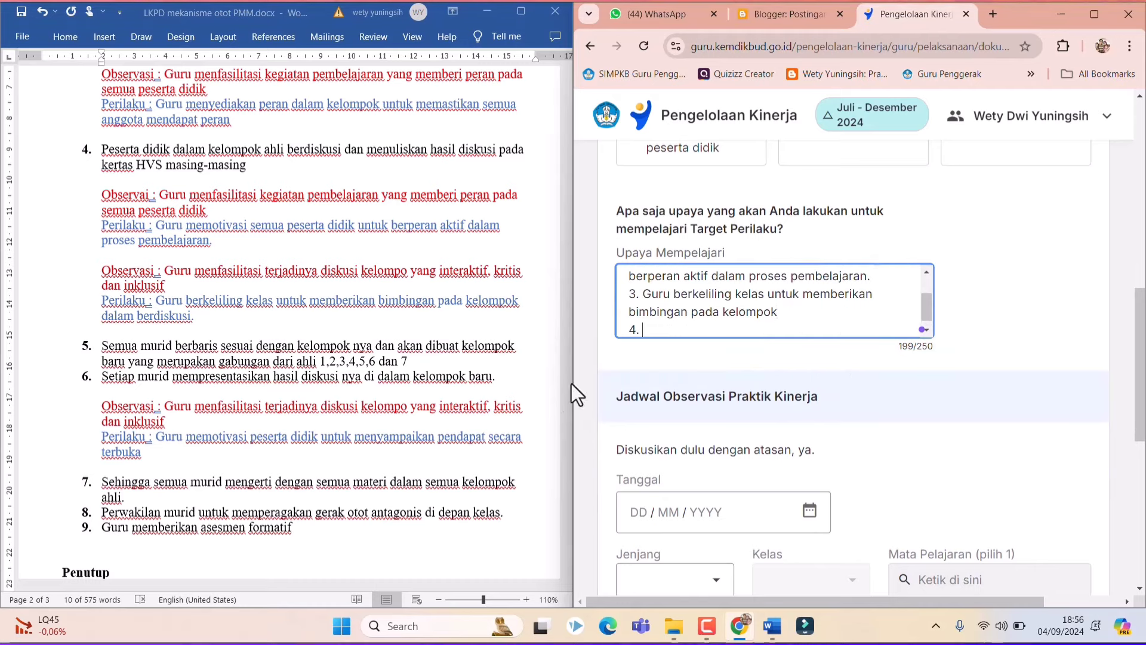
left_click(158, 435)
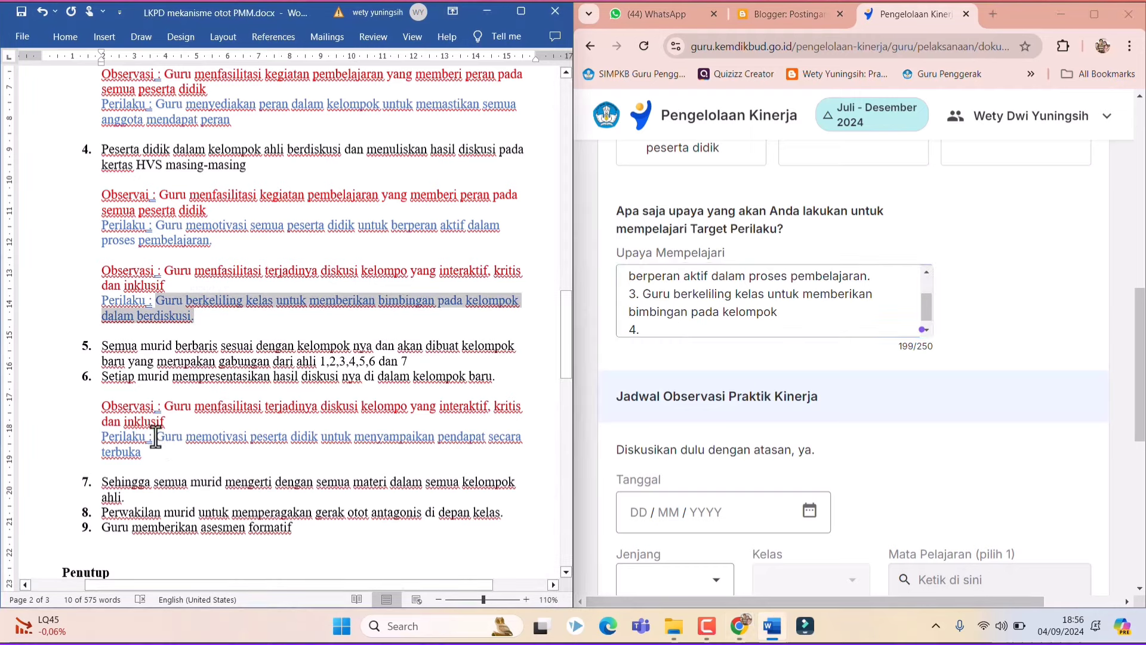
left_click_drag(158, 436, 149, 452)
right_click(214, 439)
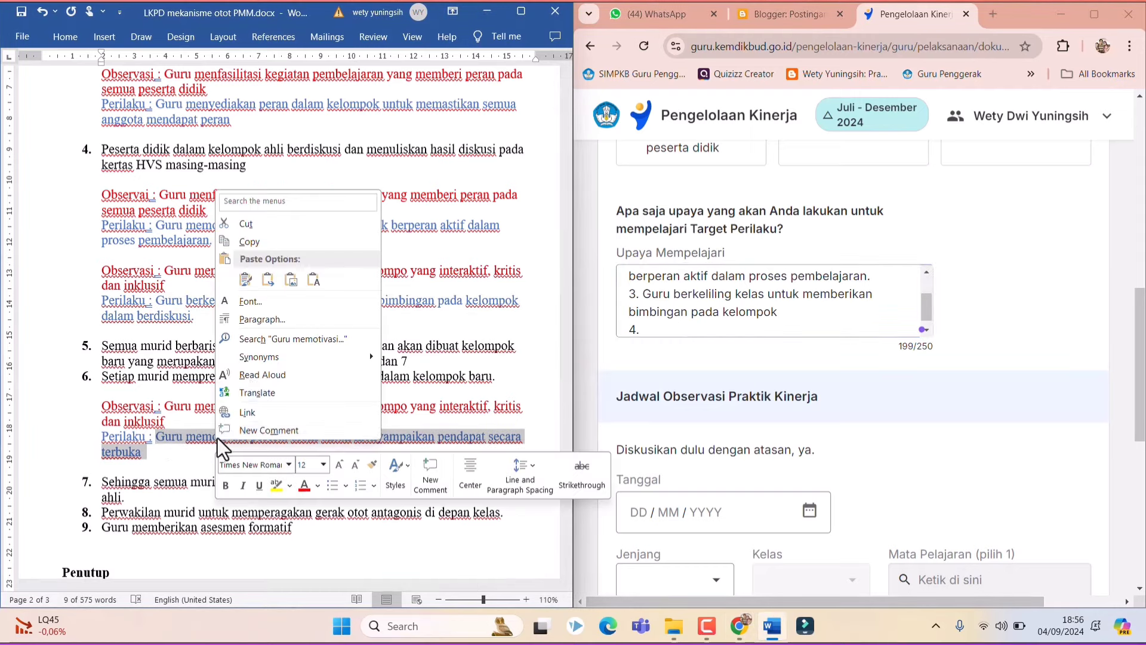
left_click(302, 242)
left_click(668, 328)
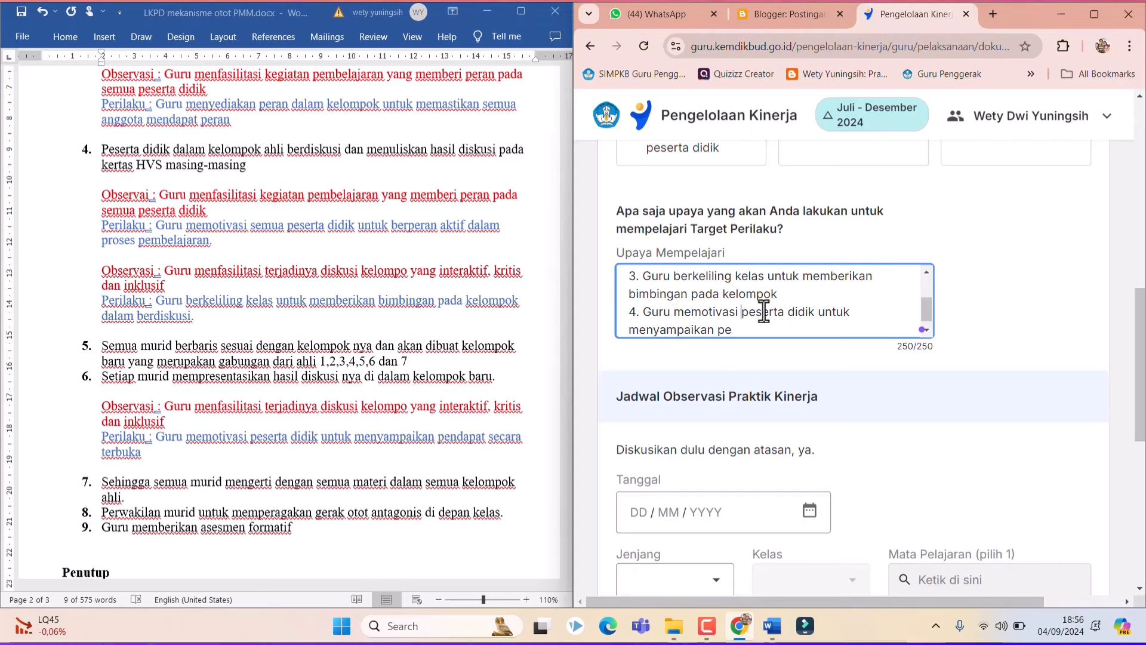
Reword item 4 as "Guru memotivasi murid untuk menyampaikan pendapat" and review the numbered list in Upaya Mempelajari
left_click_drag(742, 311, 812, 311)
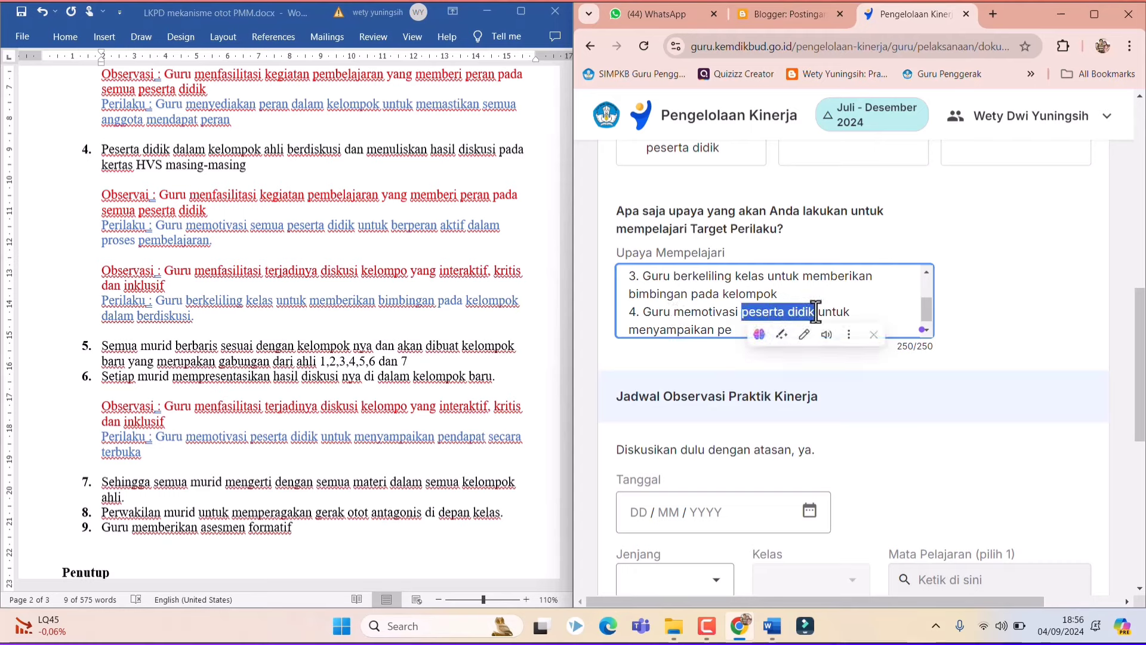
type("murid")
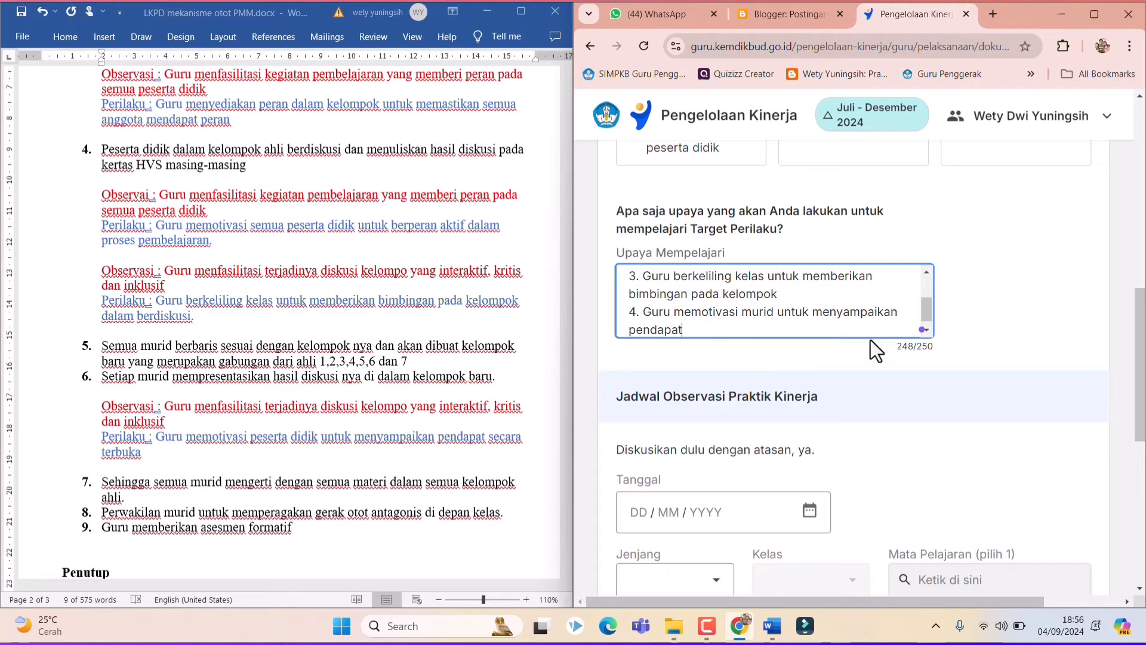
scroll(871, 308, "up", 2)
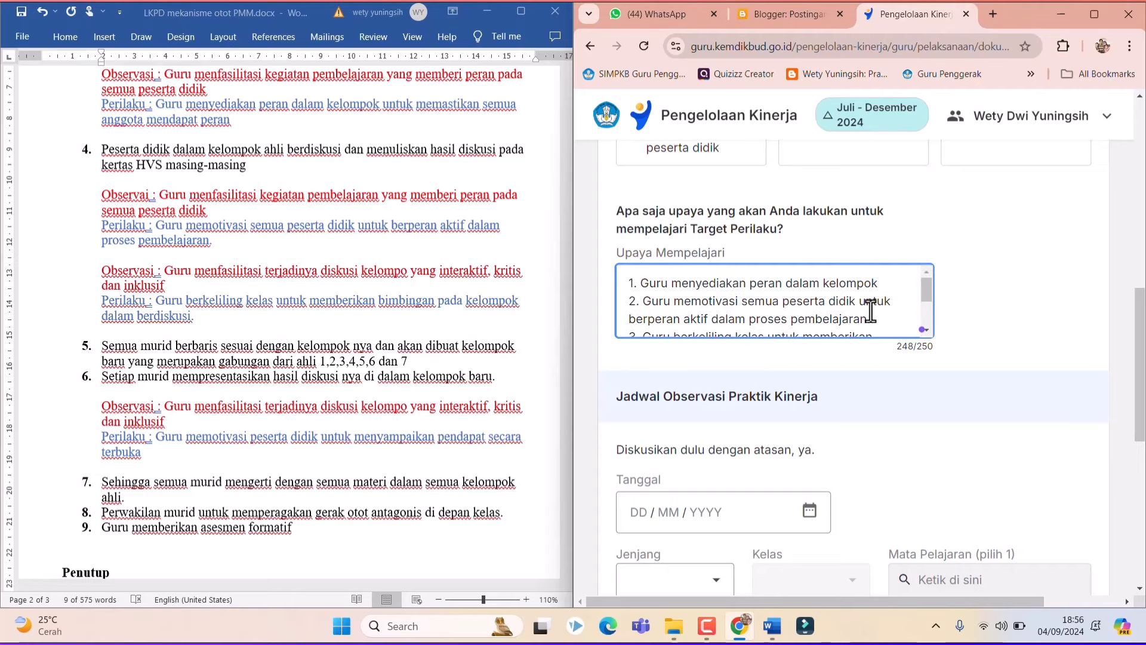
scroll(870, 307, "down", 2)
scroll(870, 310, "down", 3)
scroll(880, 298, "up", 4)
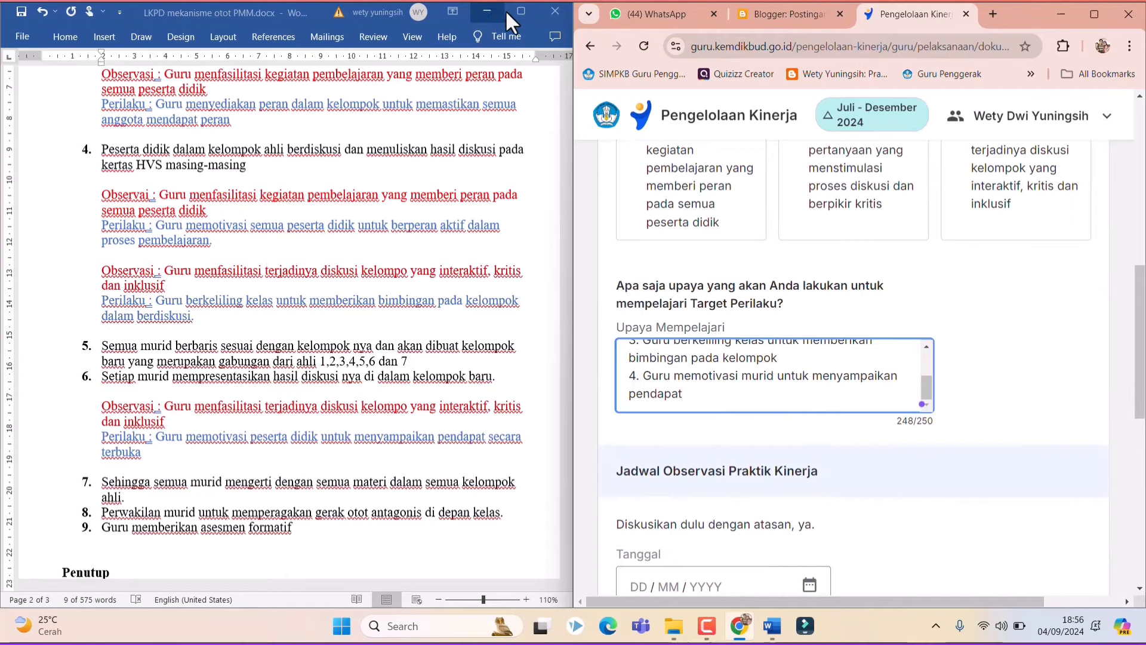
Maximize the browser window and set the observation date (Tanggal) to 26/9/2024 in Jadwal Observasi Praktik Kinerja
left_click(1095, 13)
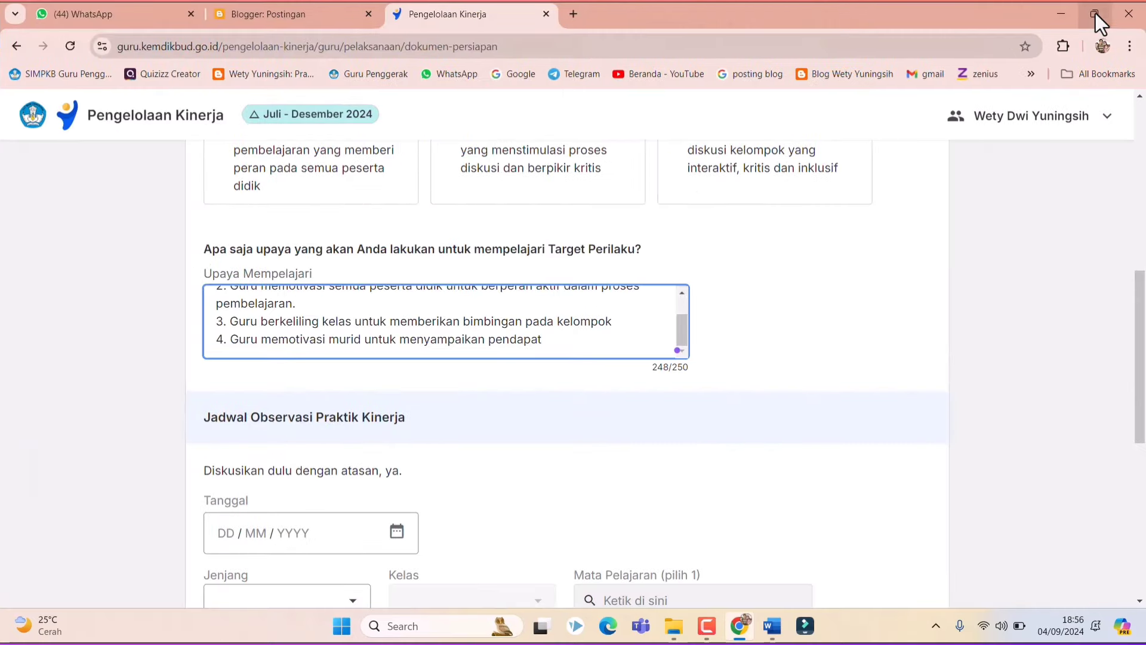
scroll(489, 395, "down", 4)
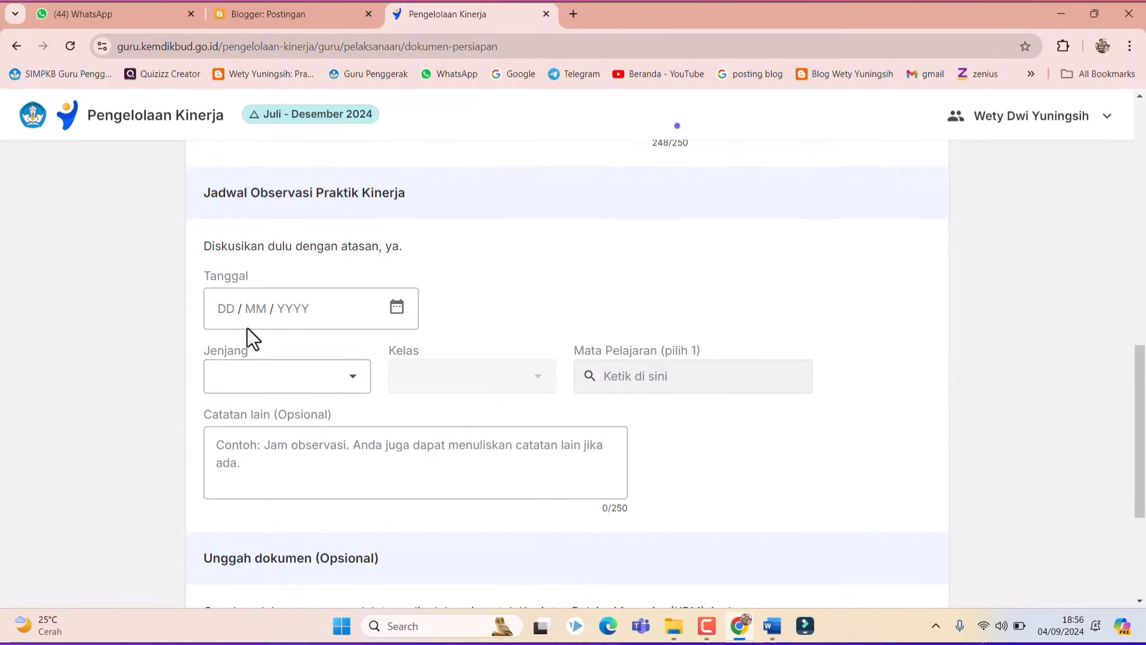
left_click(397, 309)
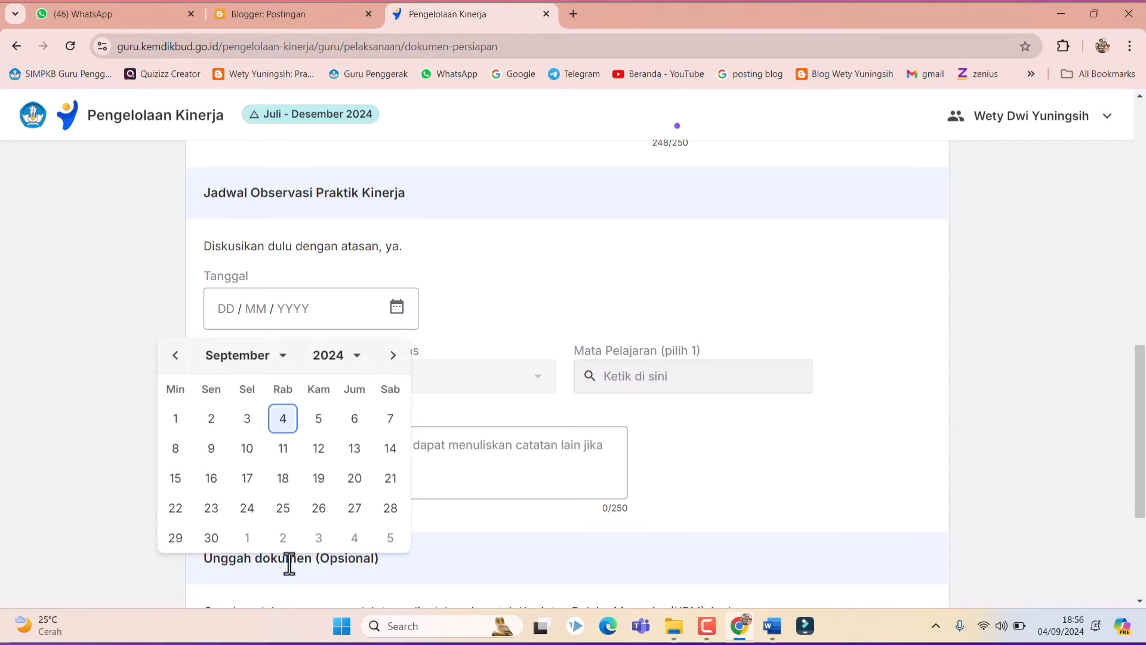
left_click(320, 517)
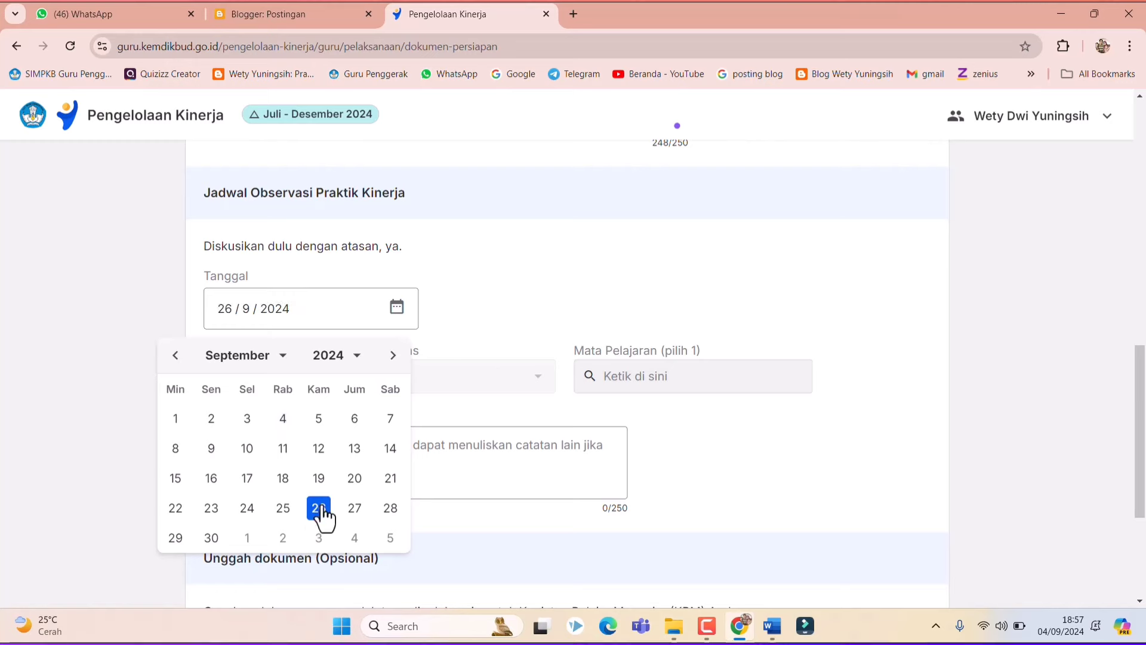
left_click(481, 315)
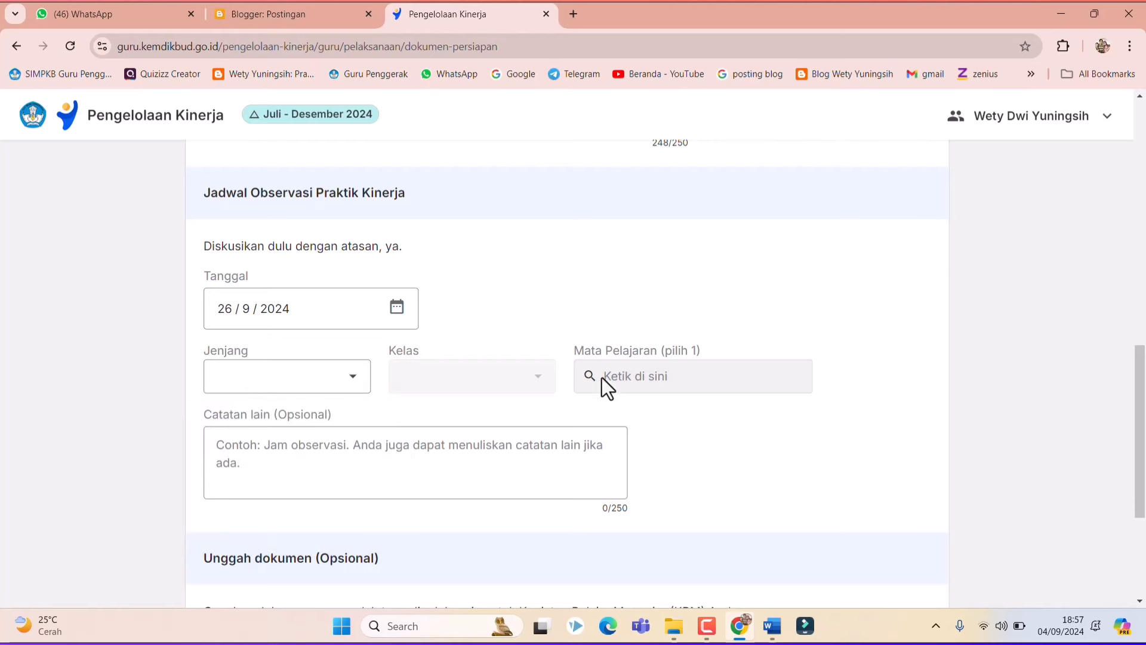
Set the observation's Jenjang to SMA and its Kelas to Kelas 11
left_click(351, 388)
left_click(248, 523)
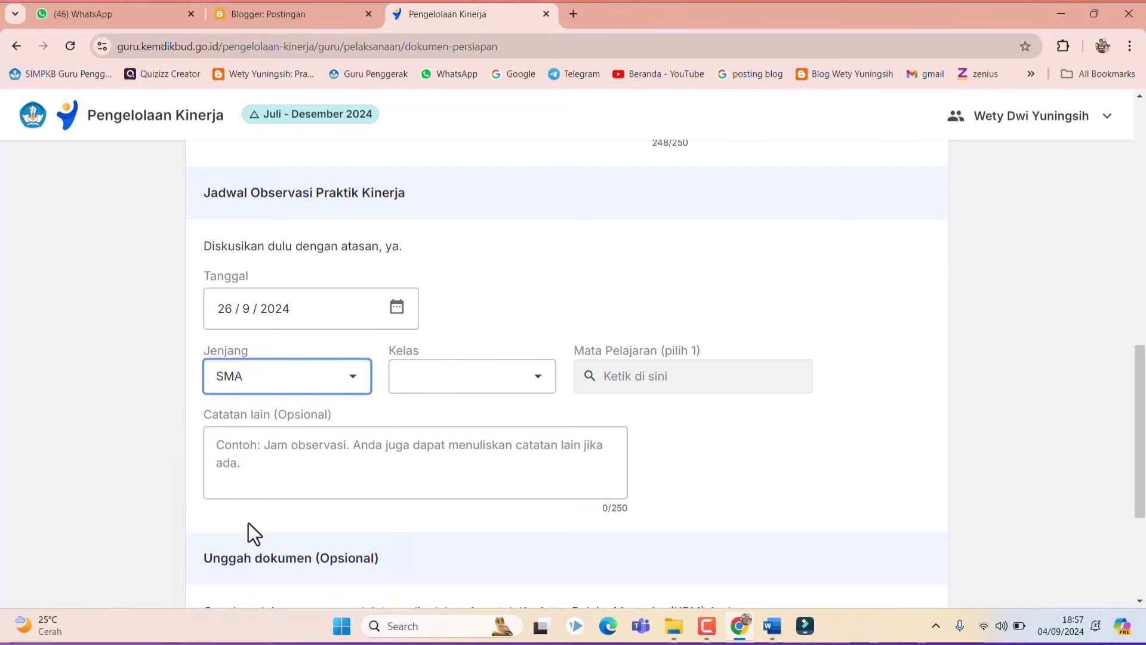
left_click(537, 387)
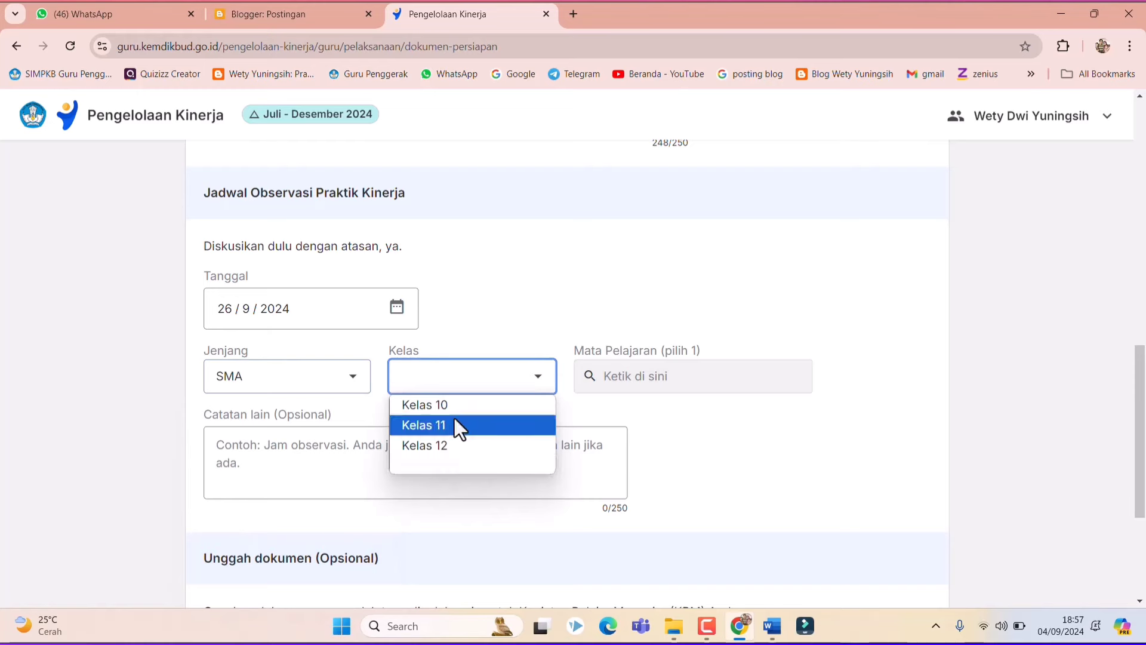
left_click(454, 425)
Search Mata Pelajaran for "B" and choose Biologi as the observed subject
left_click(643, 378)
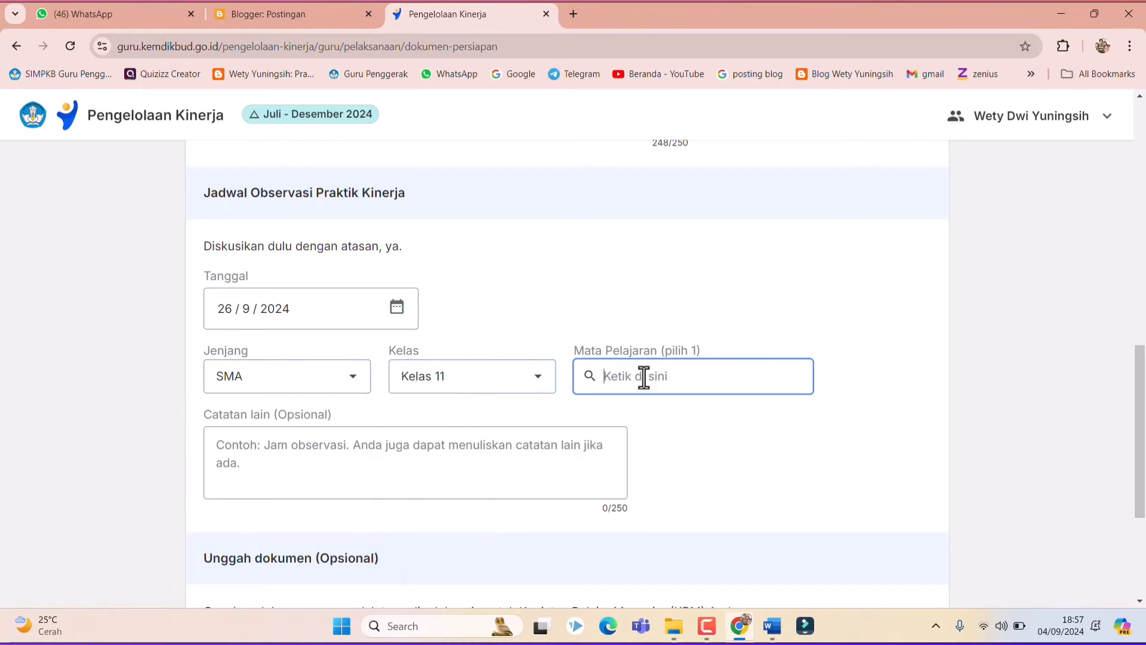
type("B")
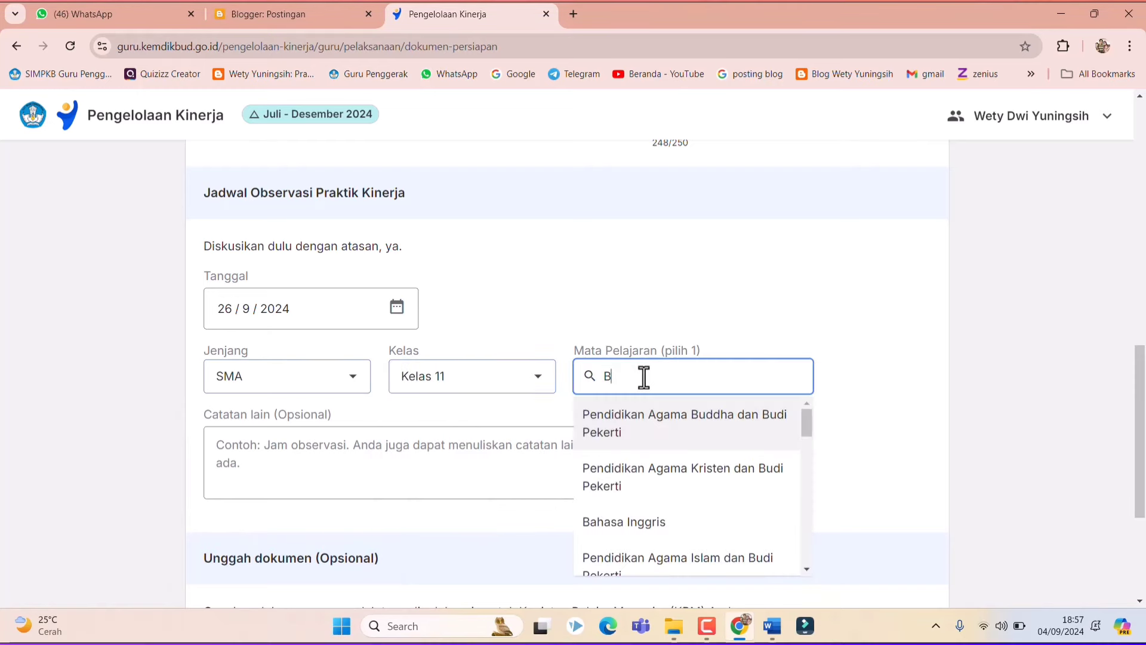
scroll(657, 476, "down", 2)
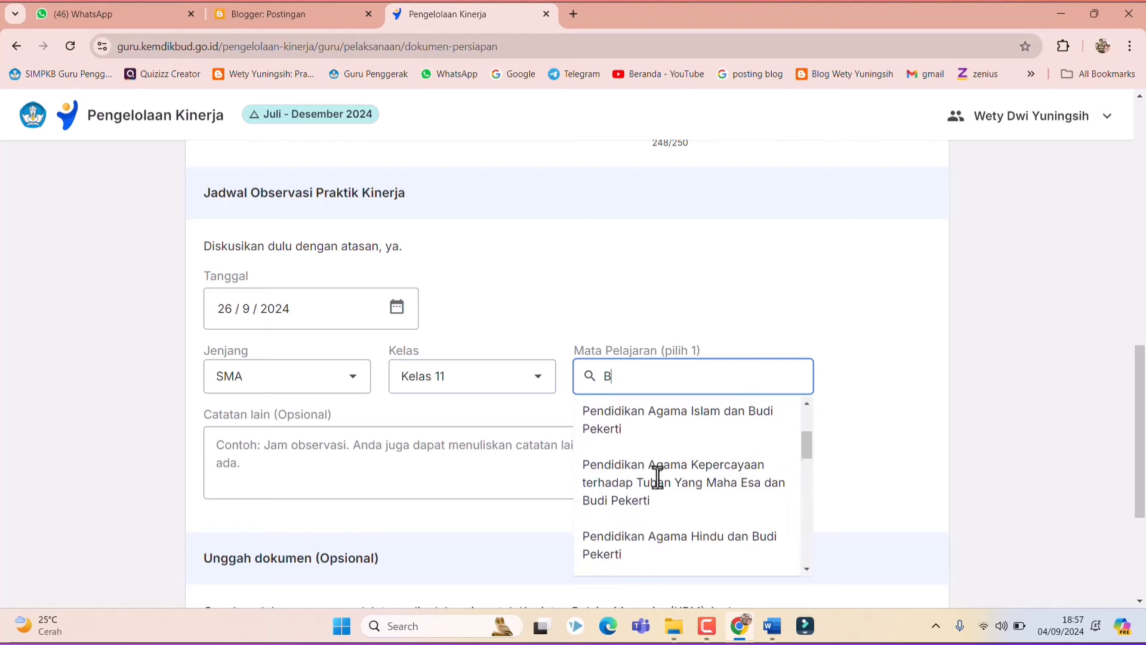
scroll(657, 477, "down", 3)
scroll(658, 478, "down", 2)
scroll(657, 477, "up", 2)
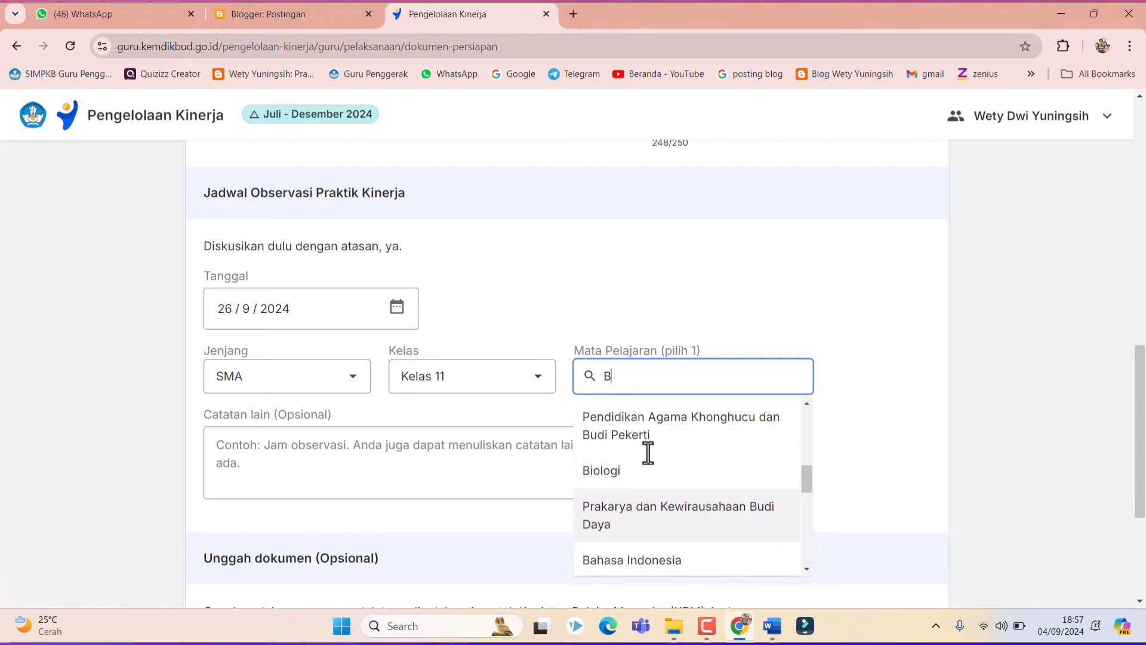
left_click(638, 472)
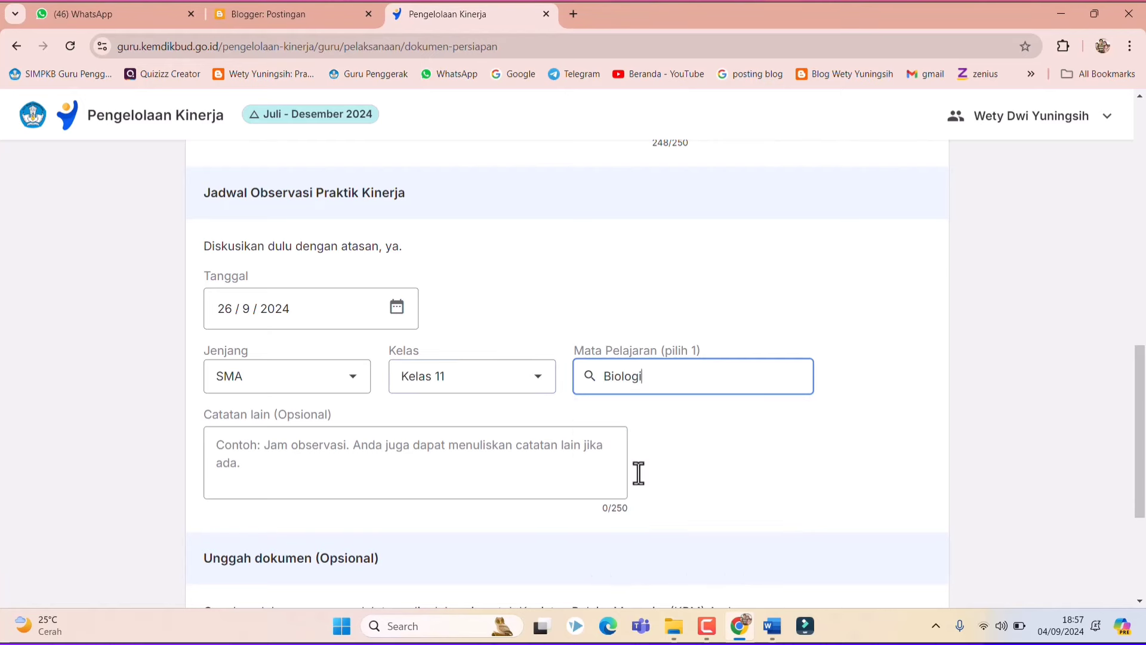
Enter "Jam 9.10 - 11.00 WIB" as the observation time in Catatan lain
left_click(309, 454)
type("Jam 9.10")
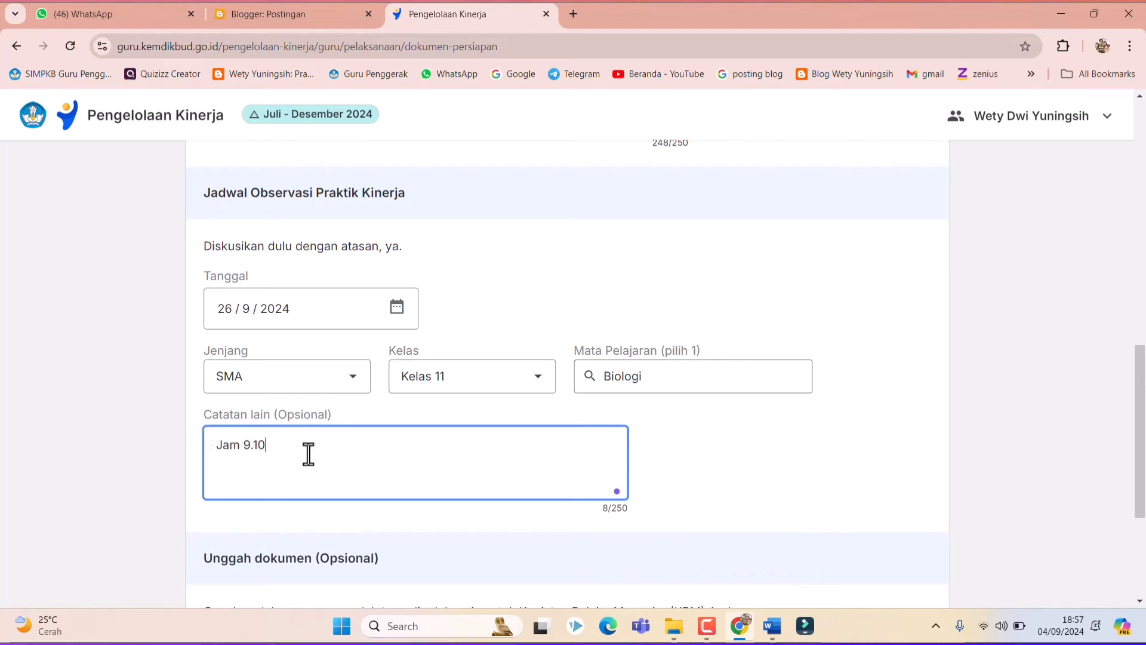
type(" - ")
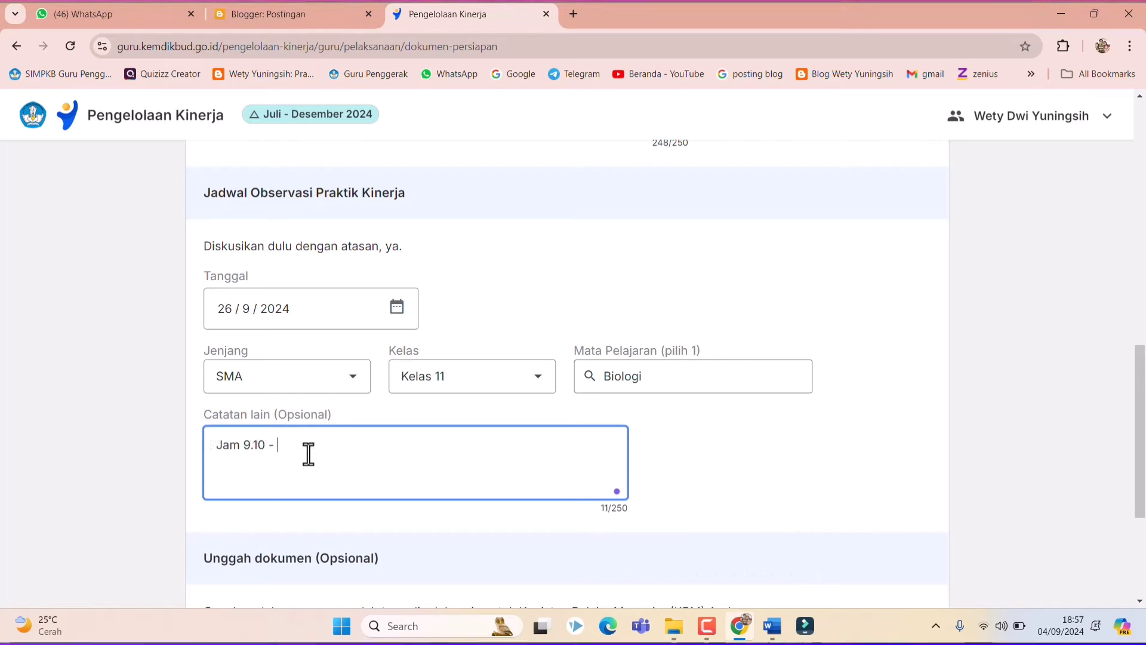
type("11.00 ")
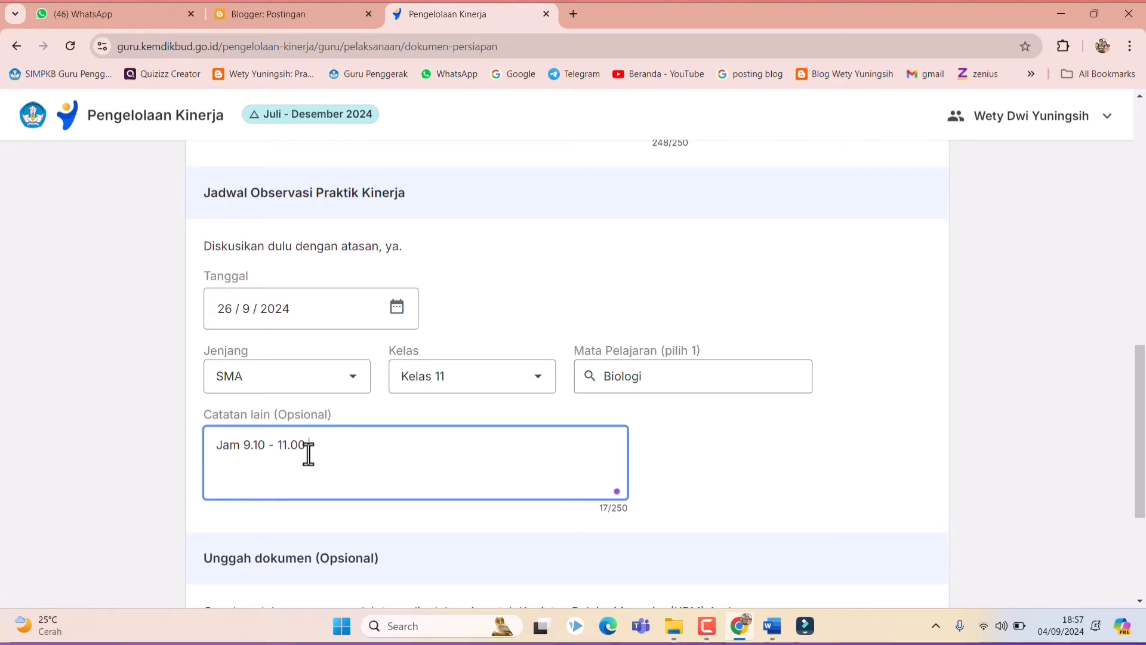
type("WIB")
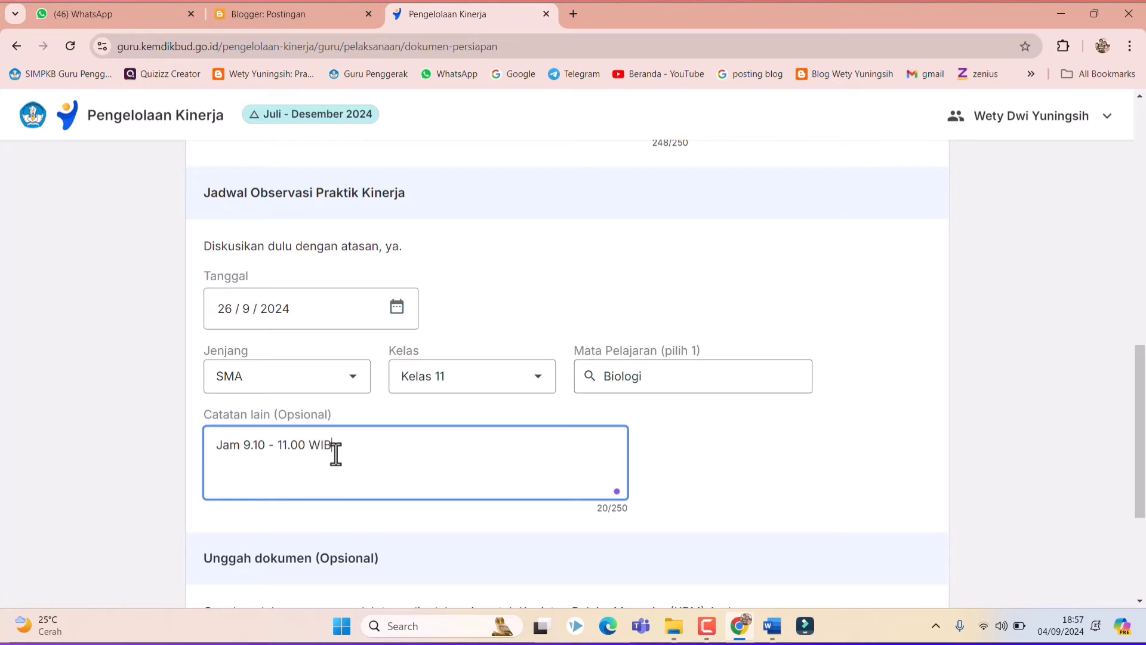
Upload LKPD mekanisme otot PMM.pdf from the computer as the Dokumen RPP/Modul Ajar/Perangkat Asesmen
scroll(346, 462, "down", 2)
scroll(349, 465, "down", 2)
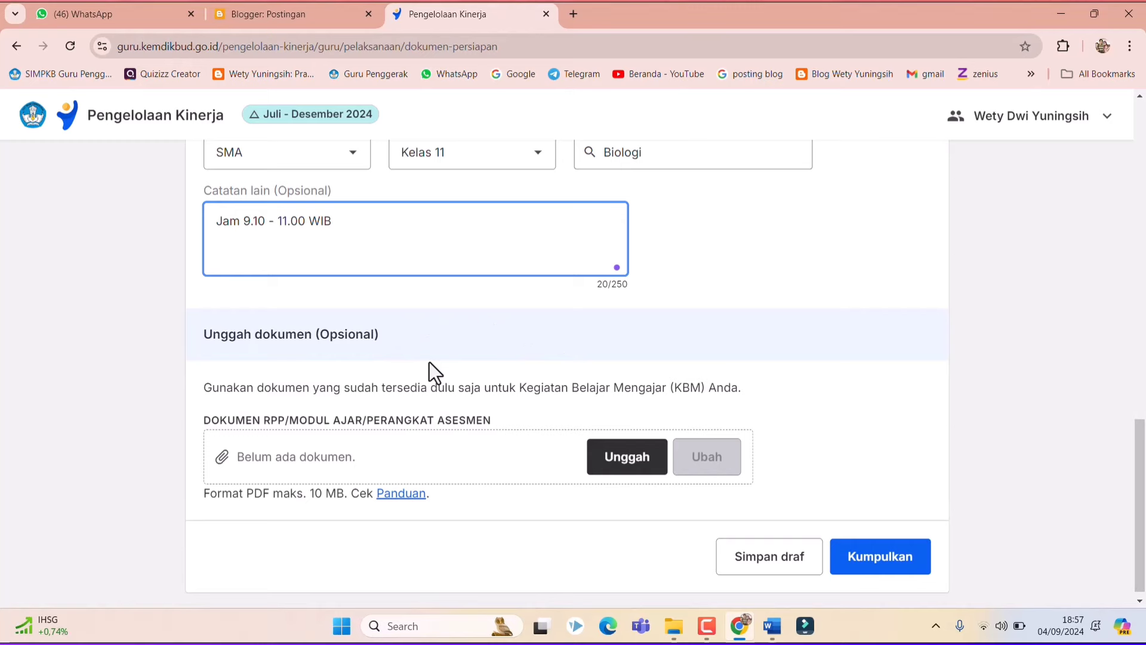
left_click(640, 473)
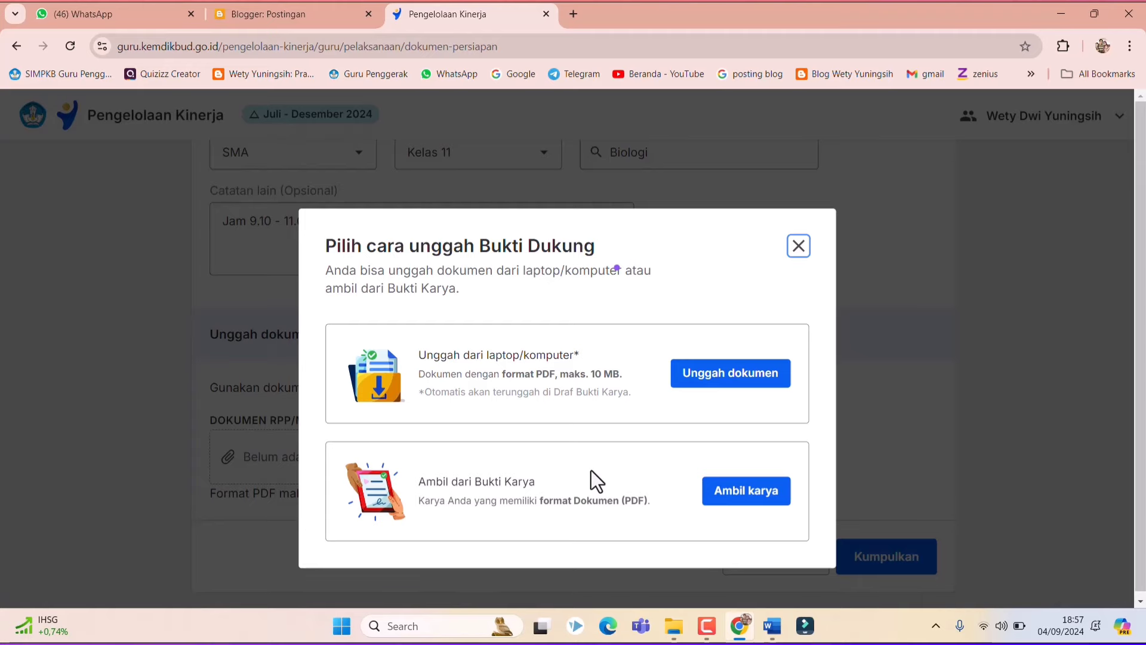
left_click(757, 376)
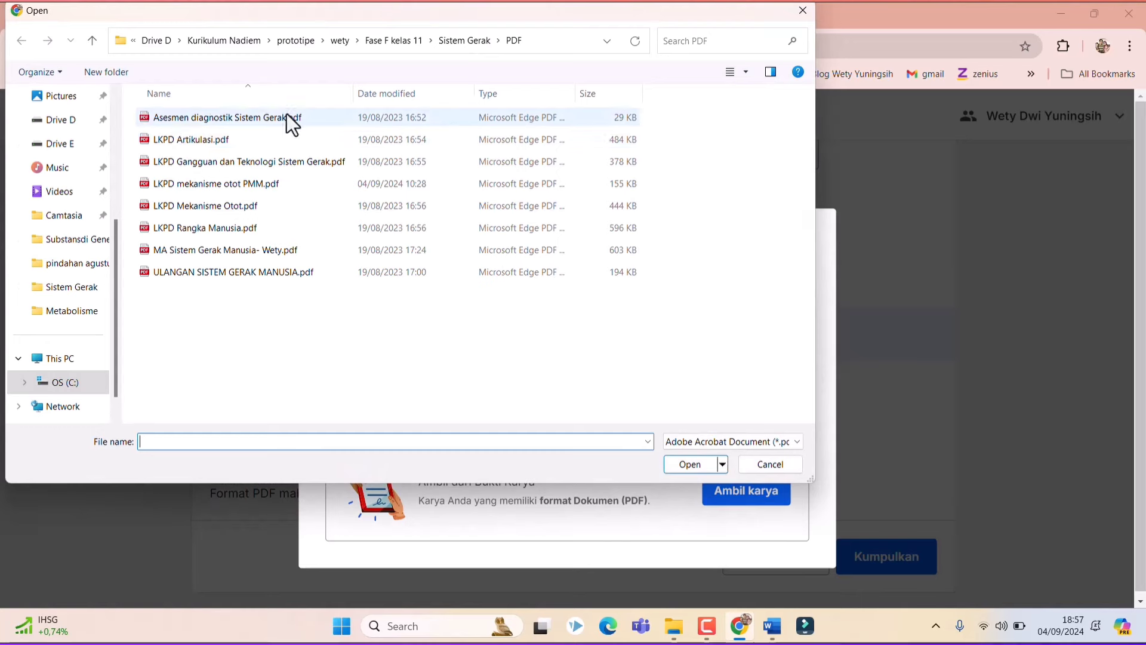
left_click(186, 184)
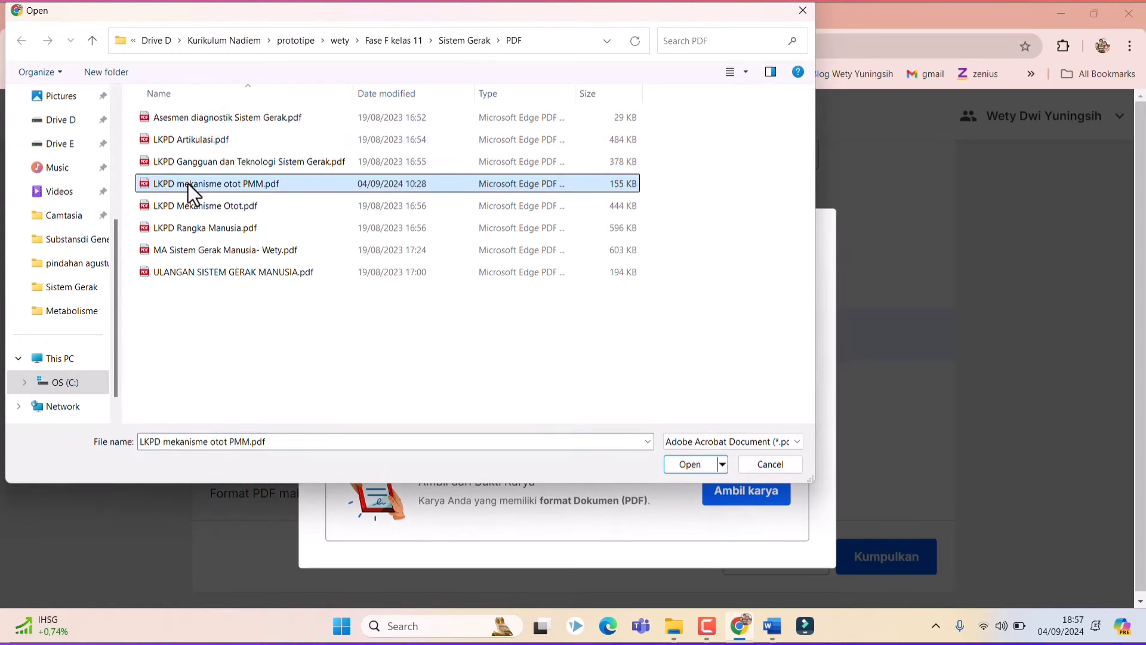
left_click(689, 465)
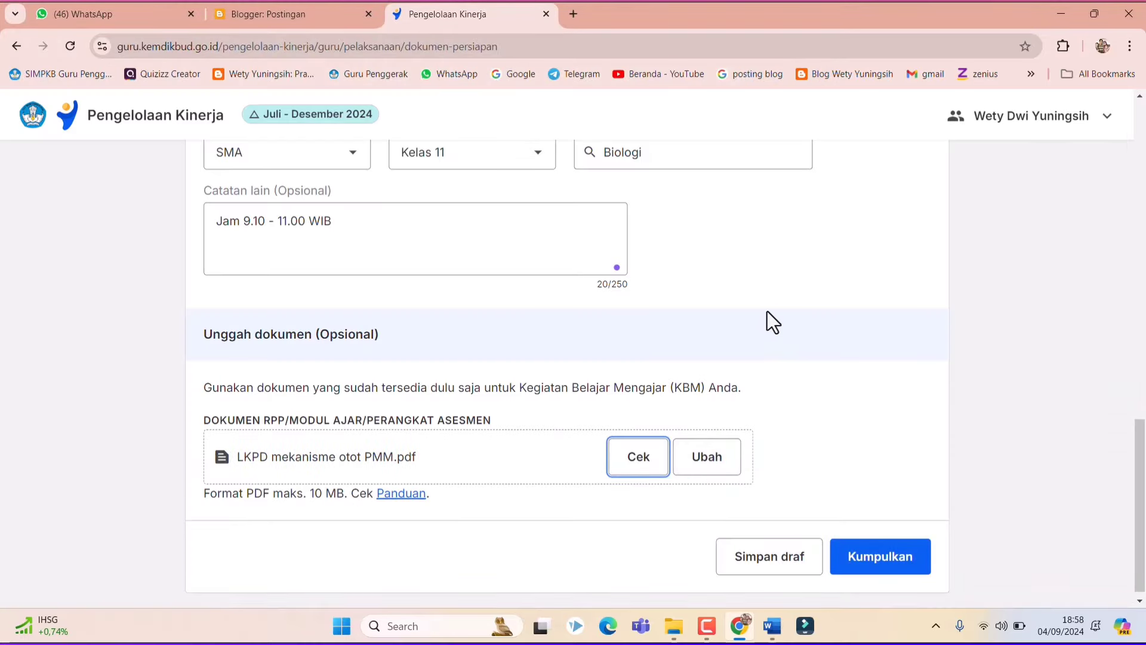
Preview the uploaded LKPD mekanisme otot PMM.pdf through to its last page, then close the preview
left_click(640, 476)
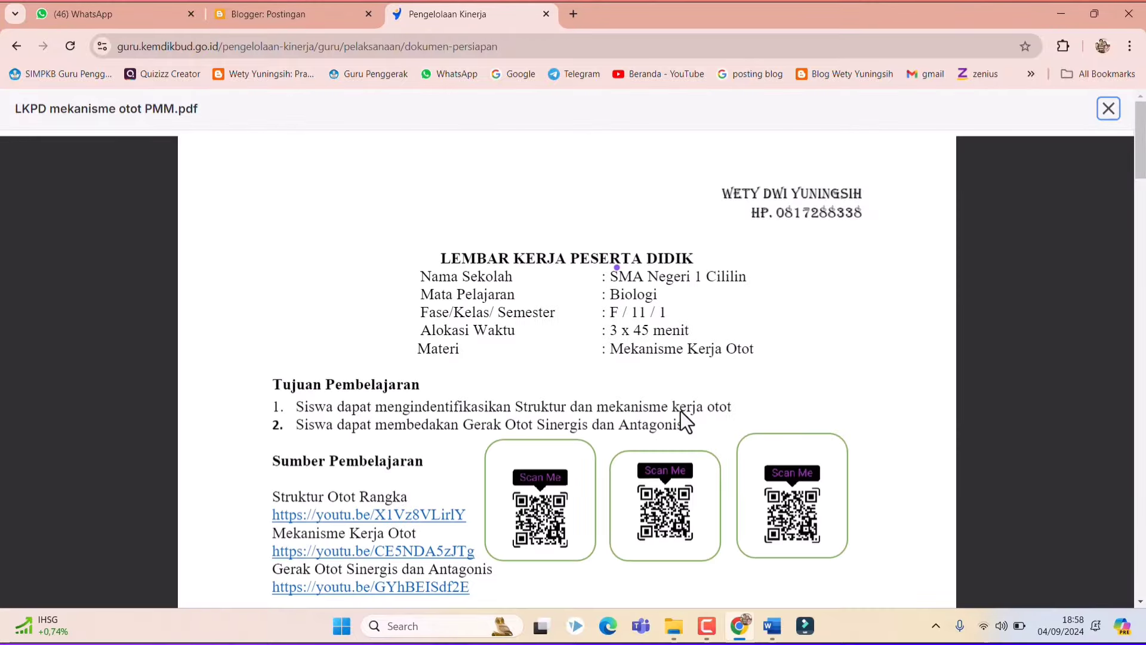
scroll(682, 407, "down", 15)
scroll(682, 407, "down", 15)
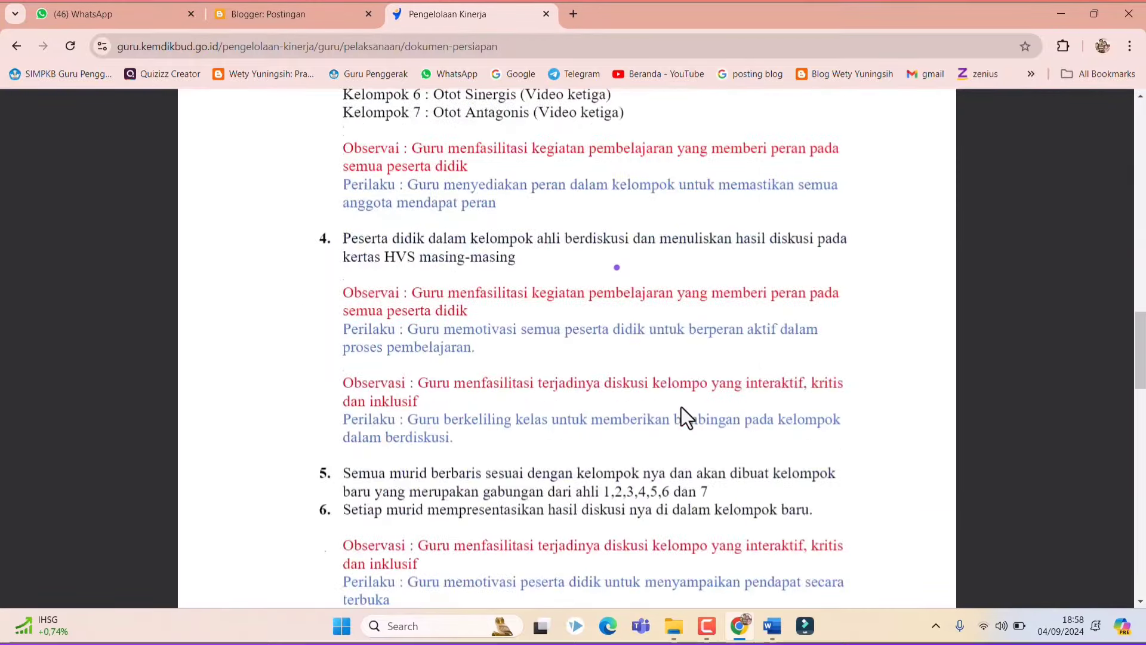
scroll(682, 406, "down", 5)
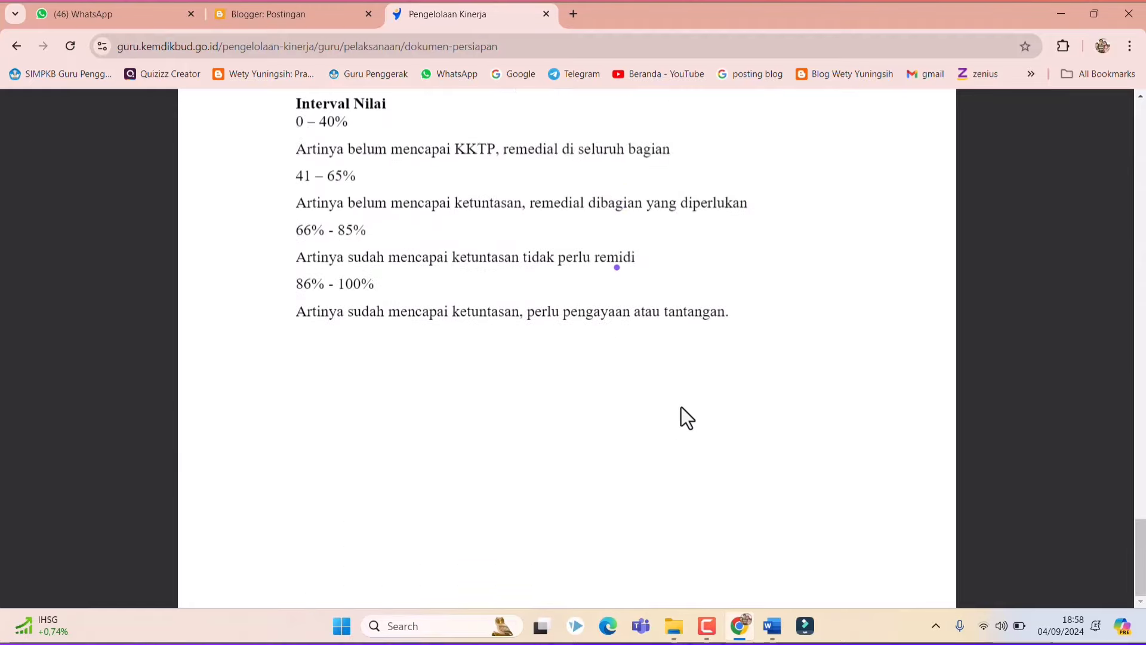
scroll(681, 402, "up", 20)
scroll(679, 396, "up", 15)
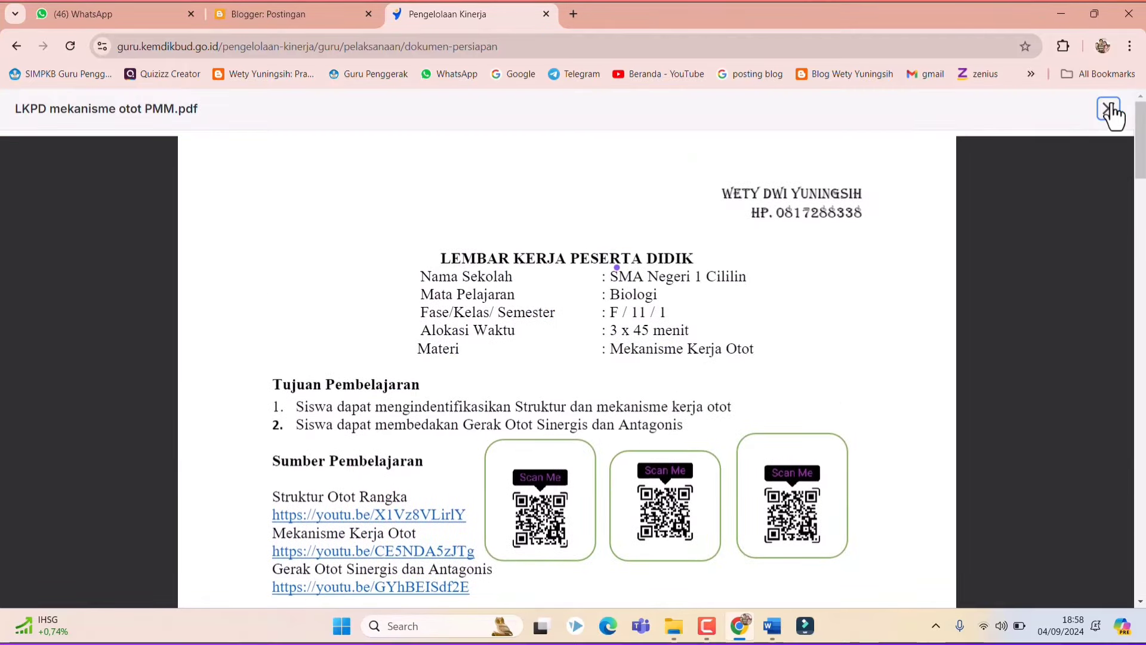
left_click(1109, 108)
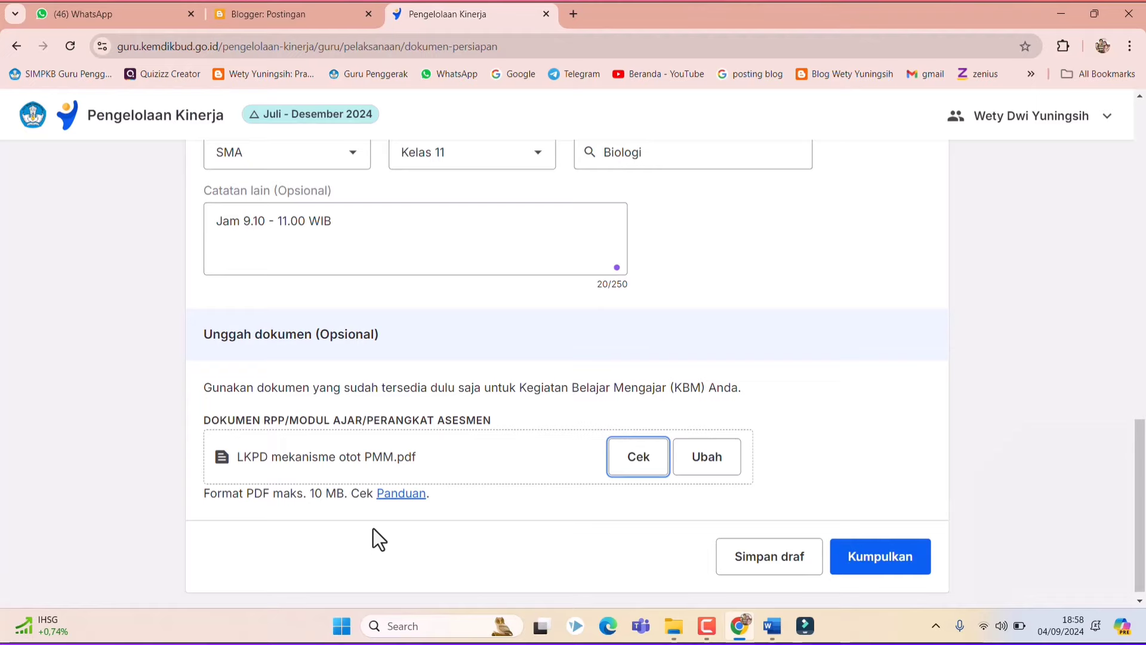
Review the completed form, checking Target Perilaku, Upaya Mempelajari, the observation schedule, Catatan lain and the attached document
scroll(375, 528, "down", 1)
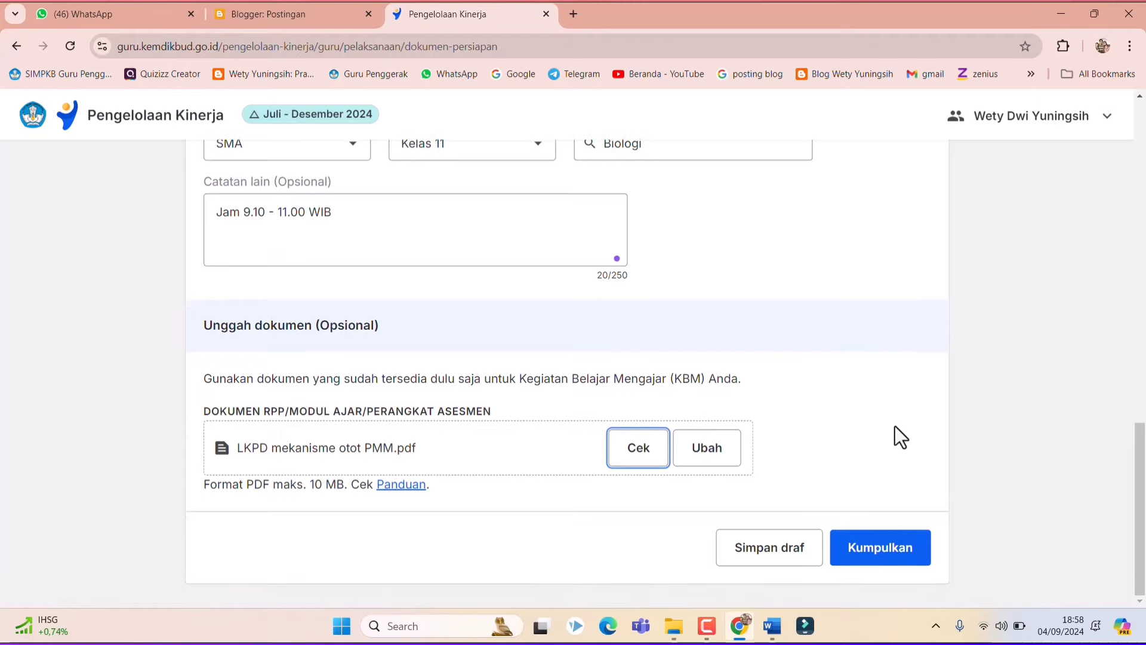
scroll(748, 499, "up", 20)
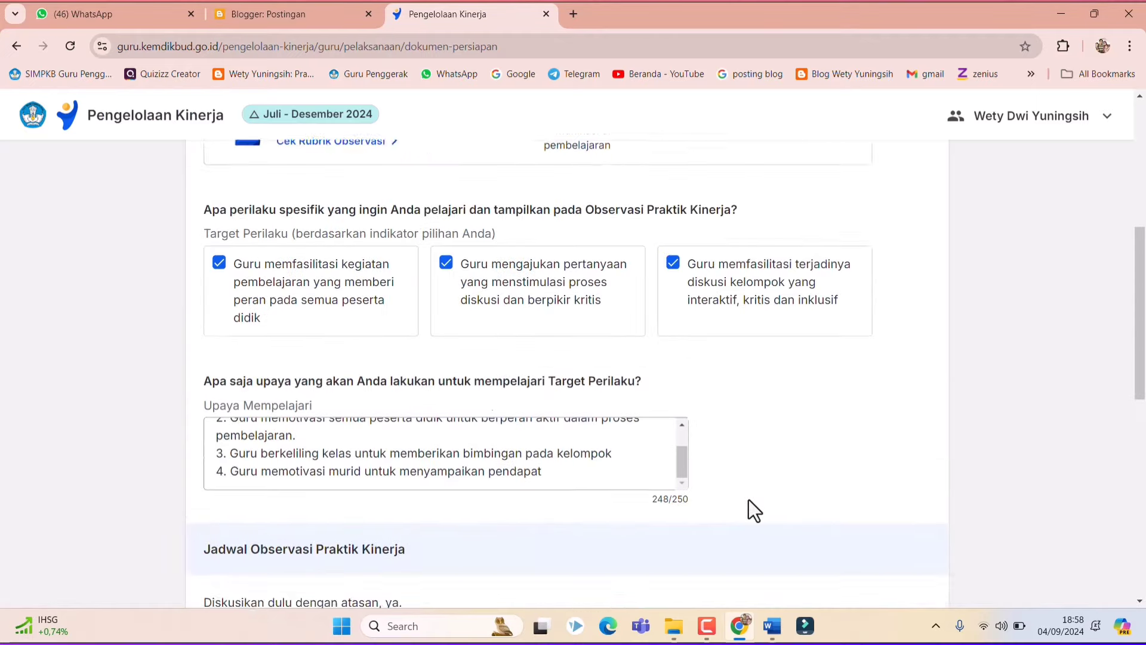
scroll(749, 499, "down", 10)
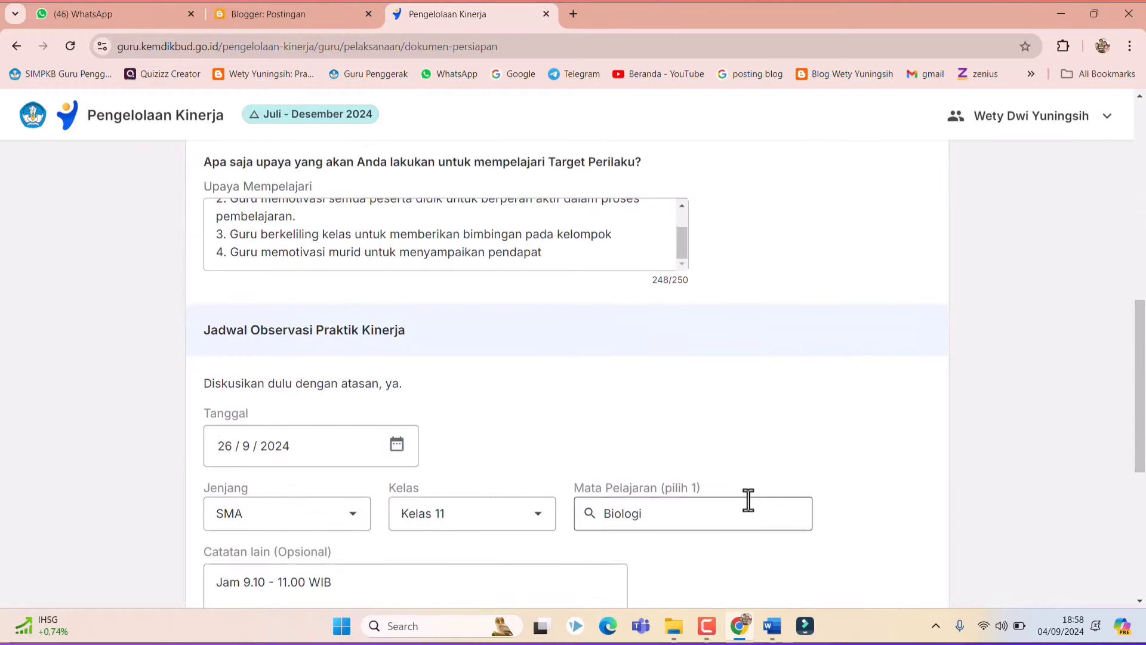
scroll(748, 499, "down", 4)
scroll(749, 499, "down", 3)
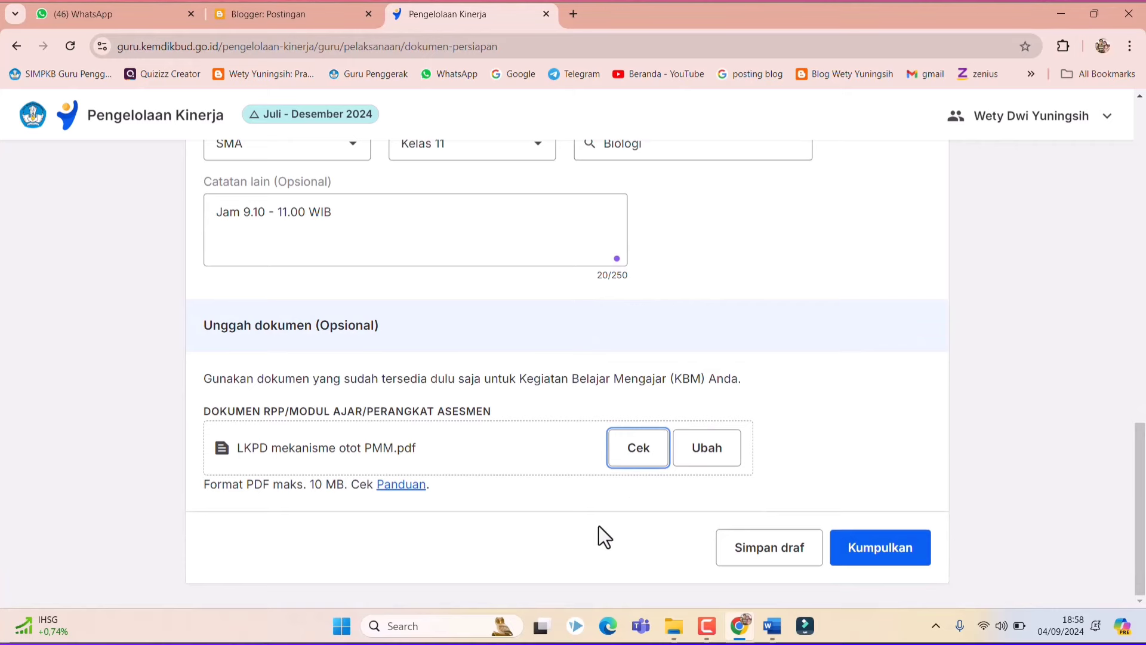
scroll(604, 446, "up", 15)
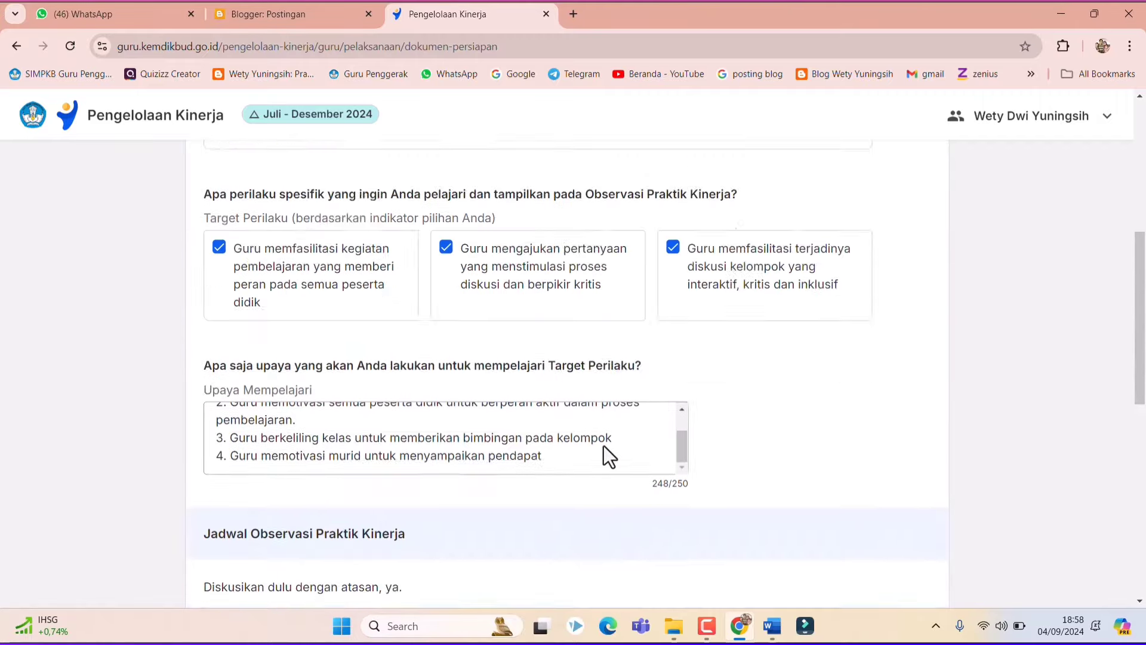
scroll(794, 398, "down", 10)
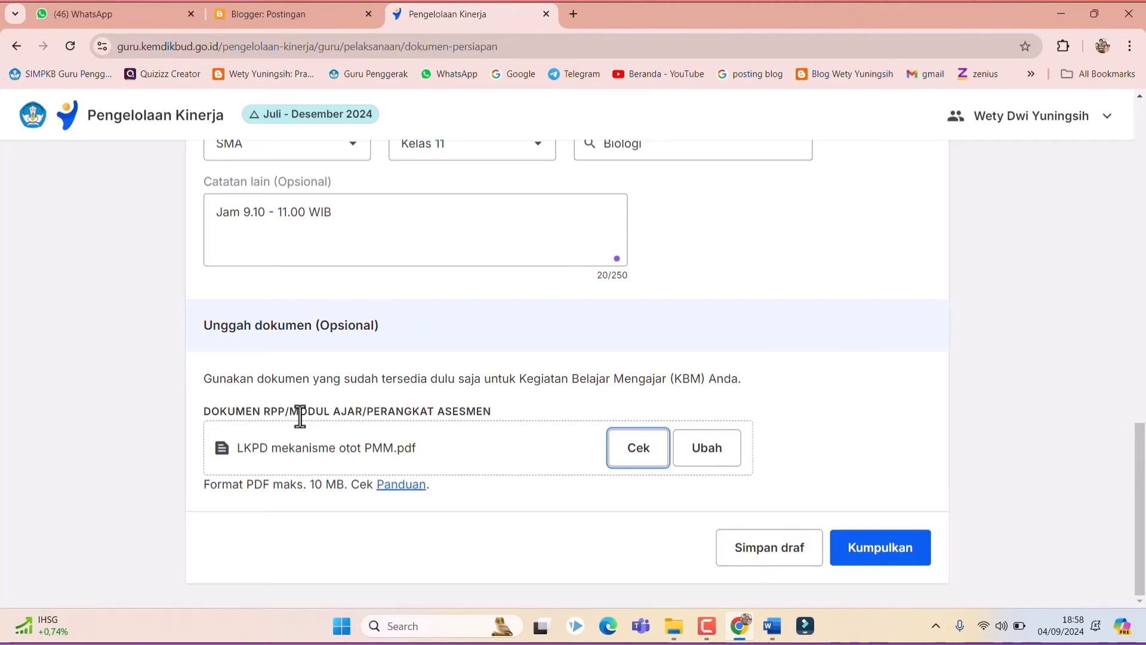
scroll(300, 416, "up", 2)
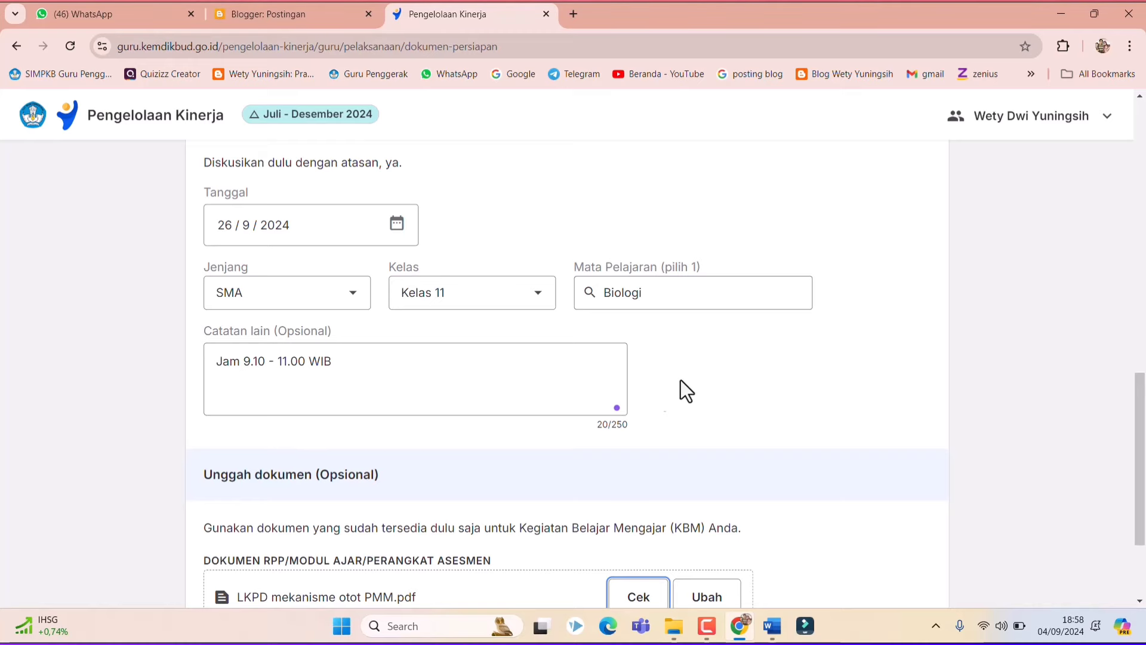
scroll(681, 380, "down", 2)
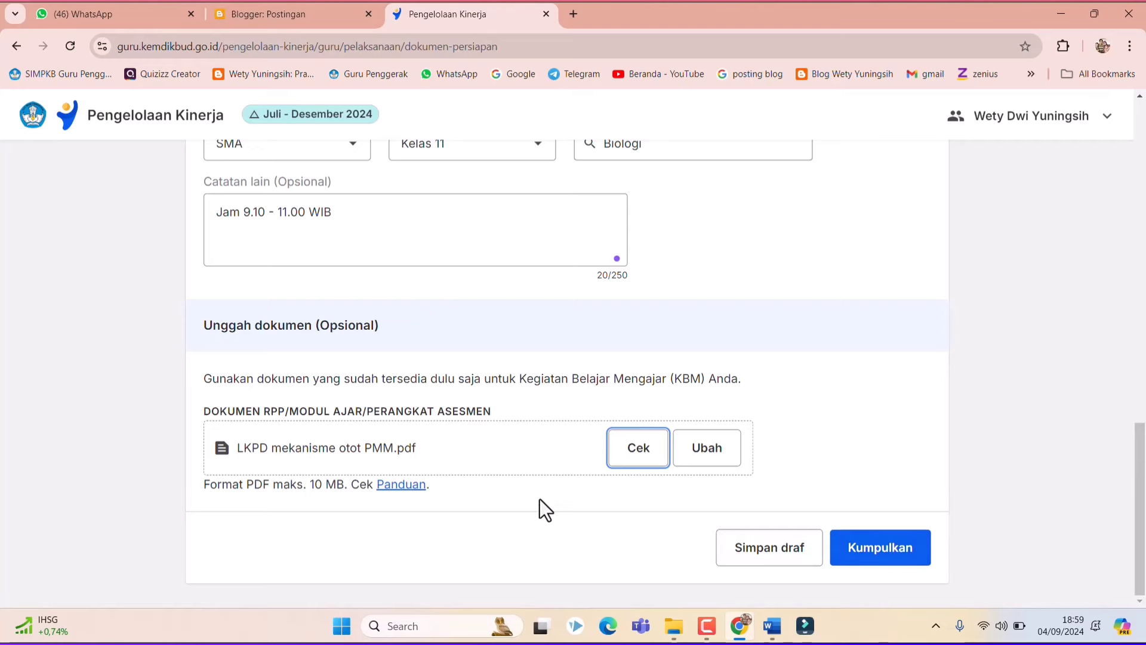
scroll(388, 347, "up", 4)
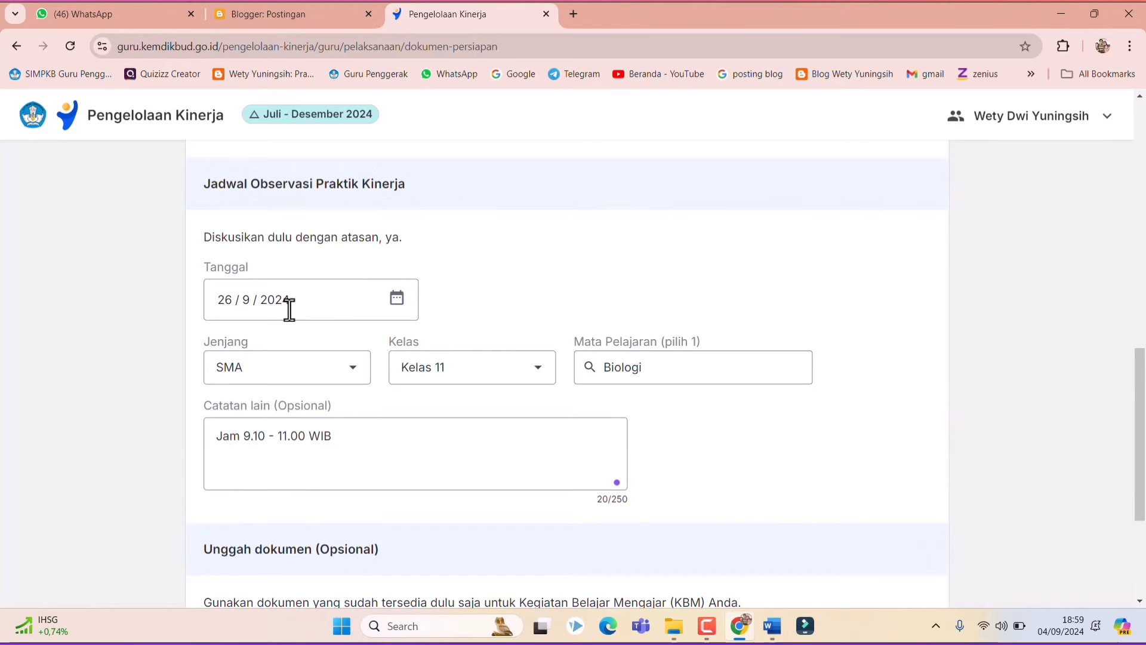
Save the completed observation preparation form as a draft and exit to the Praktik Kinerja overview
scroll(466, 337, "down", 3)
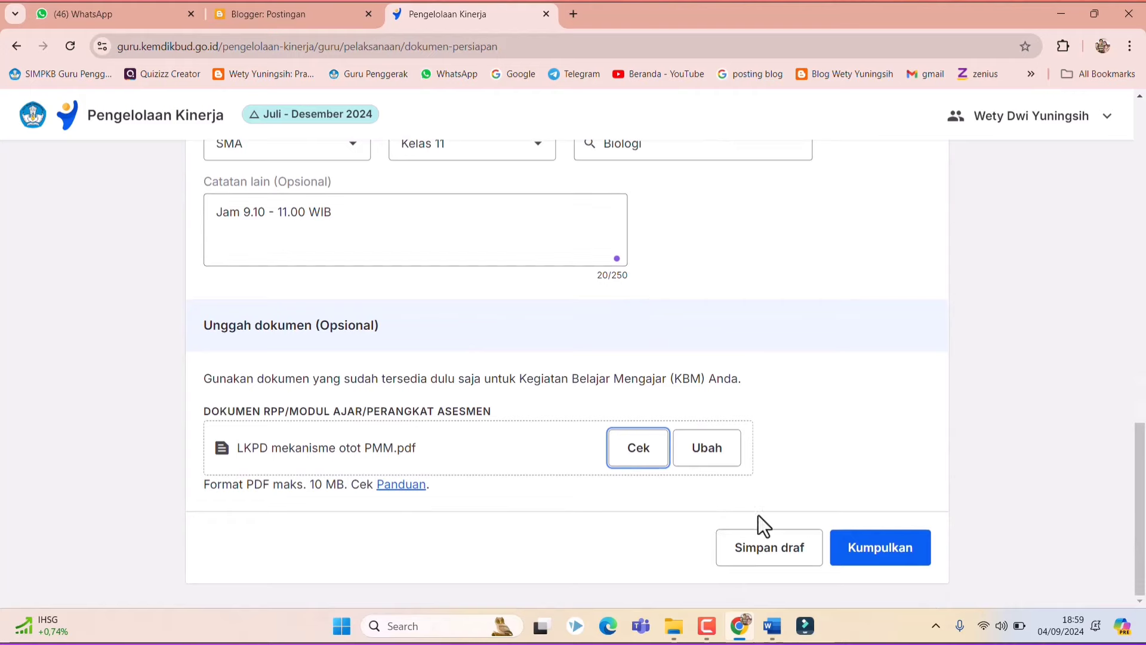
left_click(787, 559)
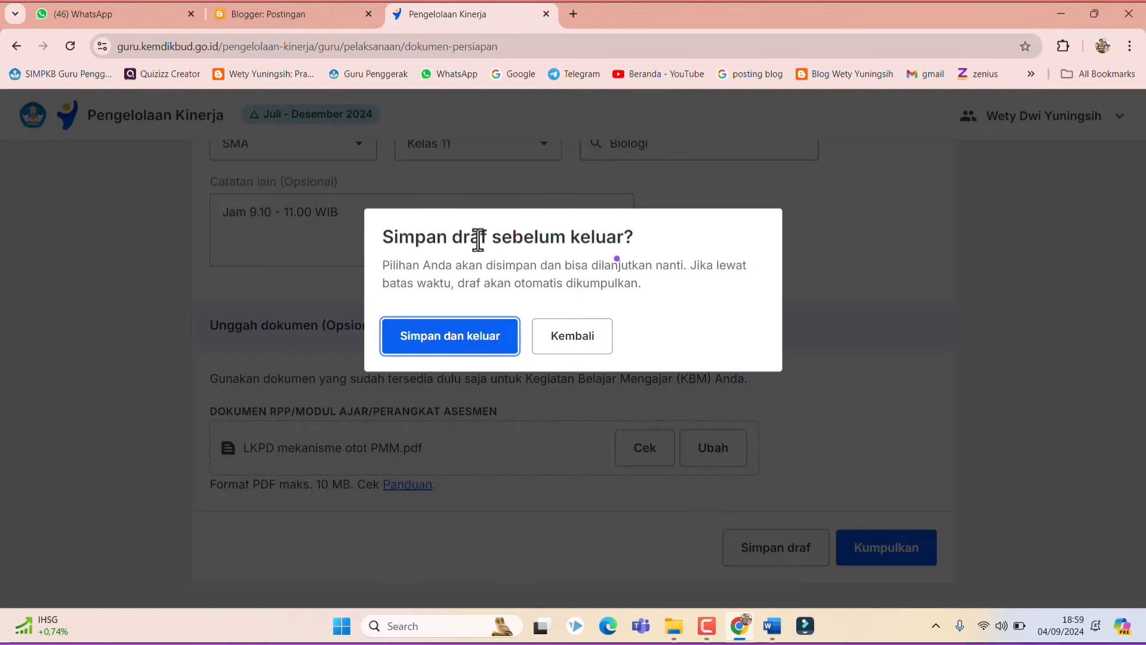
left_click(466, 346)
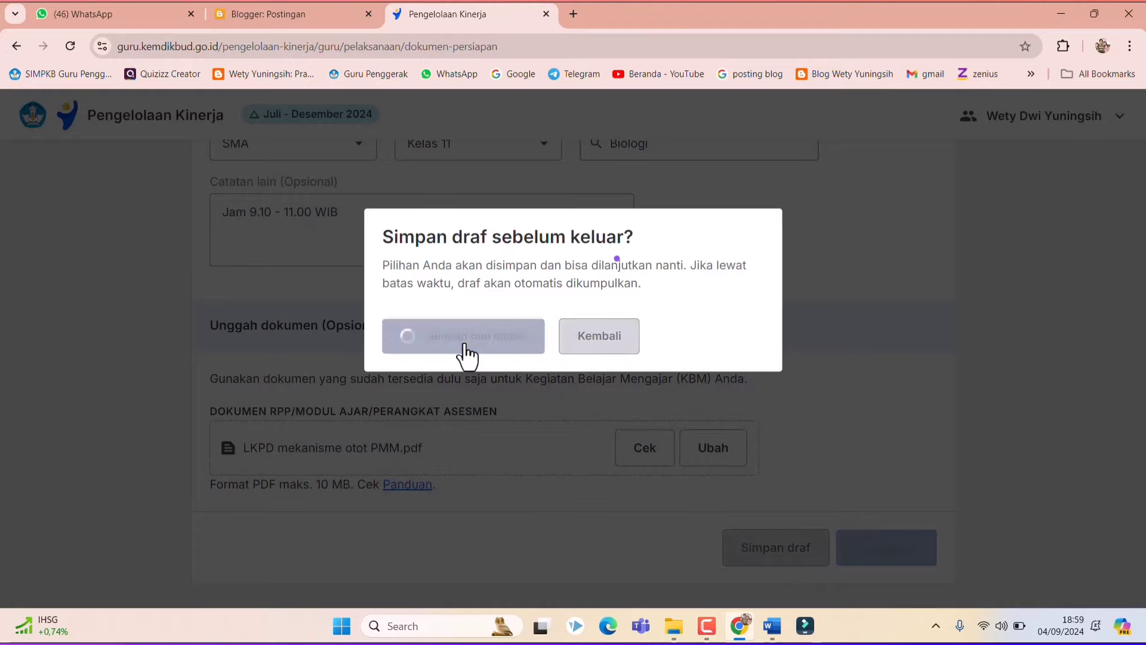
Examine the Praktik Kinerja overview, checking the Isi Dokumen Persiapan card and the stages under Bagian 1 and Bagian 2
scroll(485, 353, "down", 5)
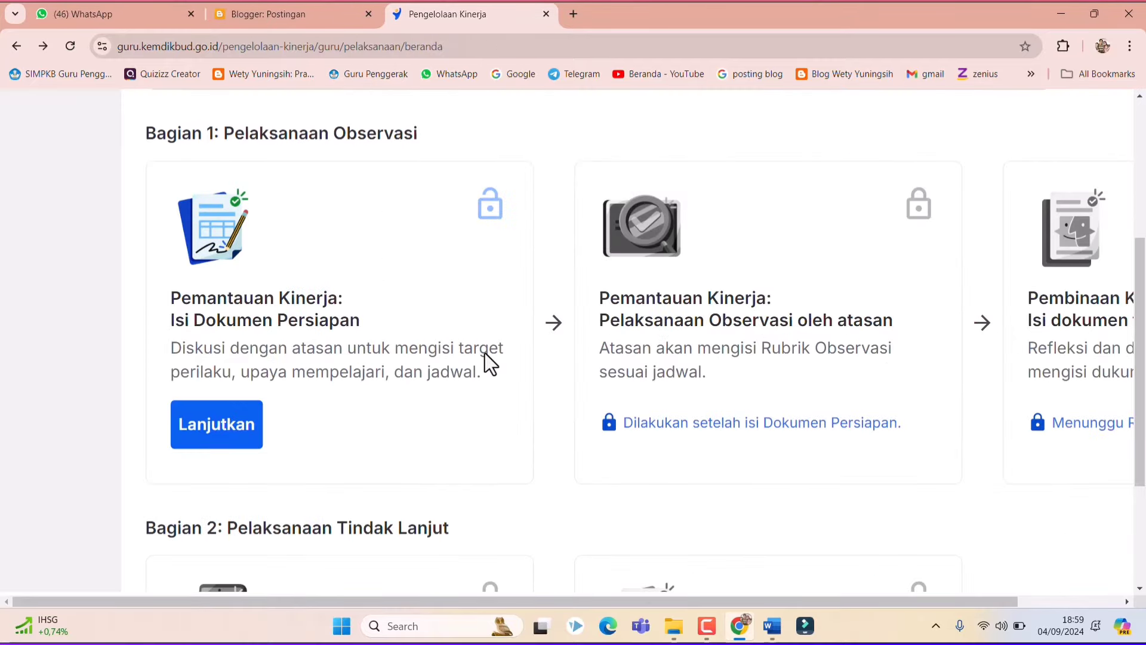
scroll(484, 353, "up", 3)
scroll(484, 353, "down", 3)
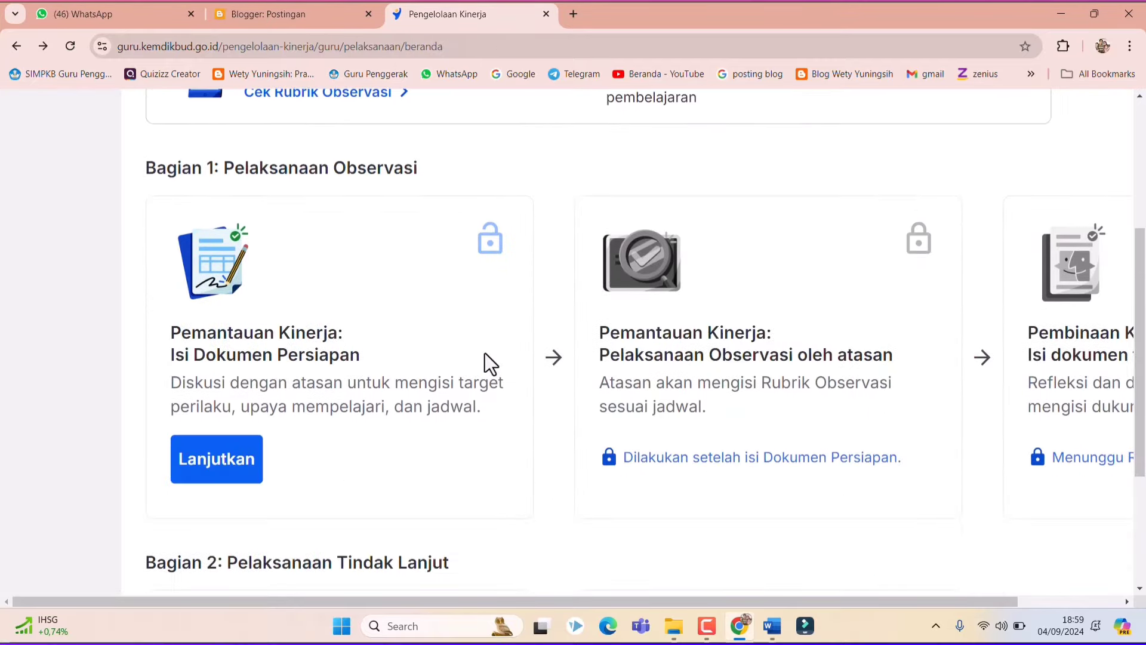
scroll(328, 467, "down", 3)
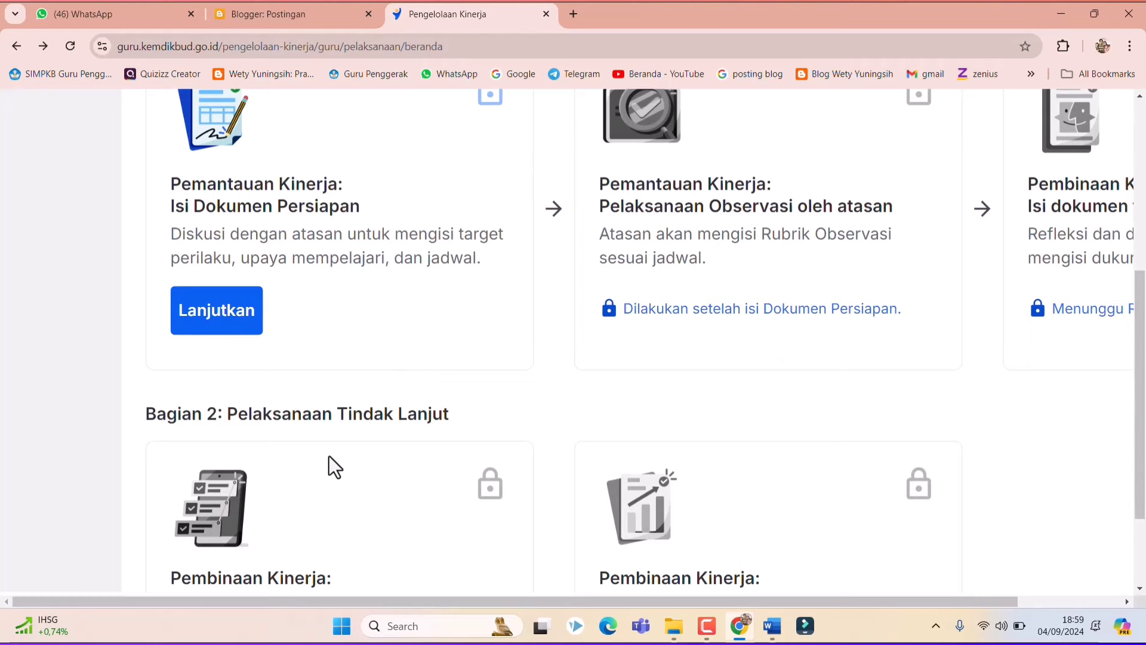
scroll(519, 459, "up", 1)
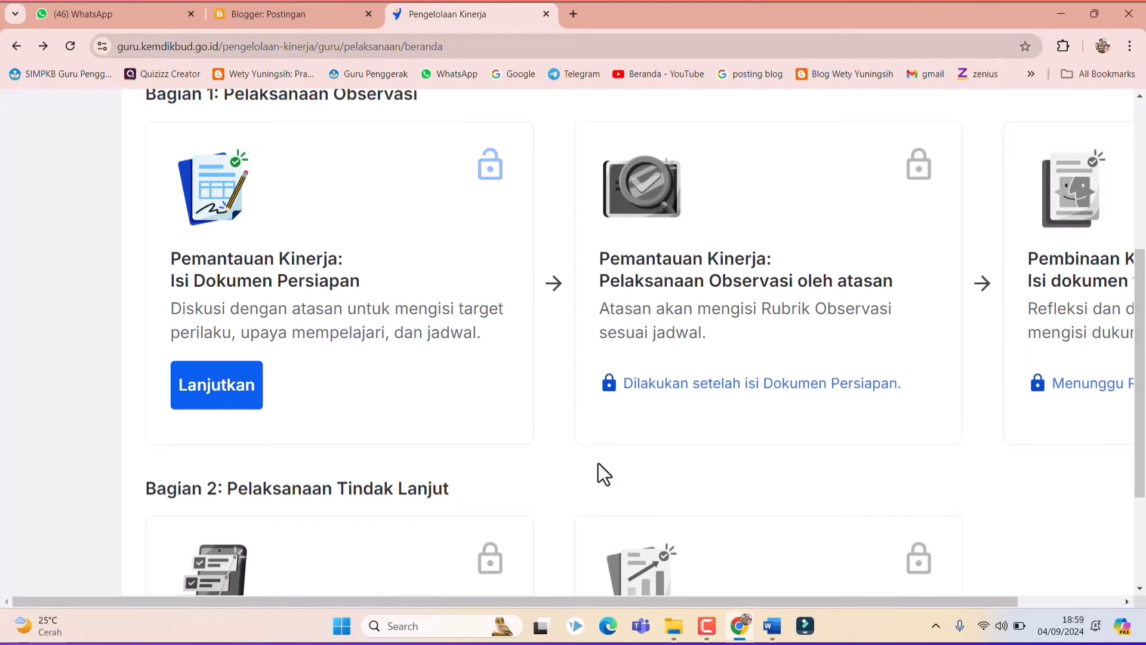
scroll(597, 472, "up", 3)
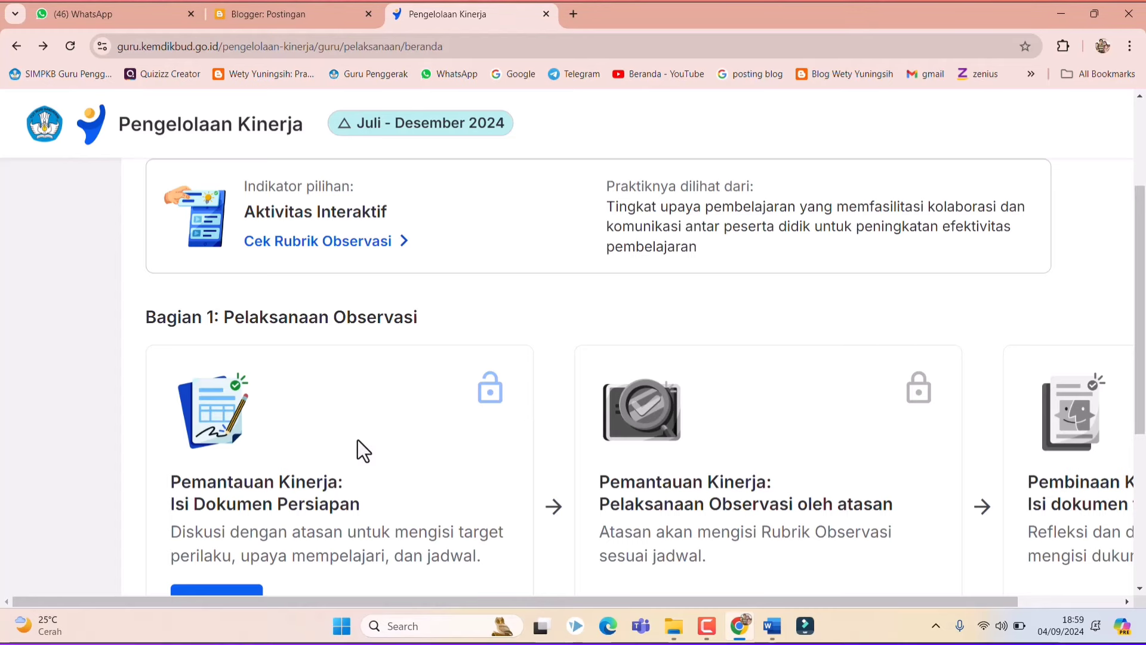
scroll(357, 440, "up", 1)
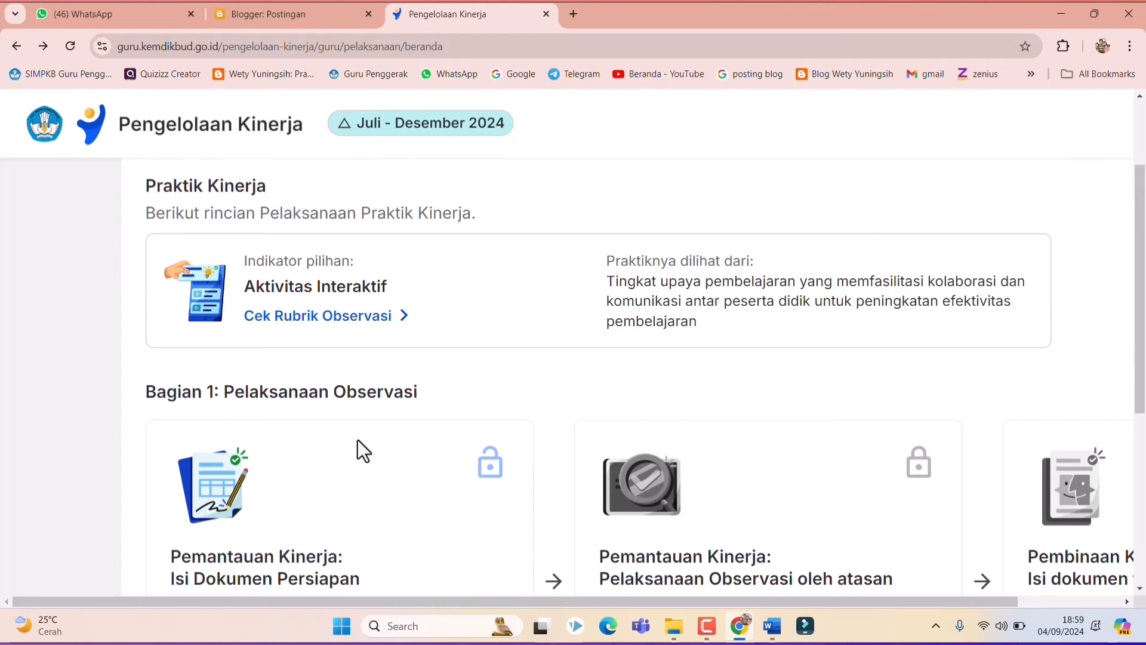